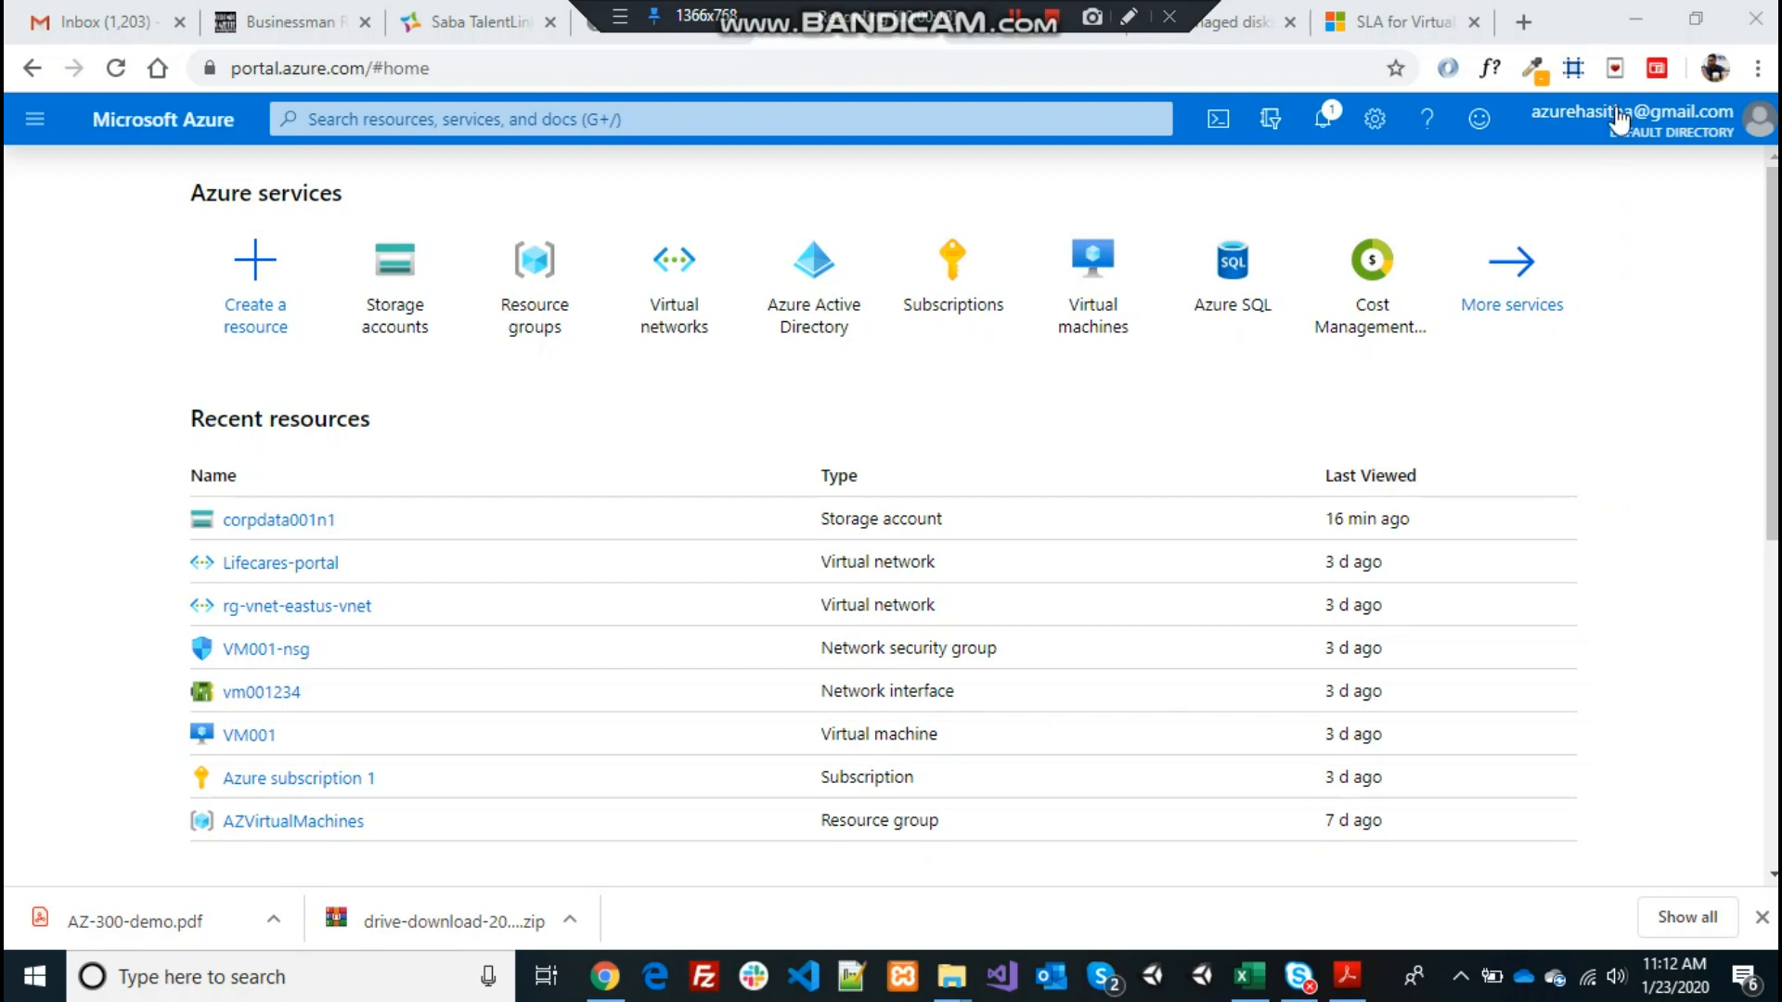
Check the signed-in account flyout, then open the Resource groups list from the home page
{"action": "left_click", "coordinate": [1621, 126]}
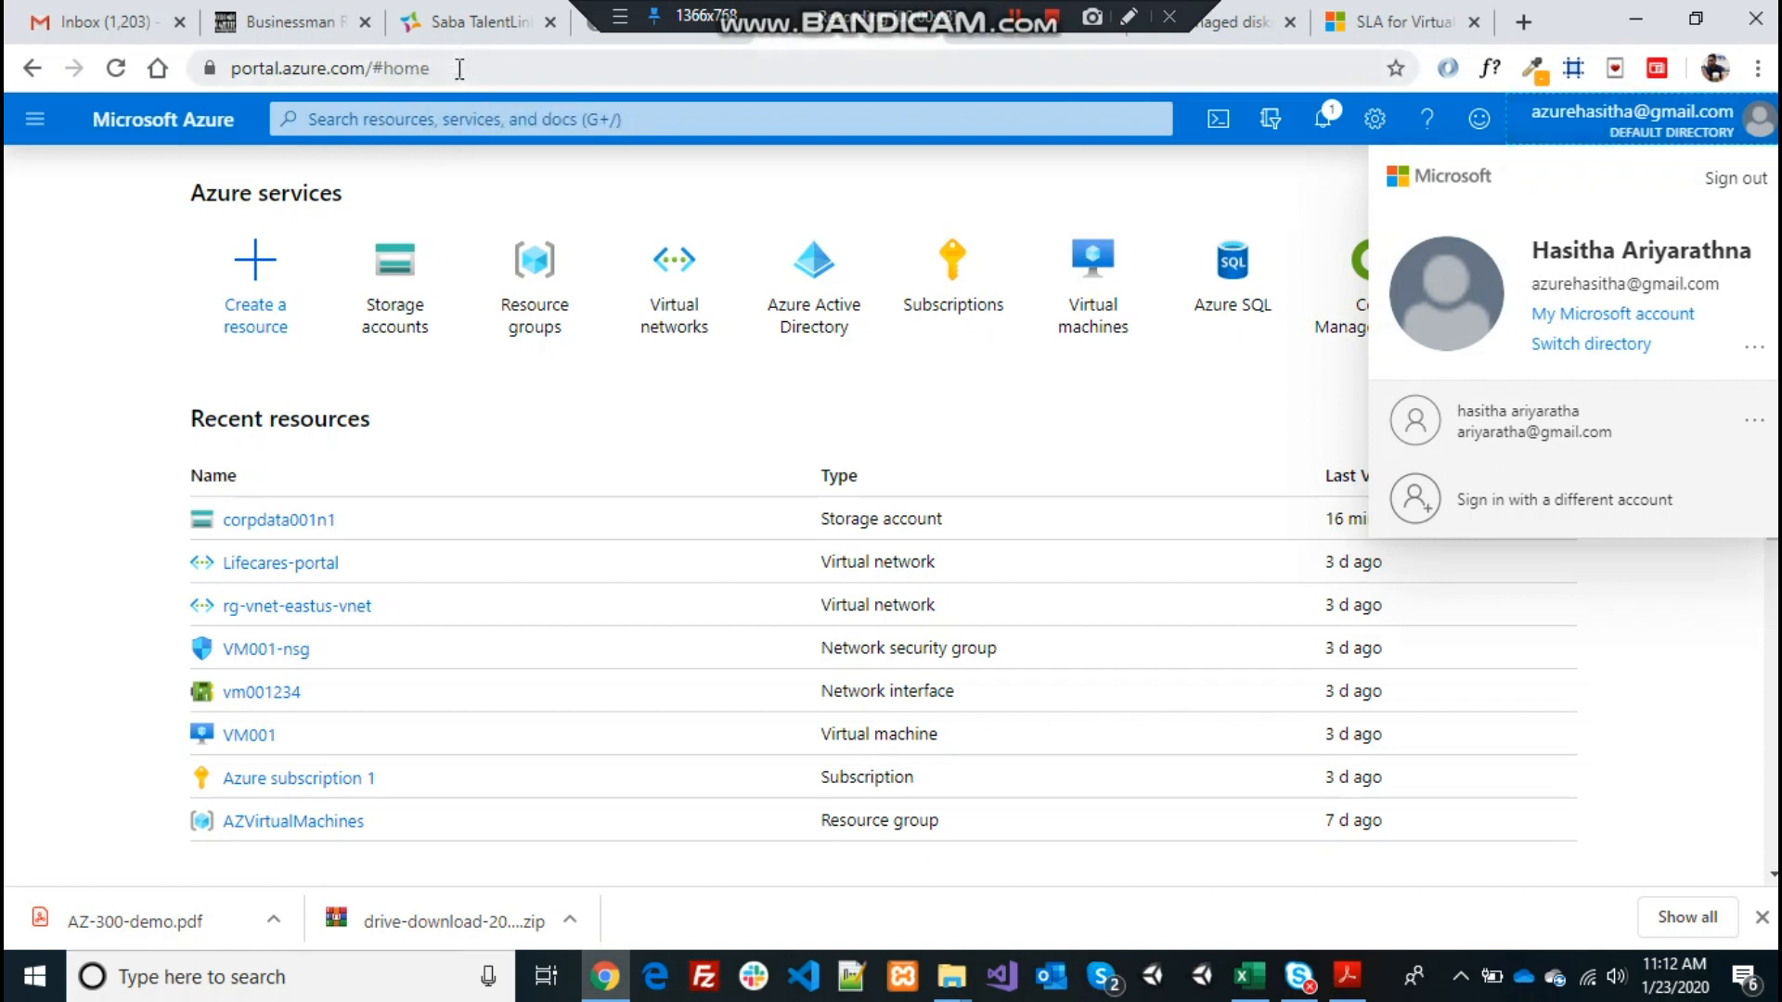
{"action": "left_click", "coordinate": [110, 275]}
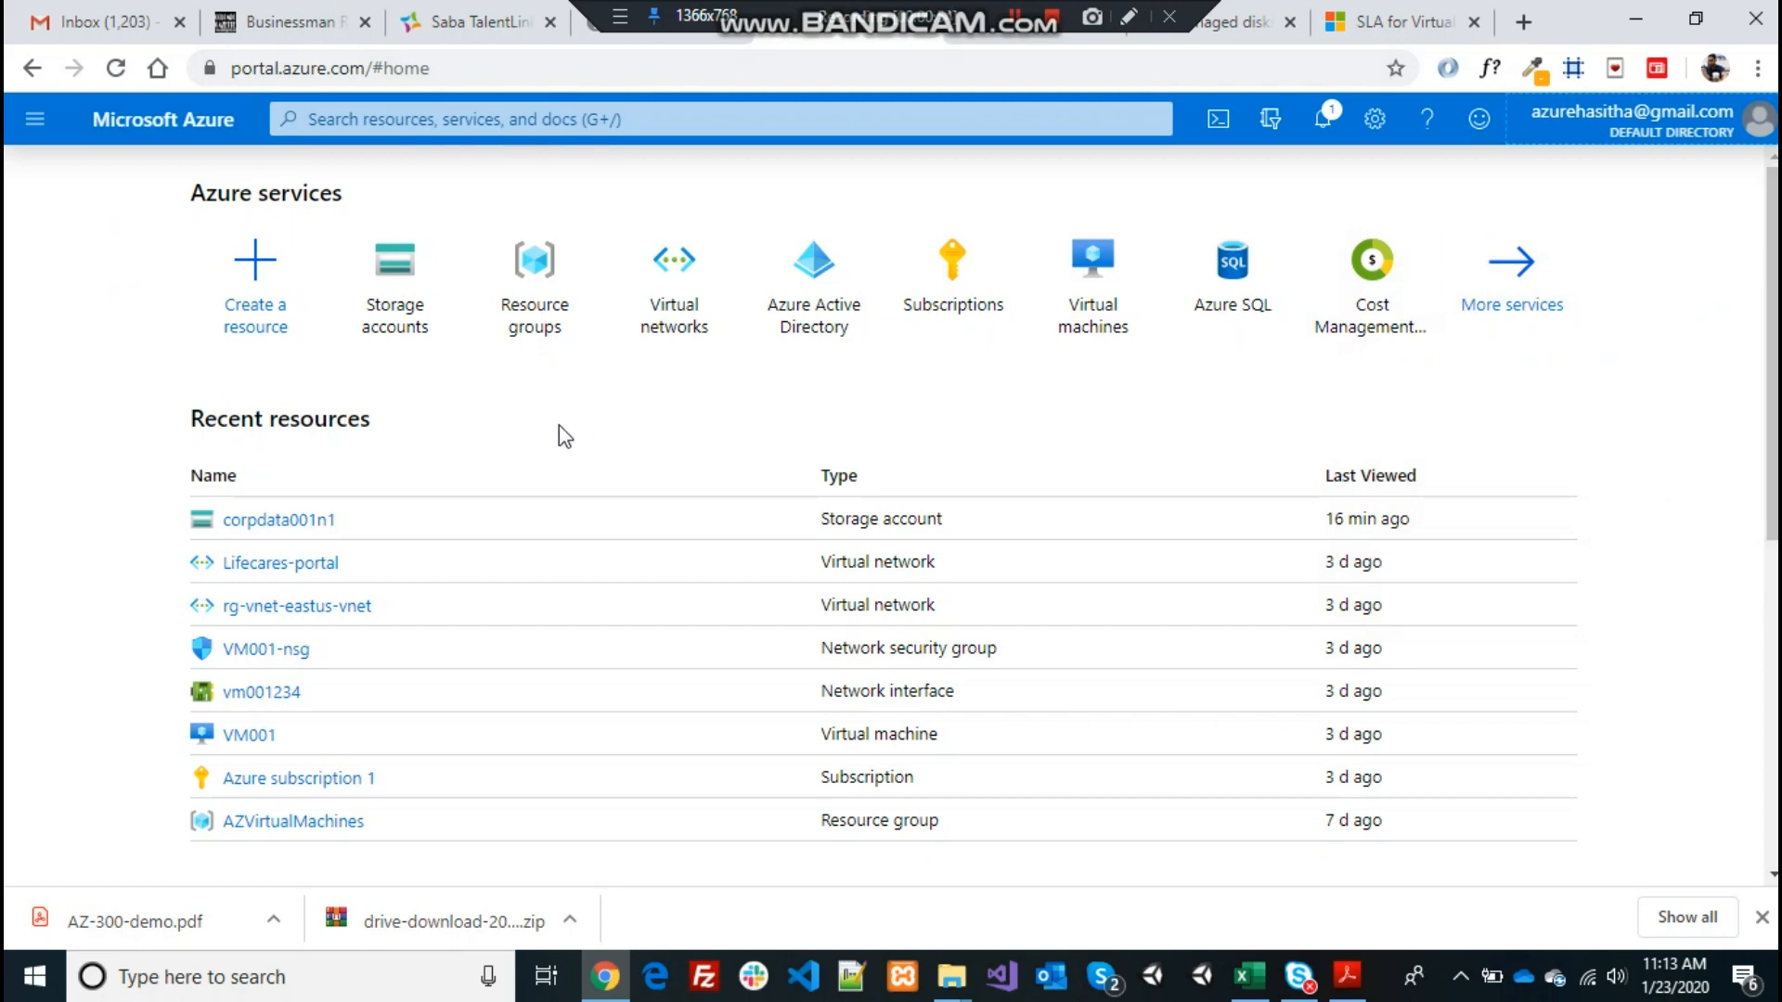
{"action": "left_click", "coordinate": [537, 284]}
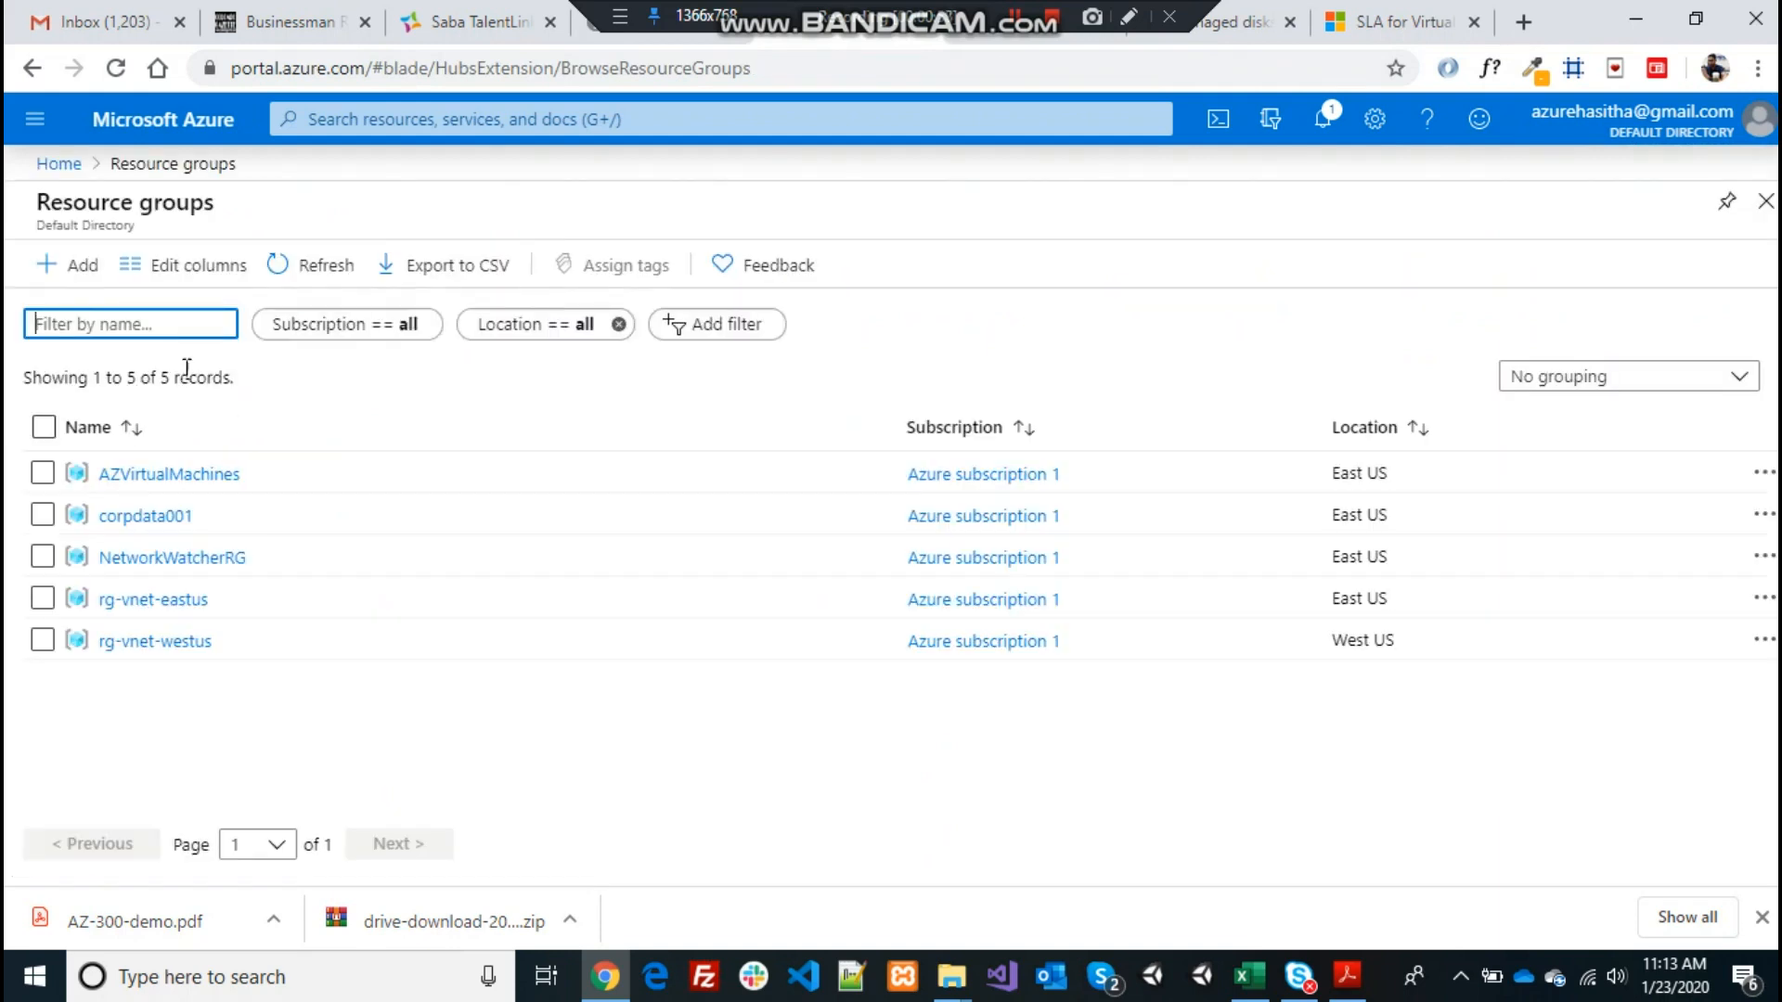
Add resource group rg-vnet in (US) East US under Azure subscription 1 and review it
{"action": "left_click", "coordinate": [72, 278]}
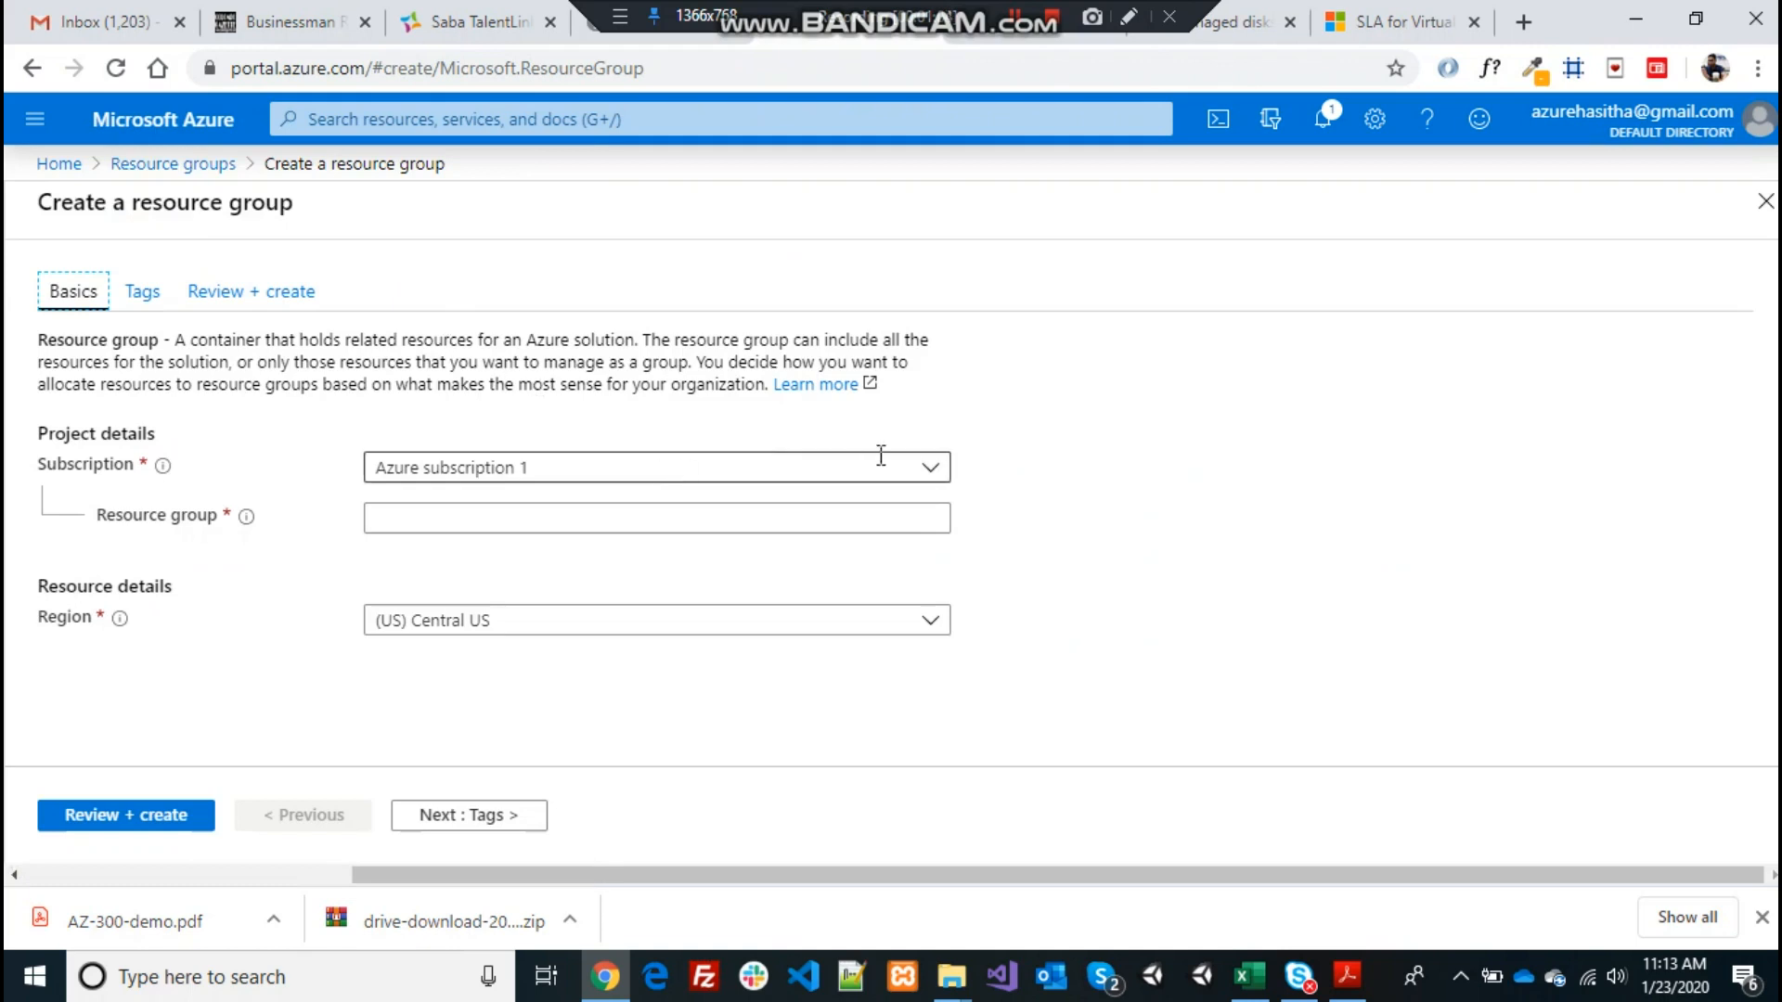
{"action": "left_click", "coordinate": [927, 472]}
{"action": "left_click", "coordinate": [927, 473]}
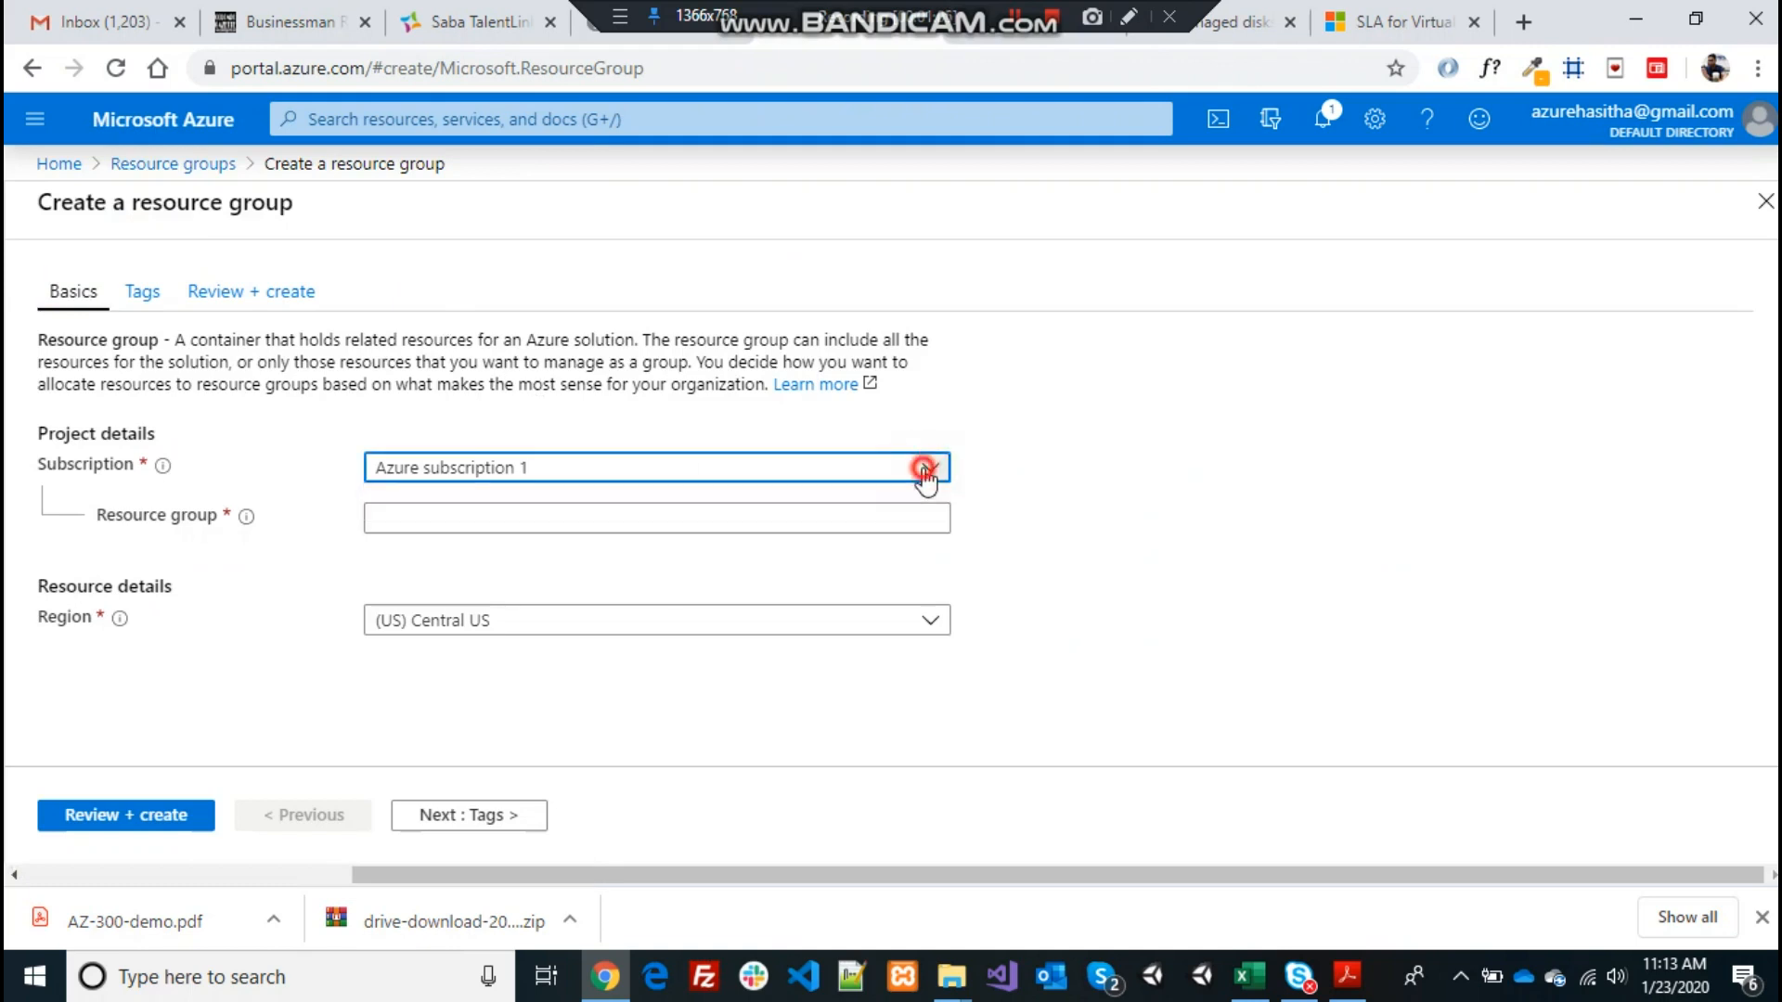
{"action": "left_click", "coordinate": [849, 516]}
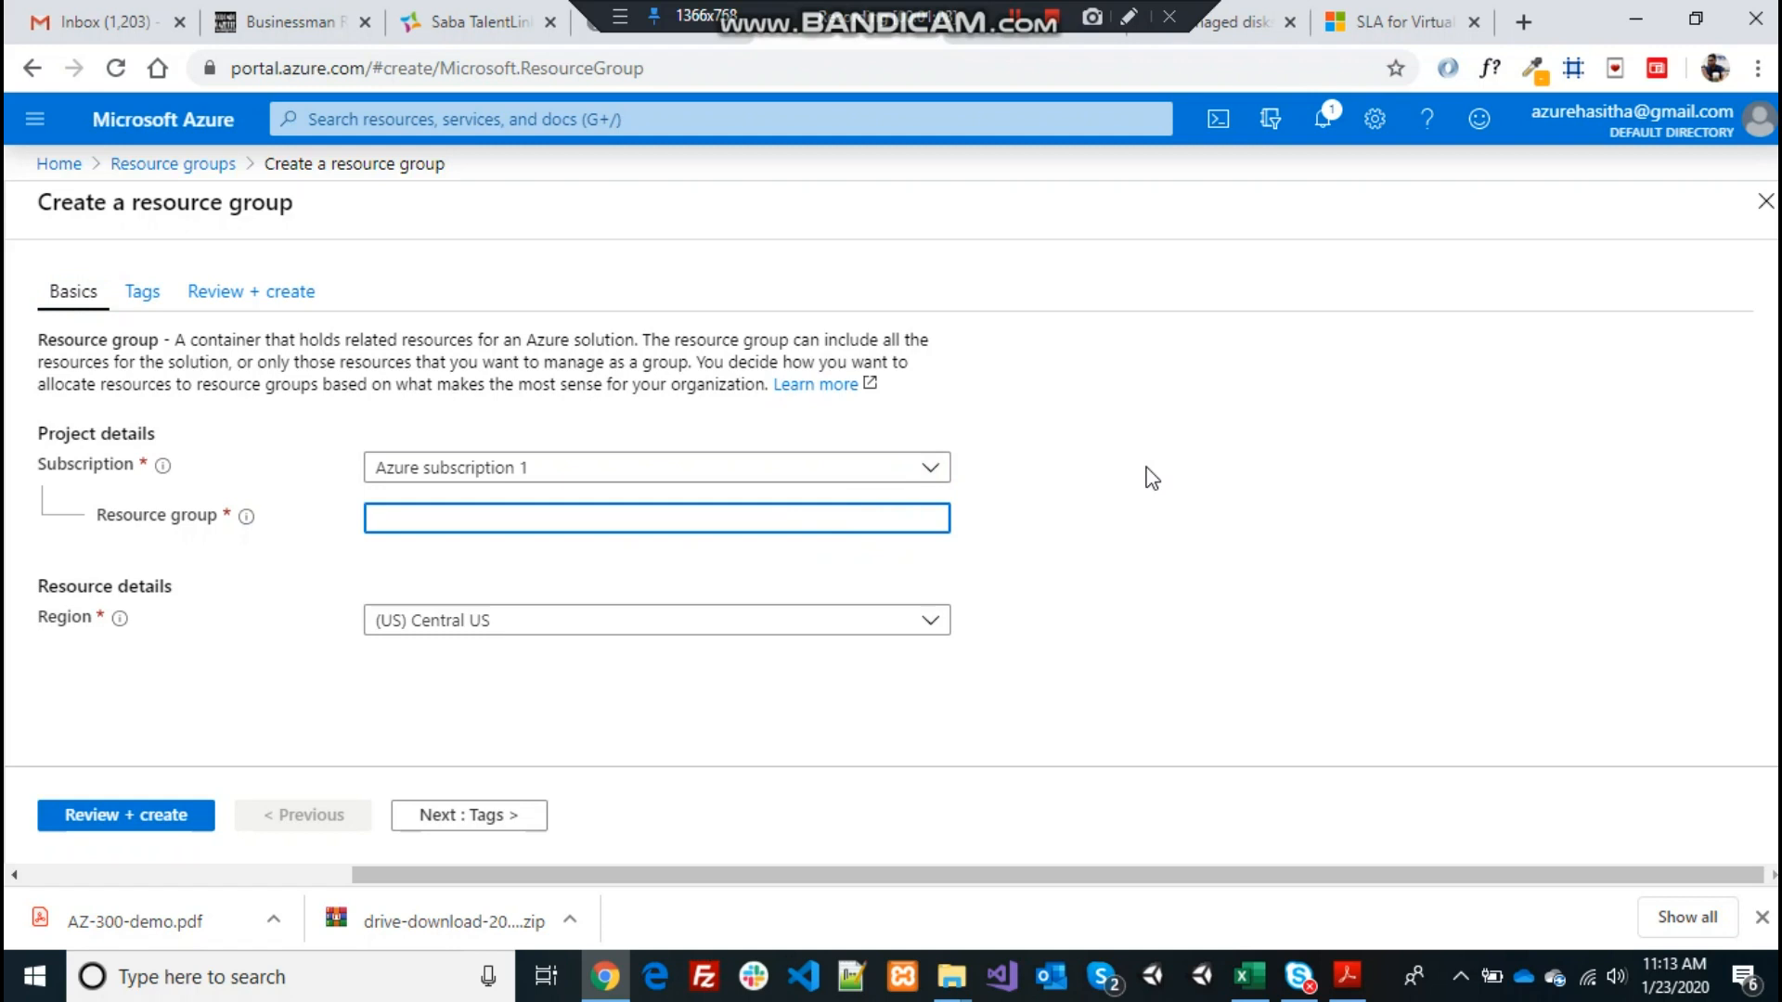
{"action": "type", "text": "rg-vnet"}
{"action": "left_click", "coordinate": [1103, 556]}
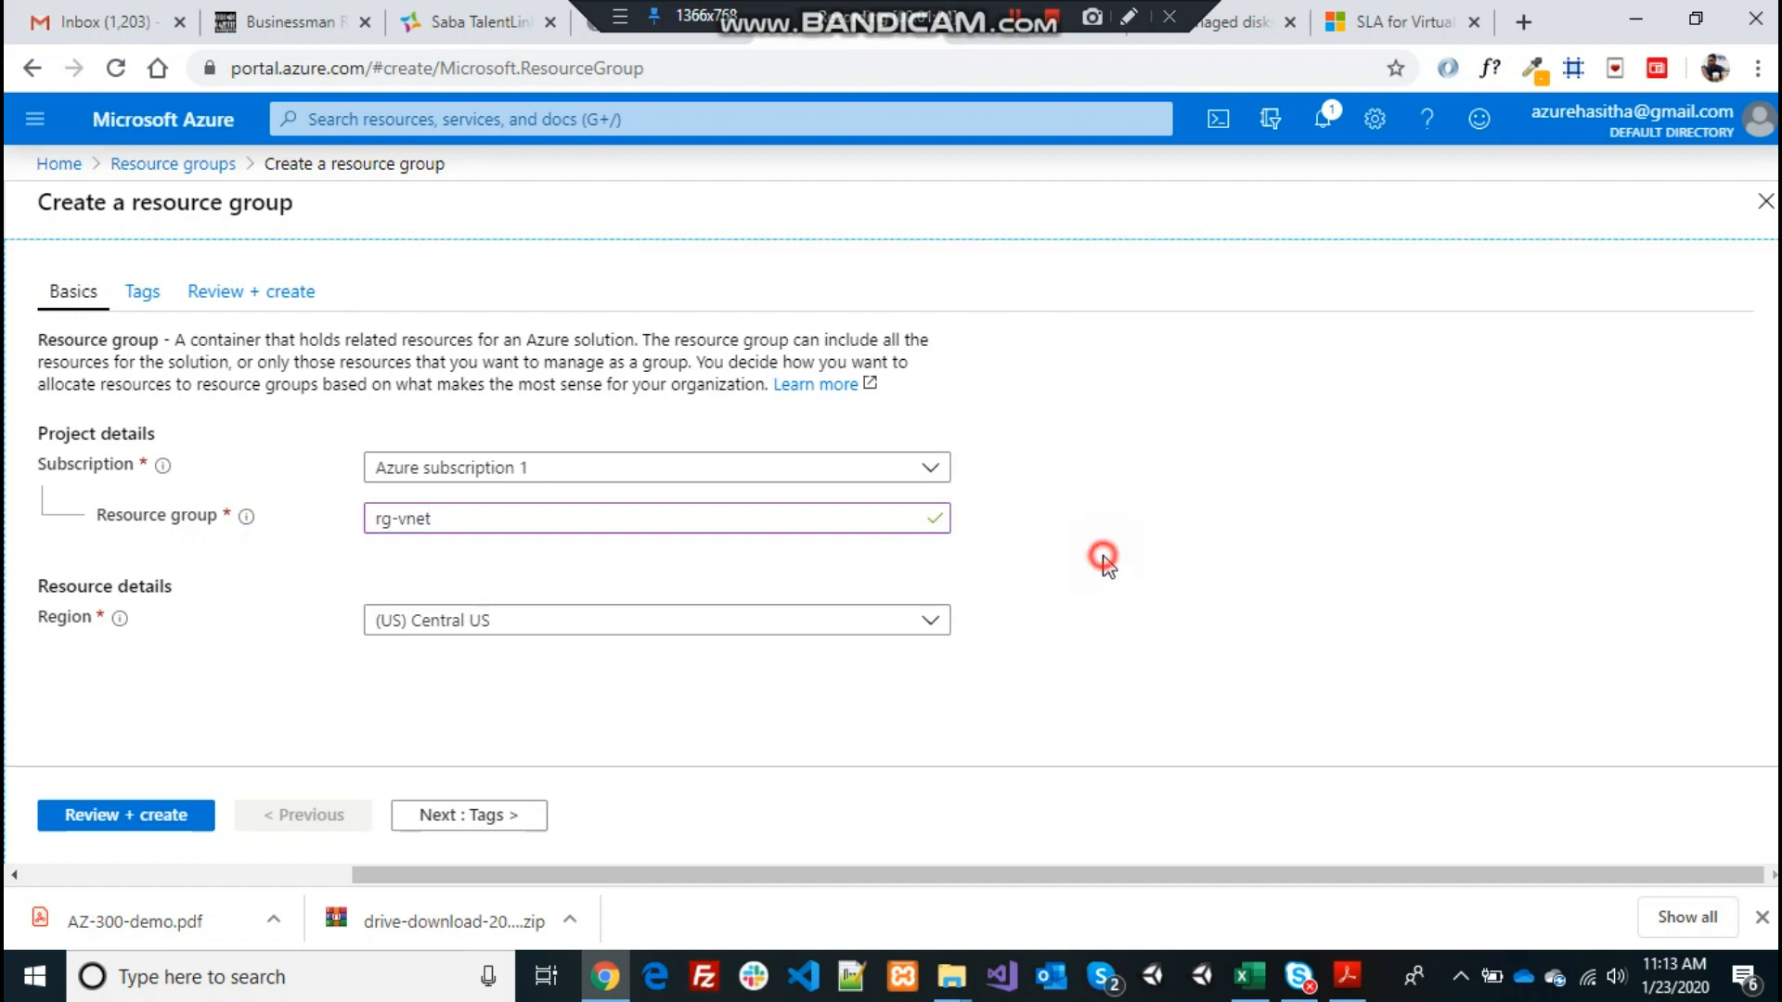
{"action": "left_click", "coordinate": [932, 622]}
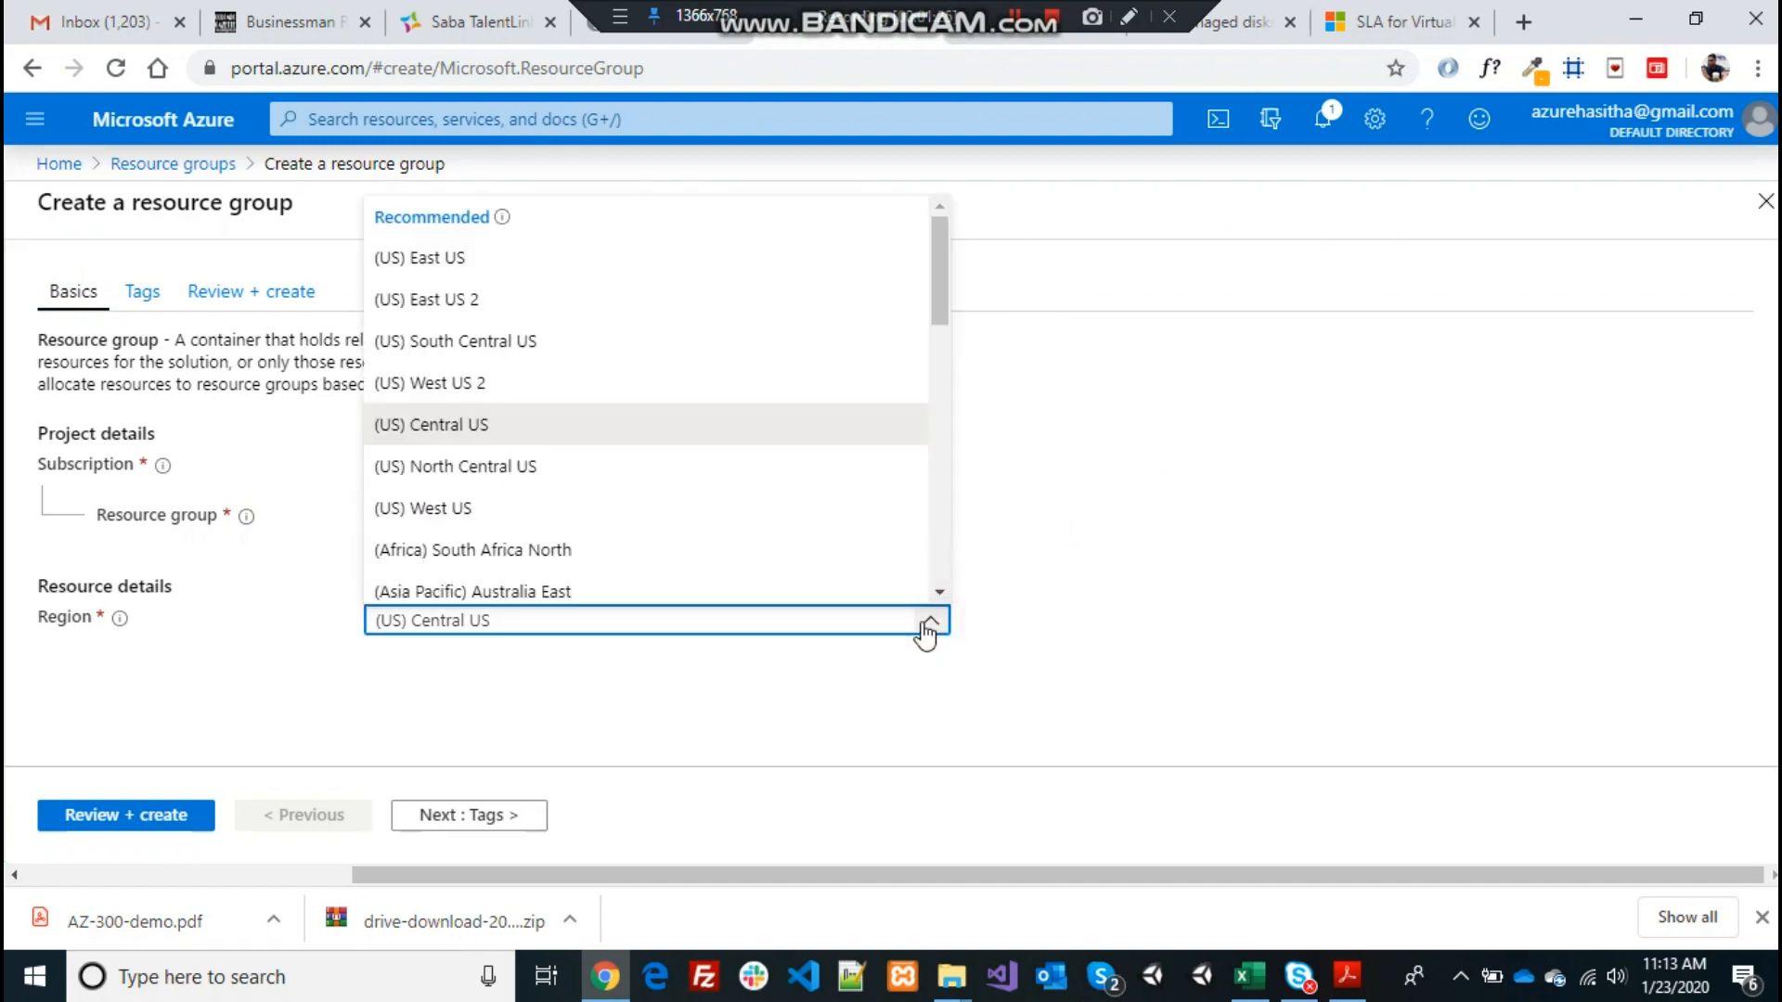
{"action": "left_click", "coordinate": [440, 258]}
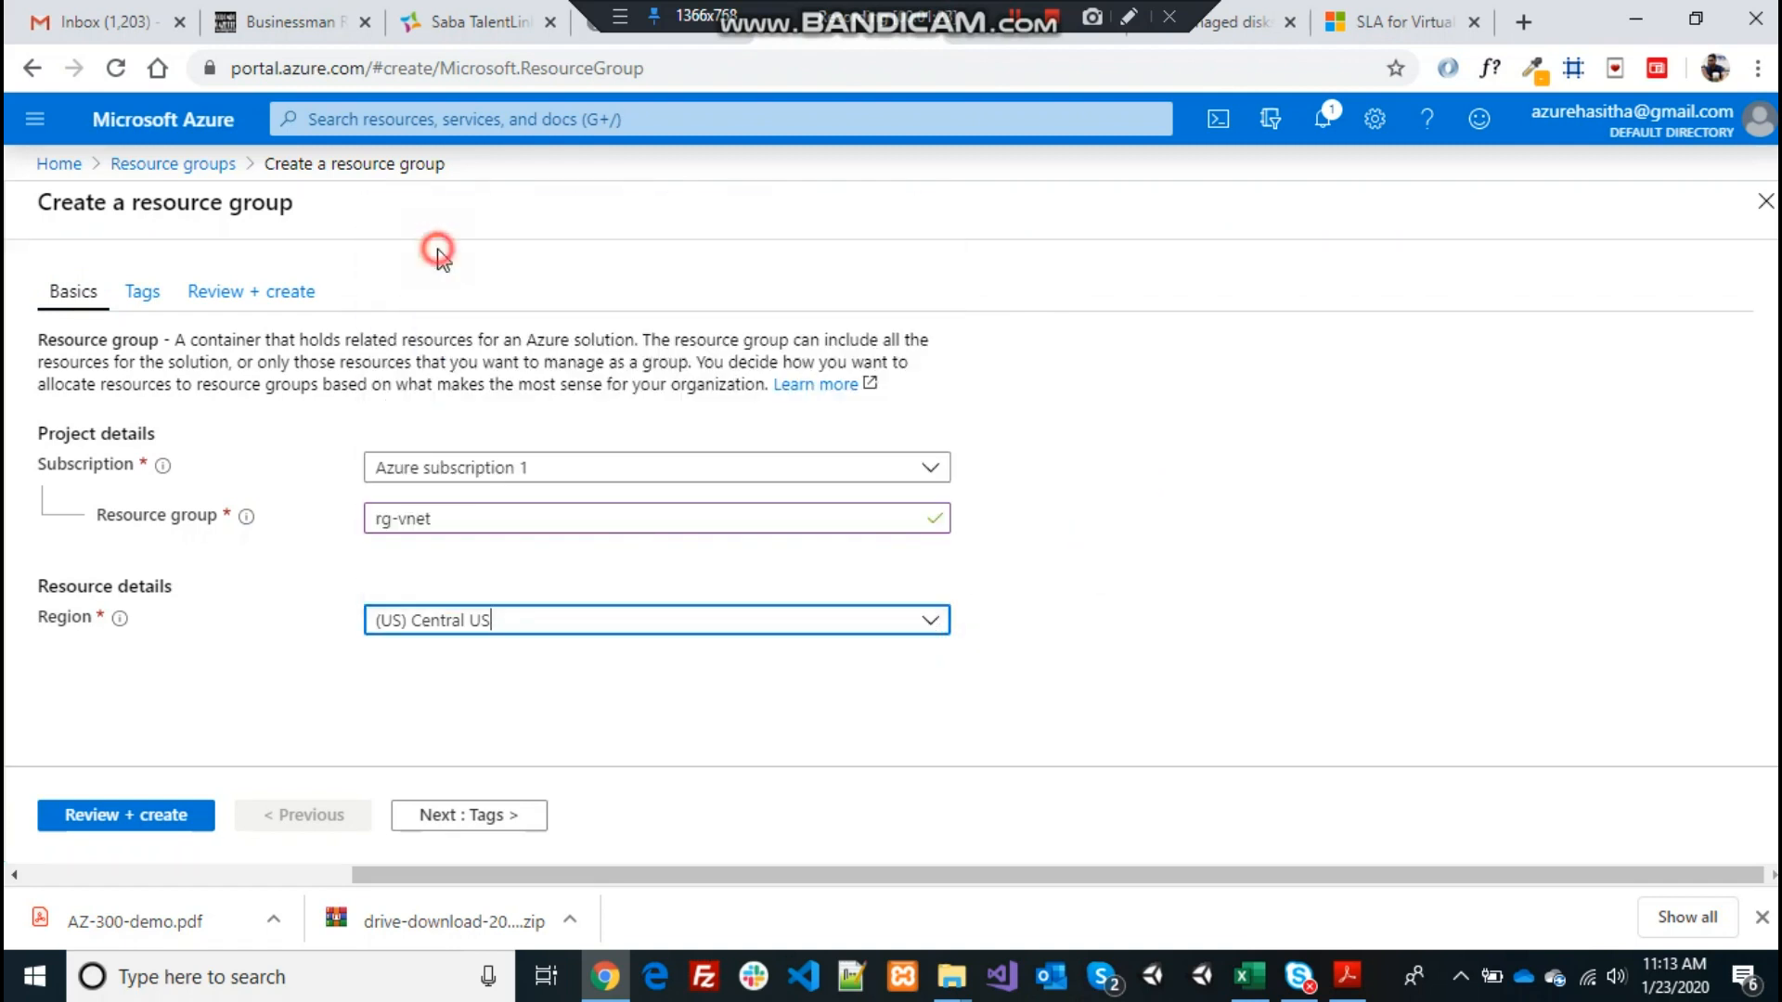
{"action": "left_click", "coordinate": [754, 752]}
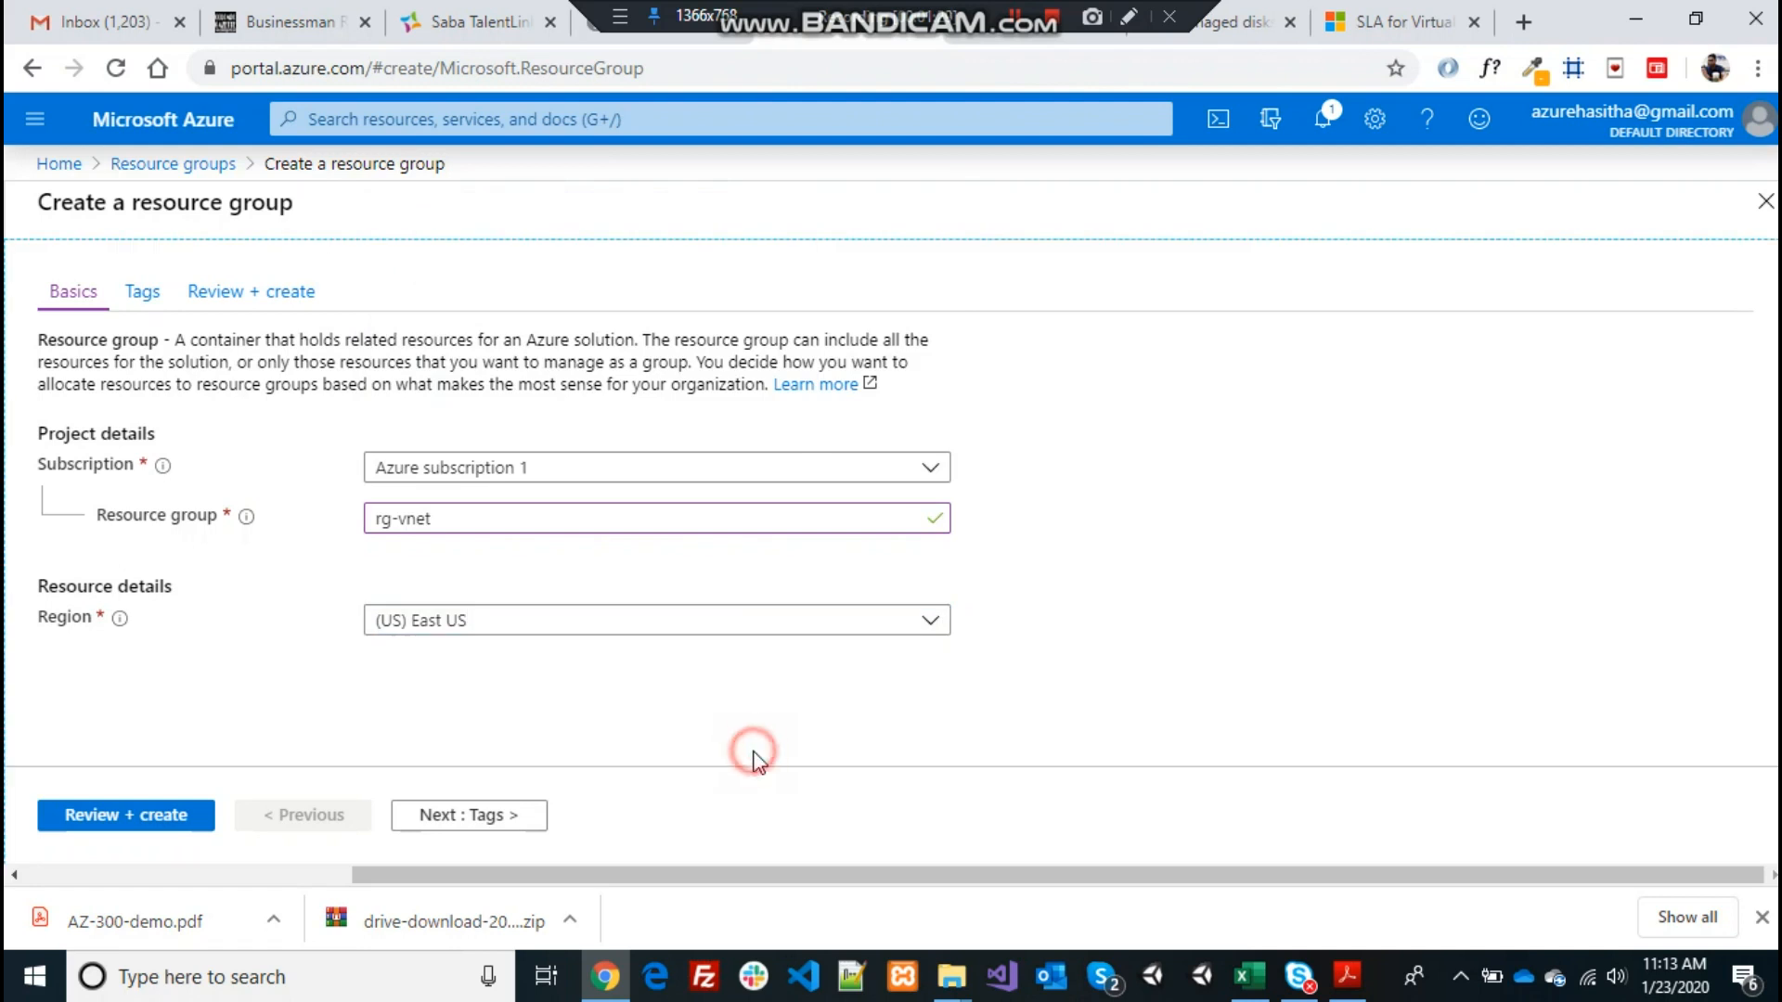
{"action": "left_click", "coordinate": [145, 817]}
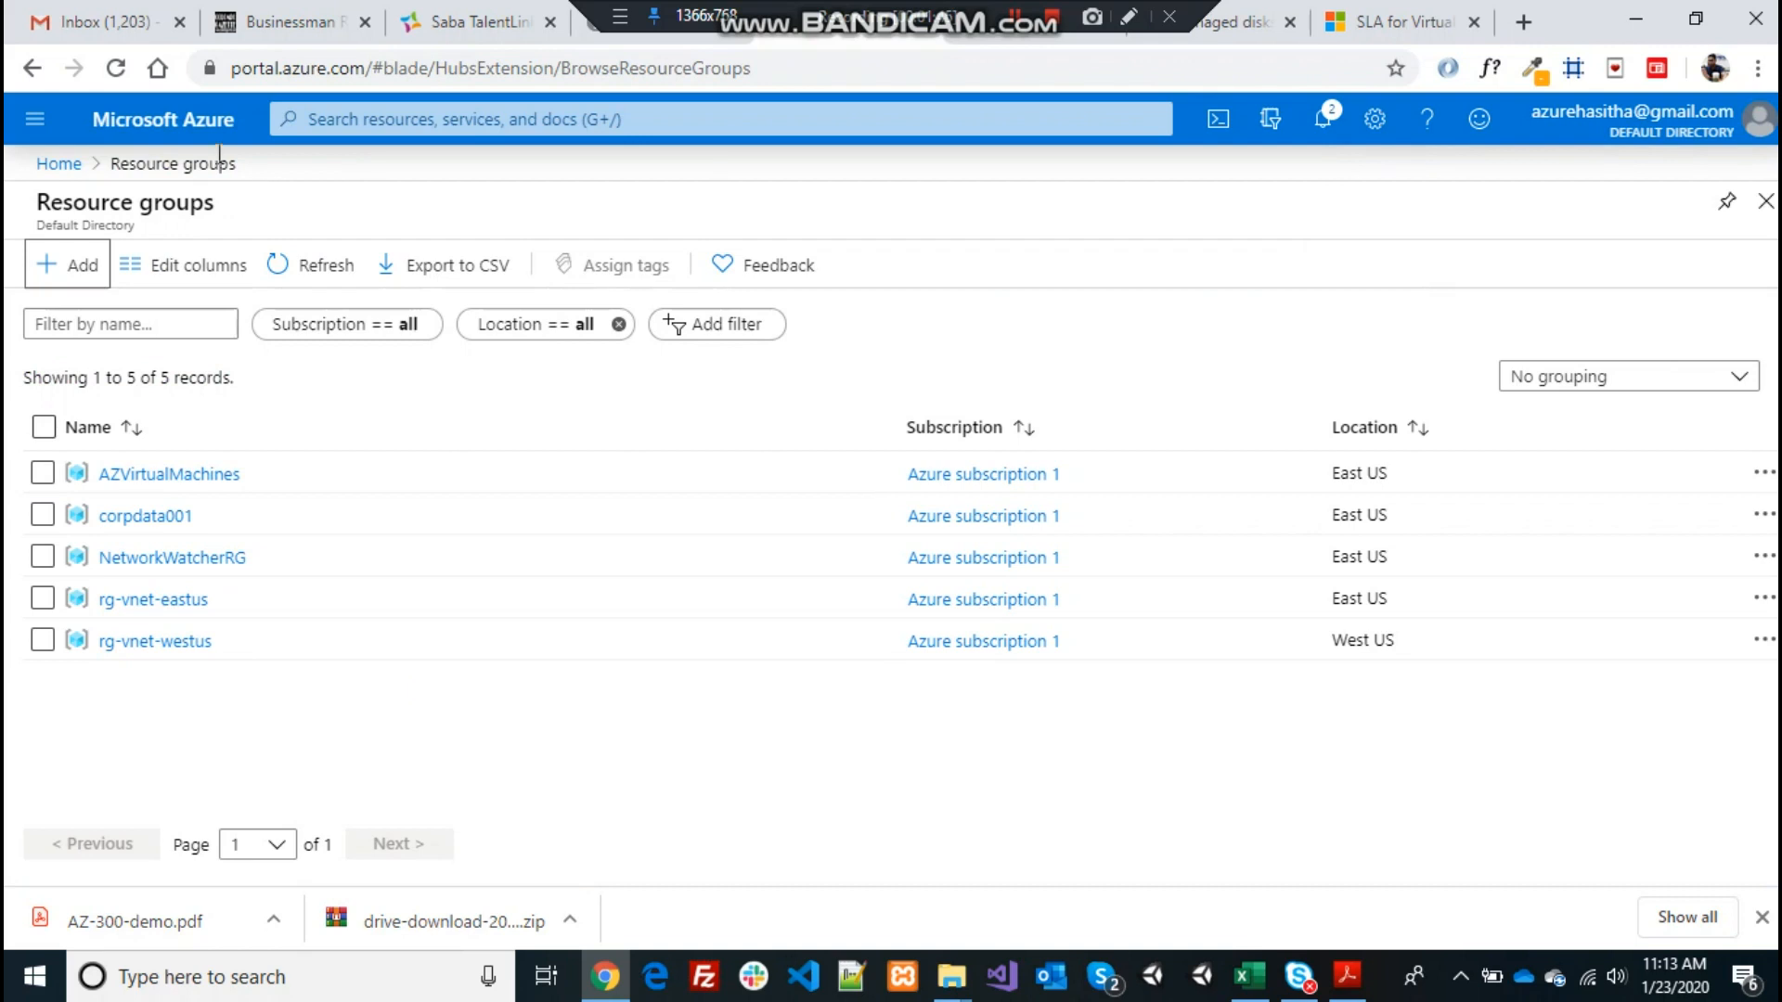
Refresh to confirm rg-vnet is listed, then go to Virtual machines and start adding one
{"action": "left_click", "coordinate": [119, 67]}
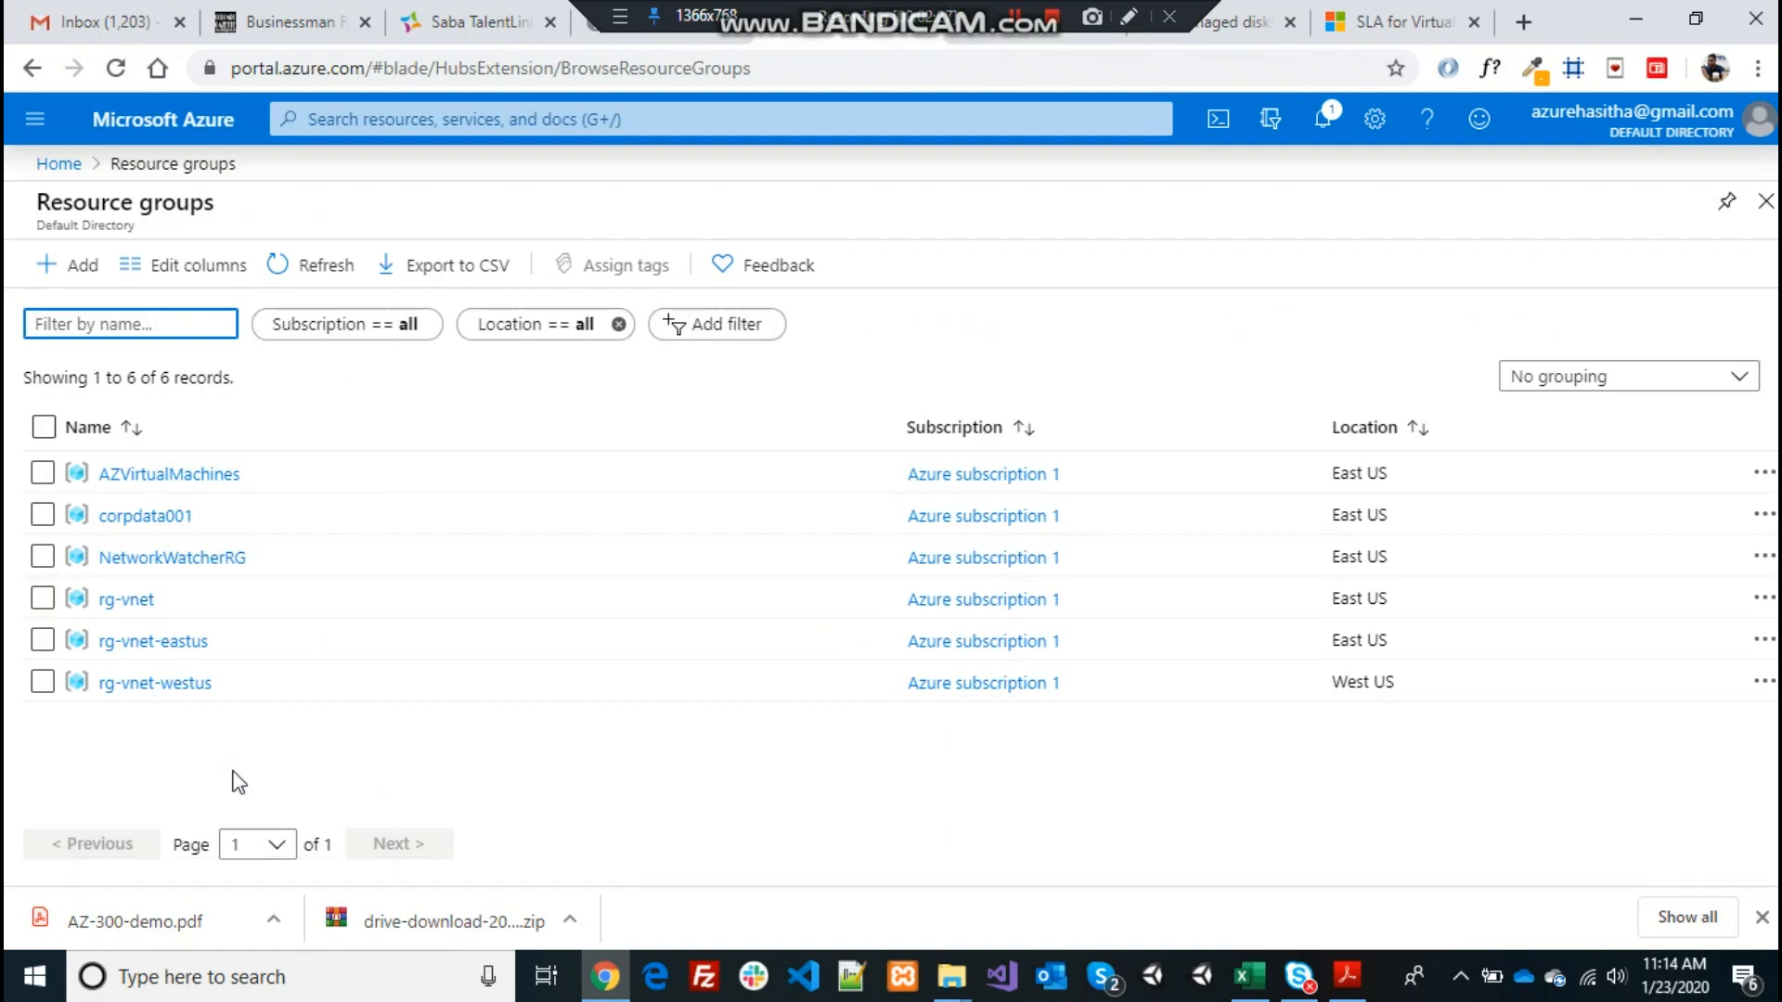
{"action": "left_click", "coordinate": [328, 113]}
{"action": "type", "text": "v"}
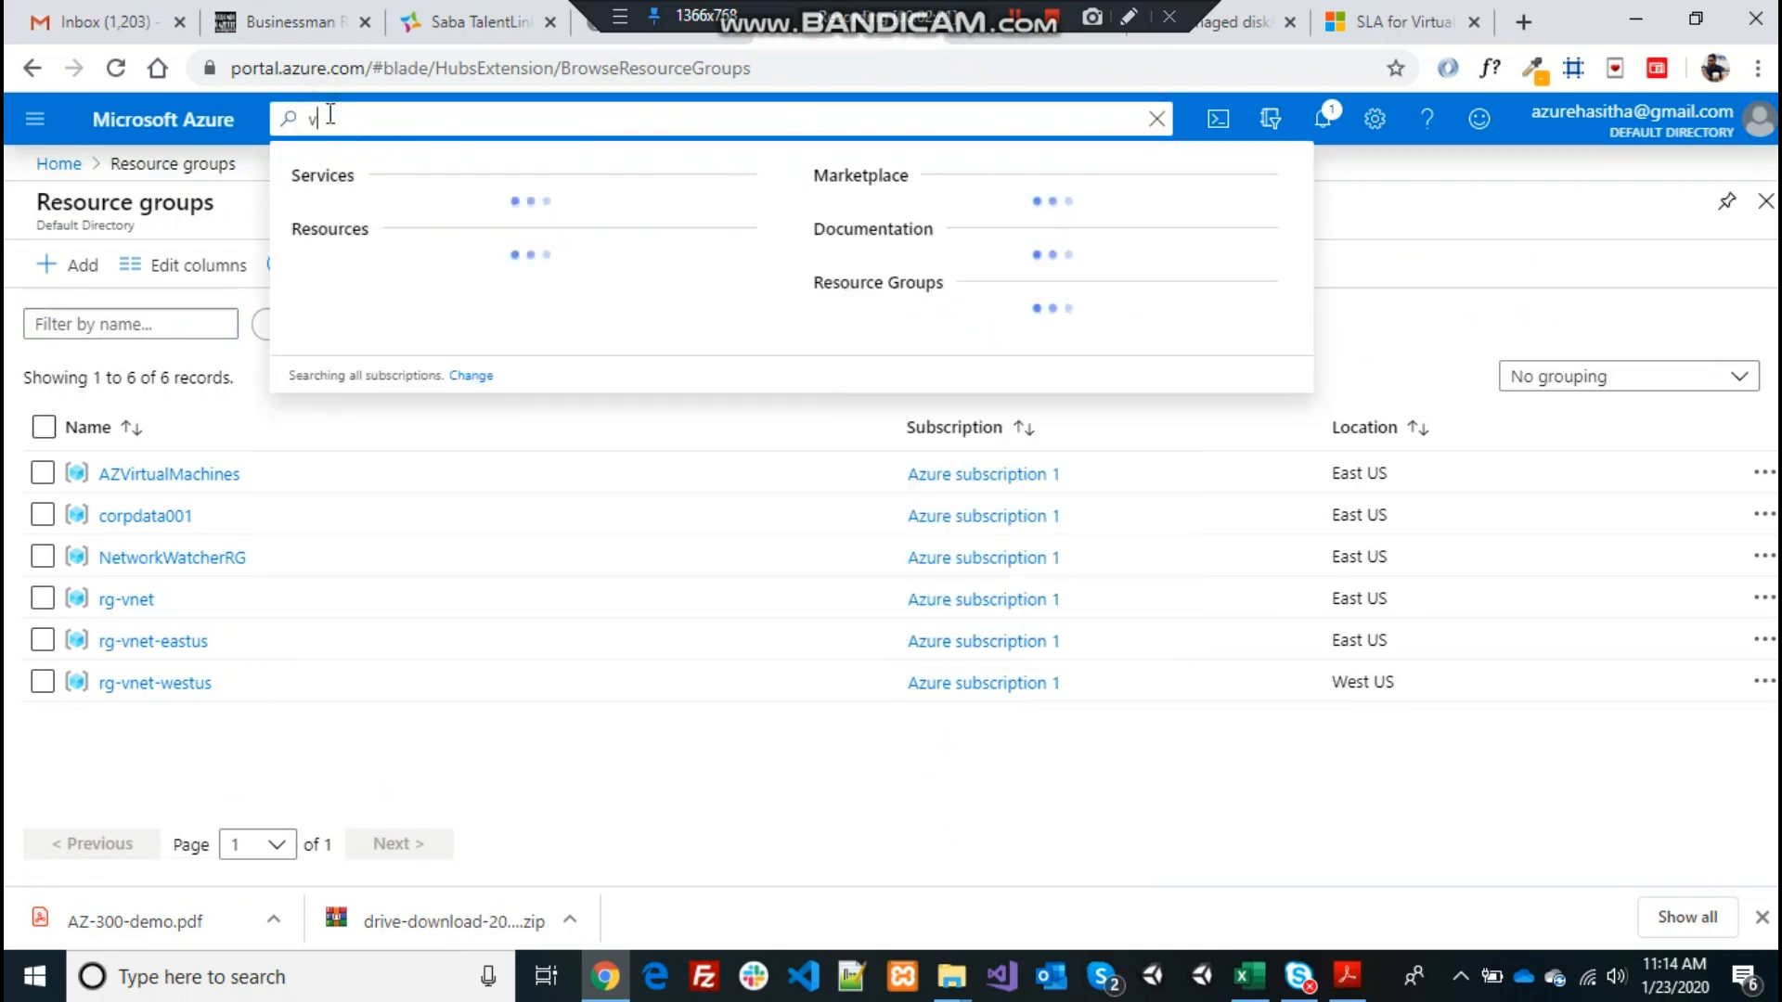
{"action": "type", "text": "irtual"}
{"action": "left_click", "coordinate": [409, 227]}
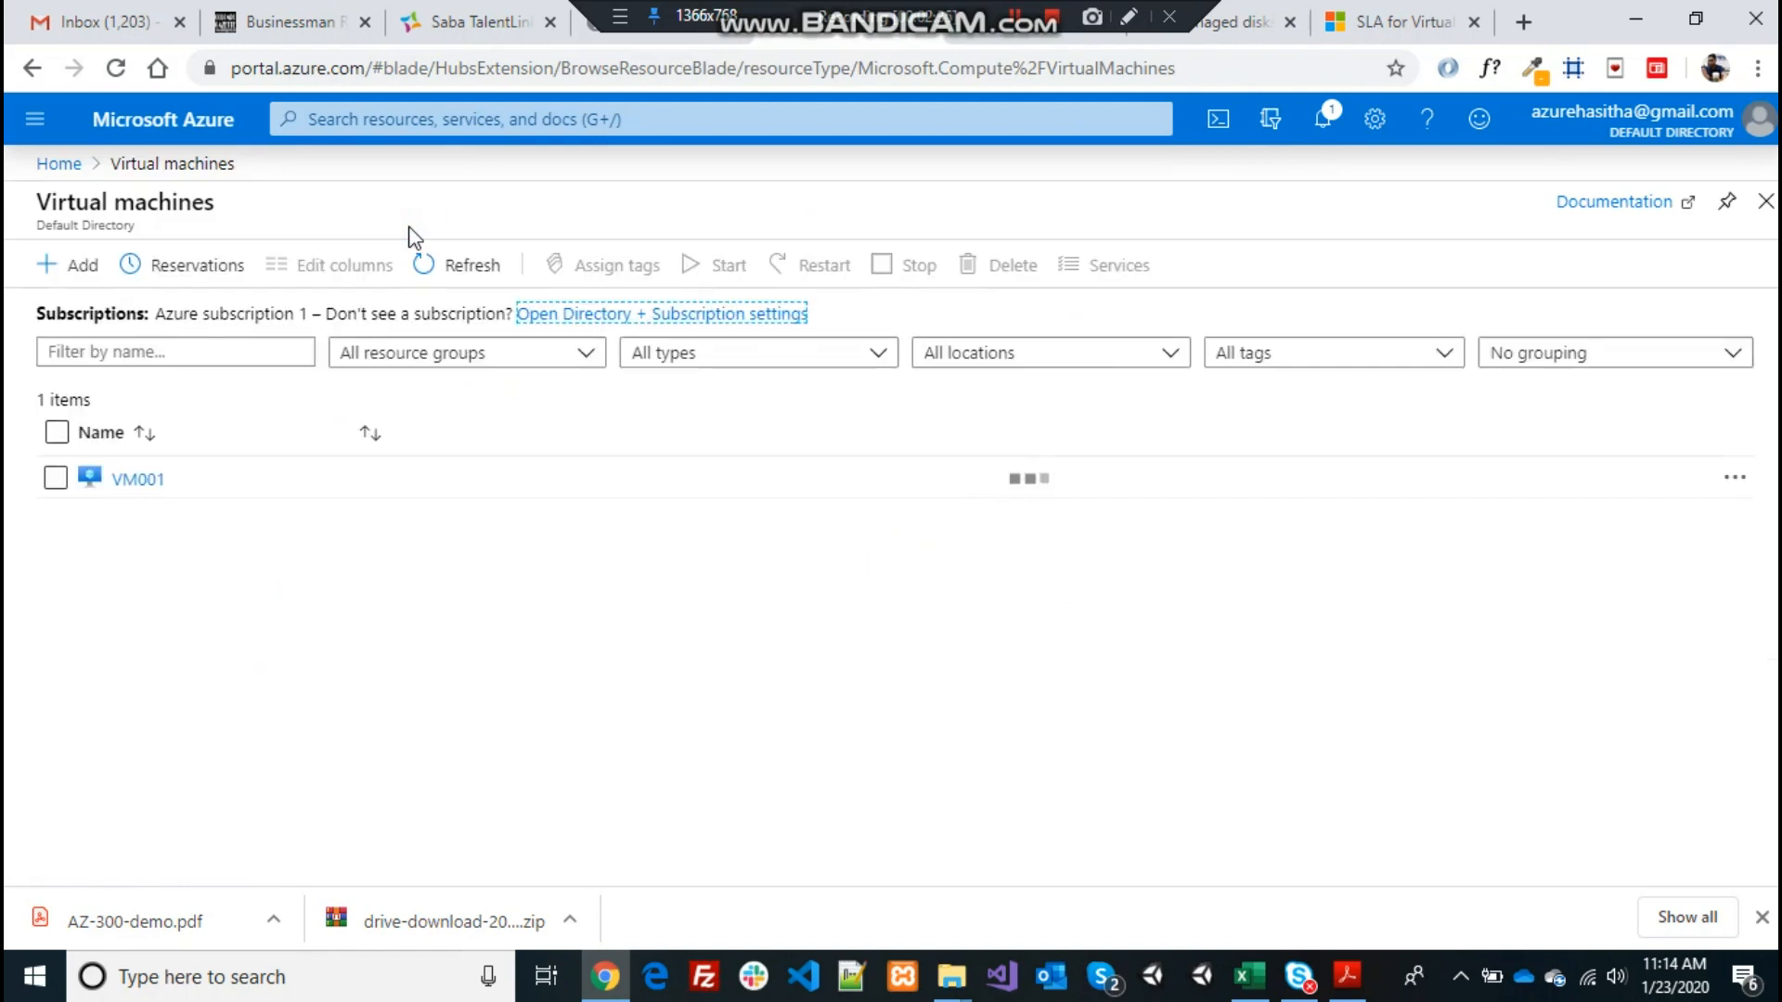
{"action": "left_click", "coordinate": [219, 567]}
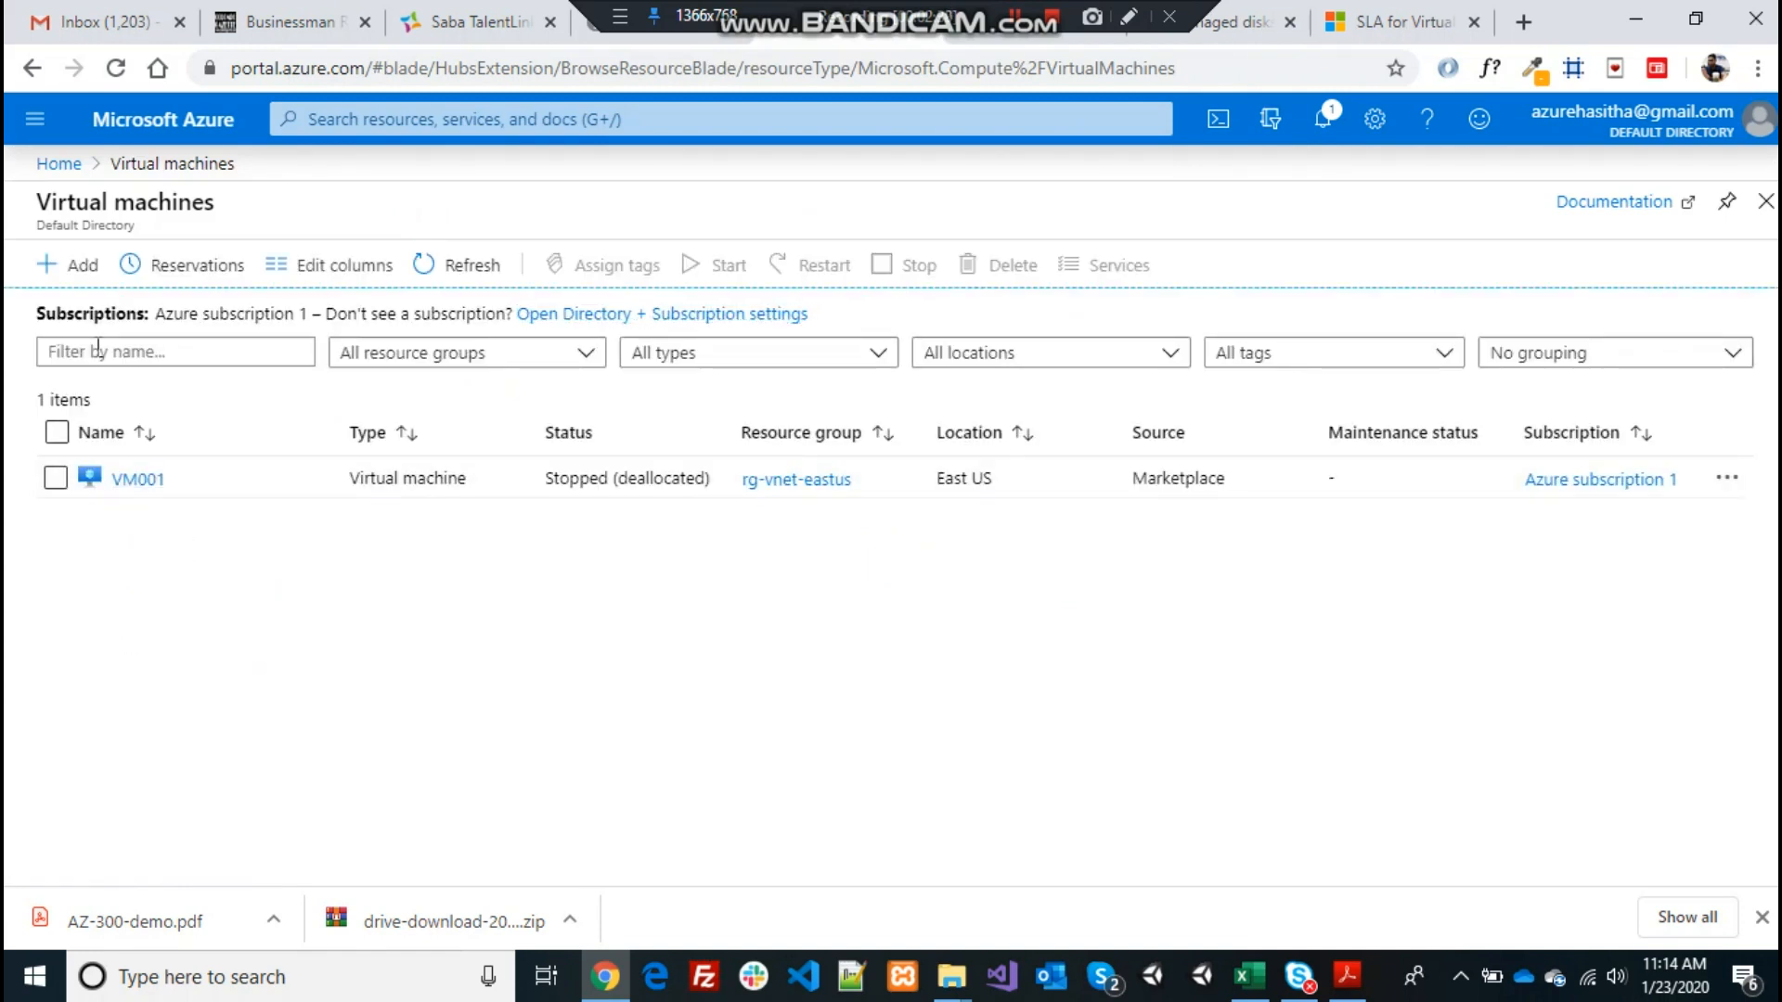
{"action": "left_click", "coordinate": [76, 278]}
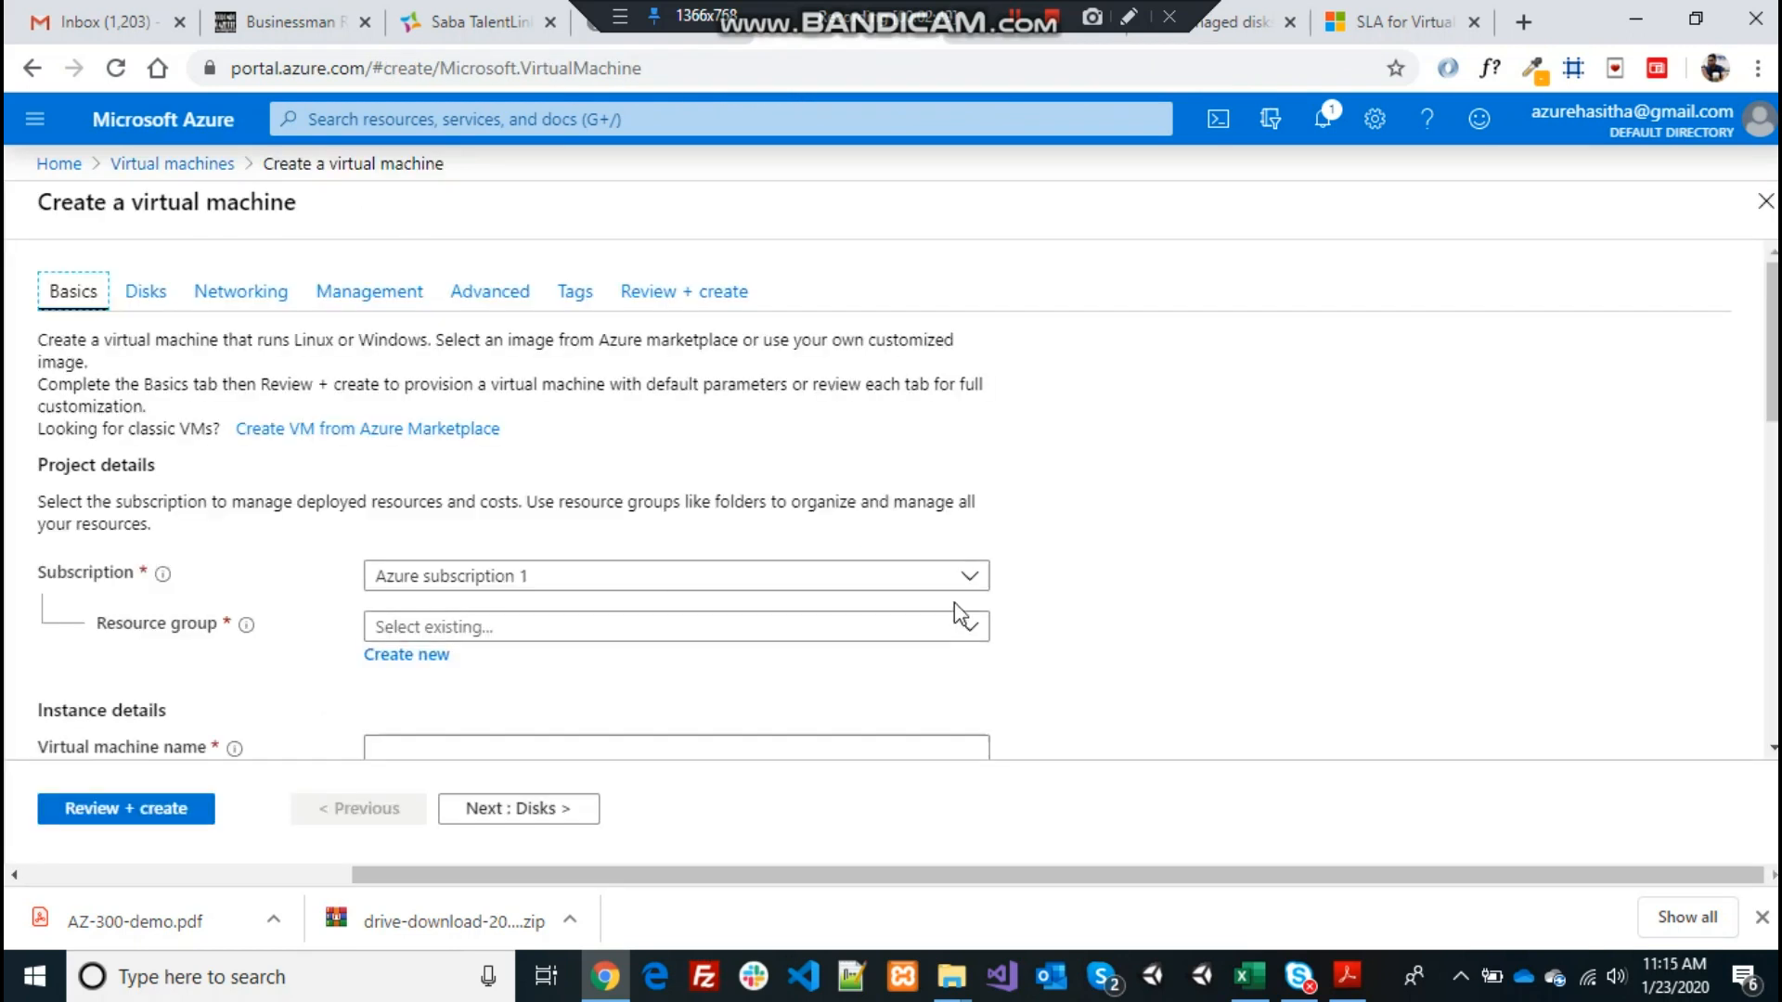
Choose rg-vnet as the new VM's resource group
{"action": "left_click", "coordinate": [968, 629]}
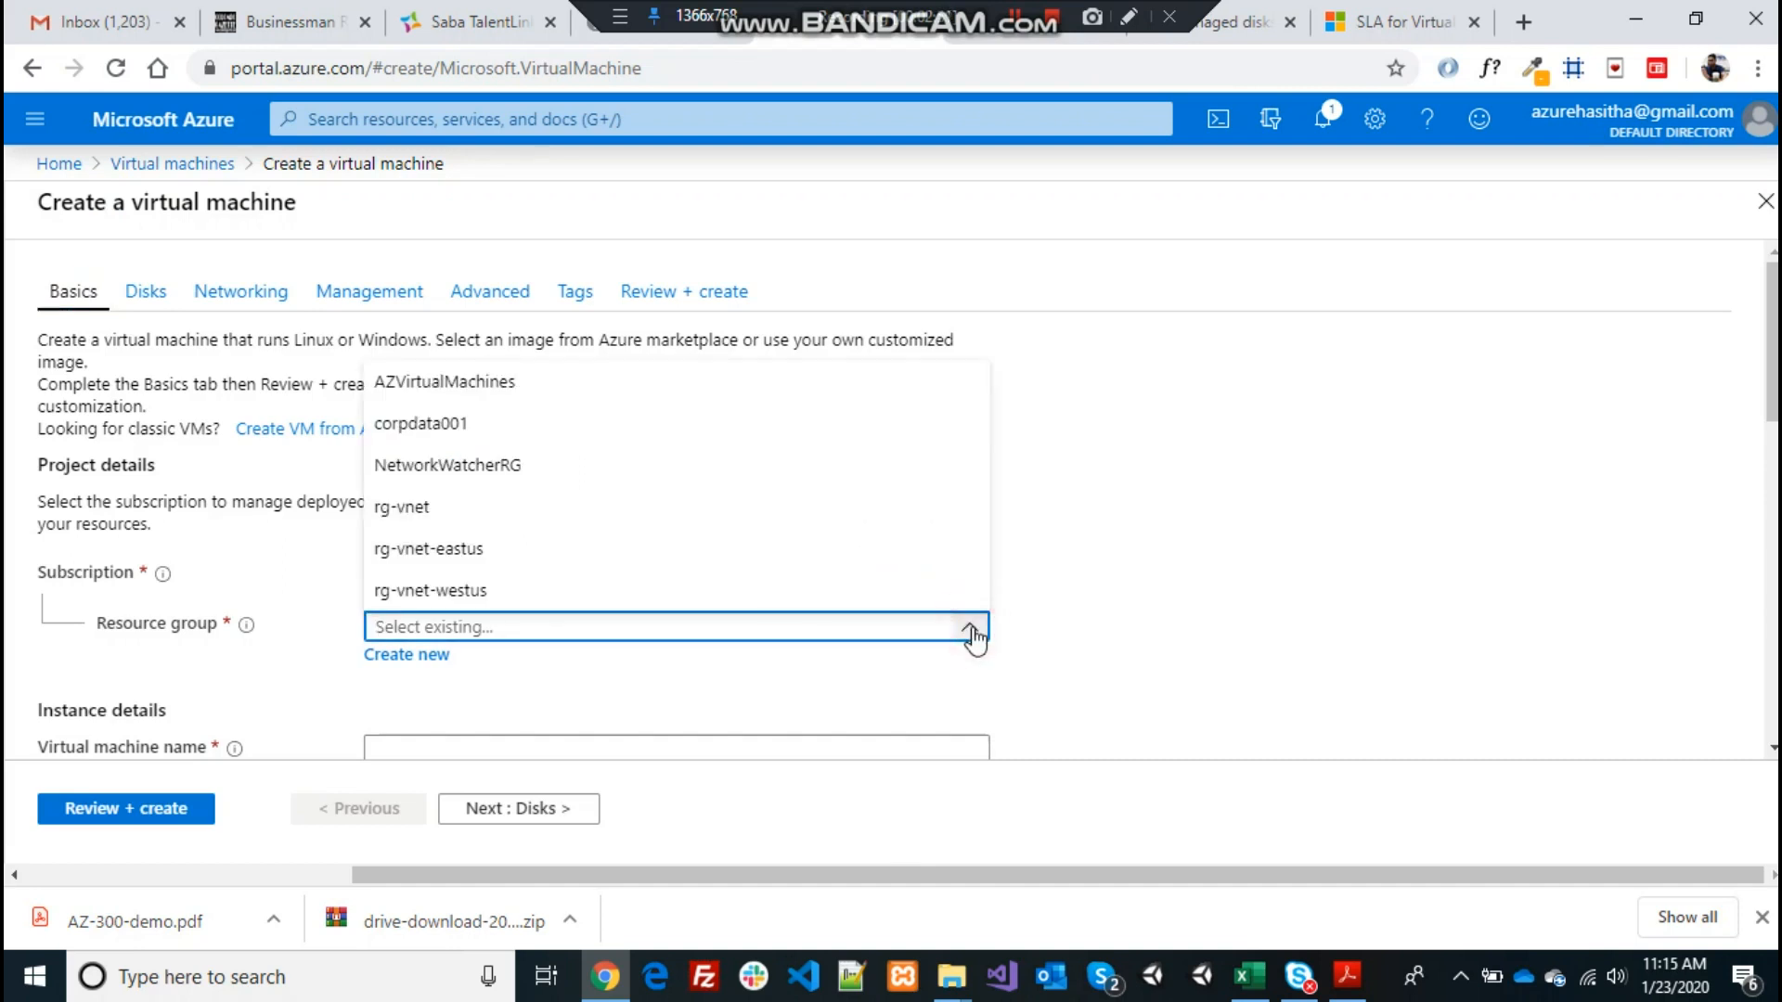
{"action": "left_click", "coordinate": [401, 509]}
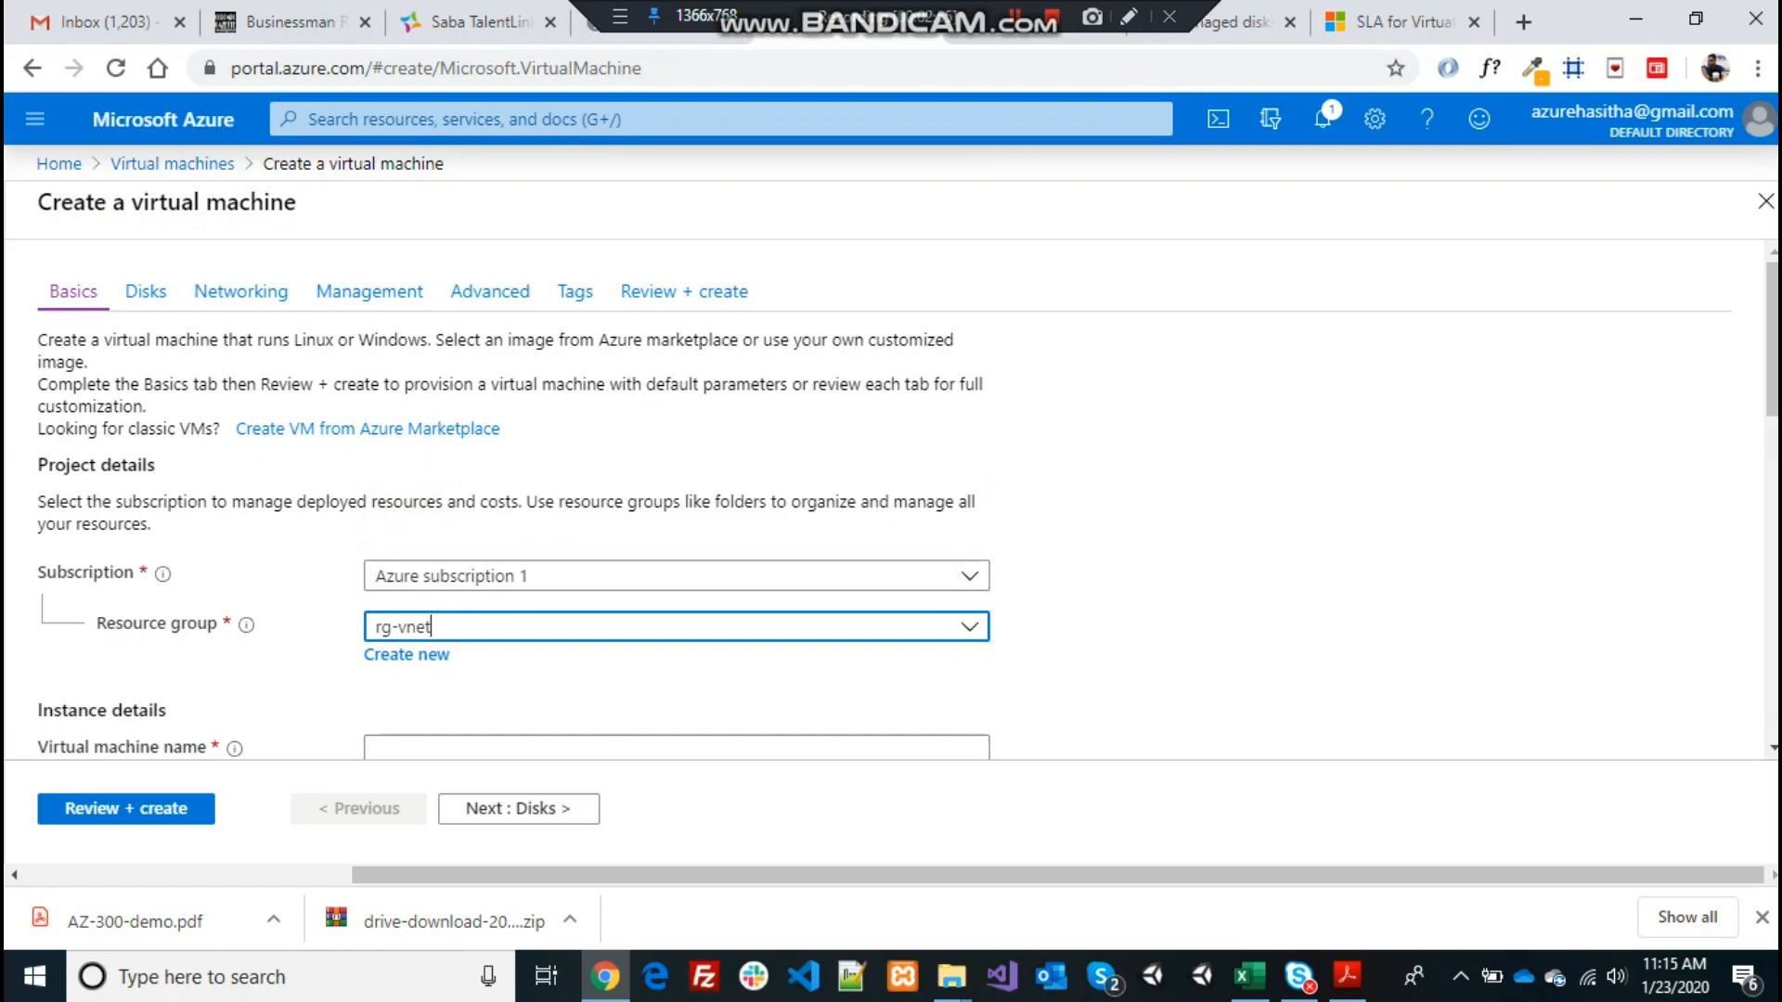
{"action": "left_click", "coordinate": [1732, 425]}
{"action": "scroll", "coordinate": [1732, 425], "scroll_direction": "down", "scroll_amount": 4}
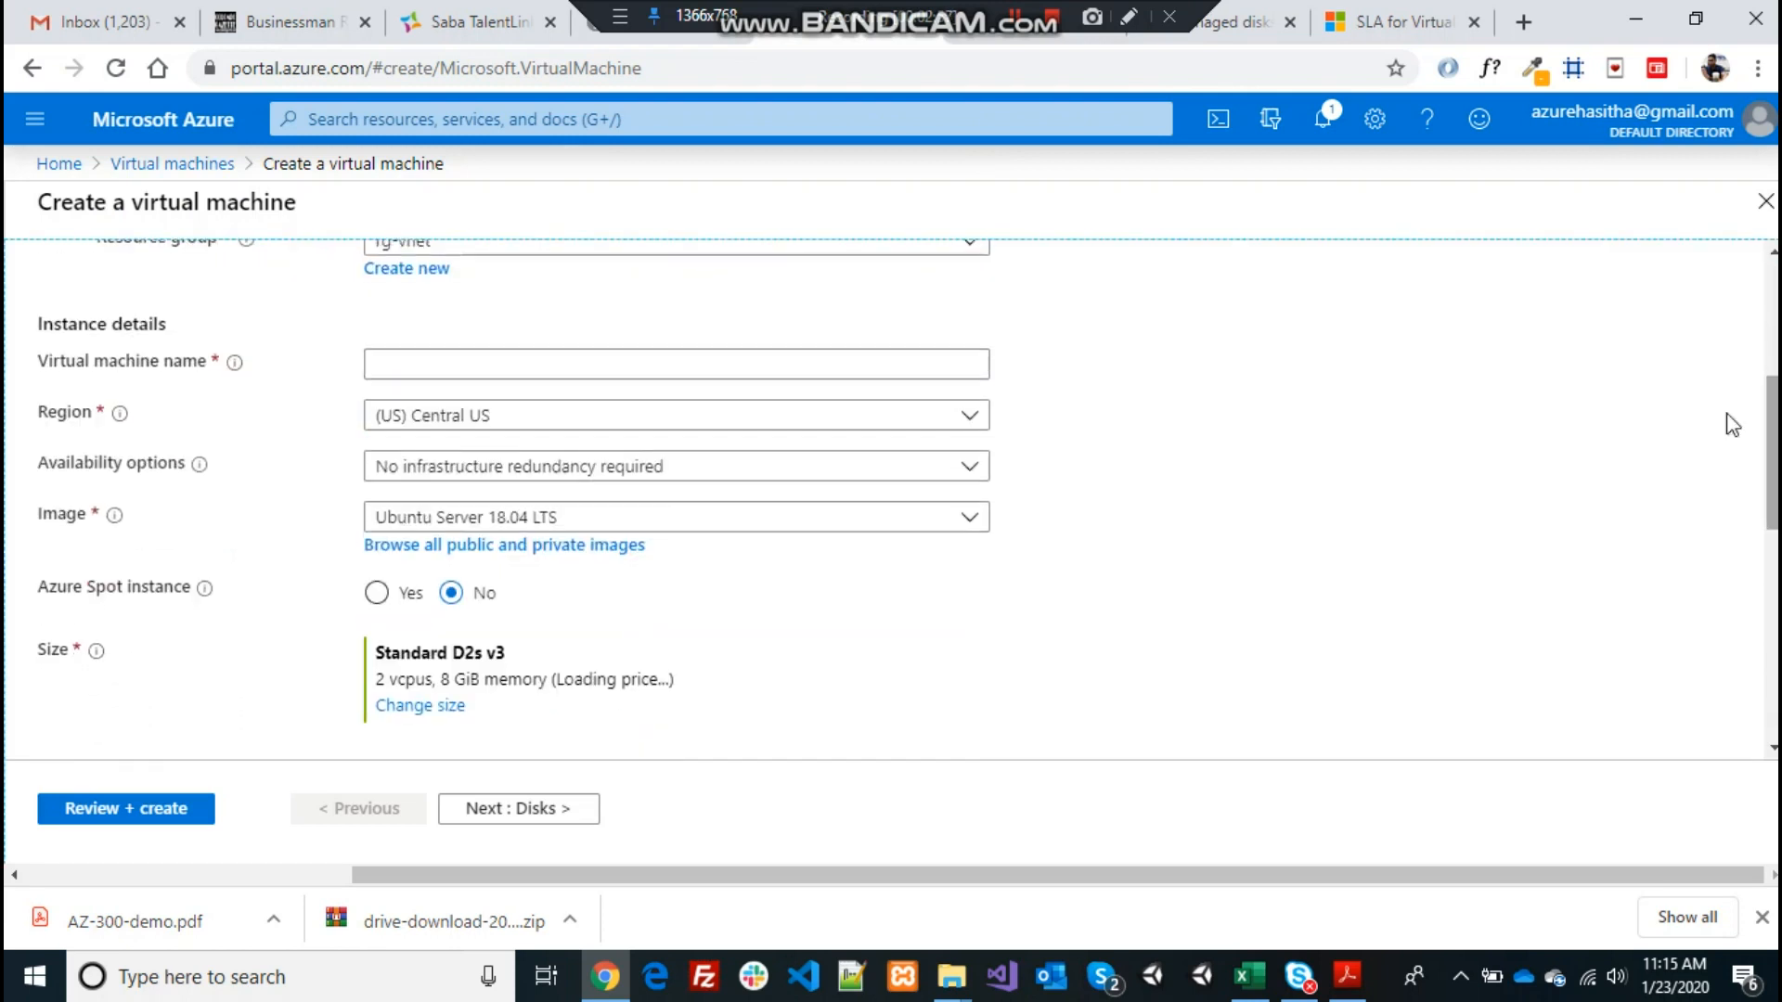
Name the virtual machine Vm002 and set its region to (US) East US
{"action": "left_click", "coordinate": [859, 368]}
{"action": "type", "text": "Vm"}
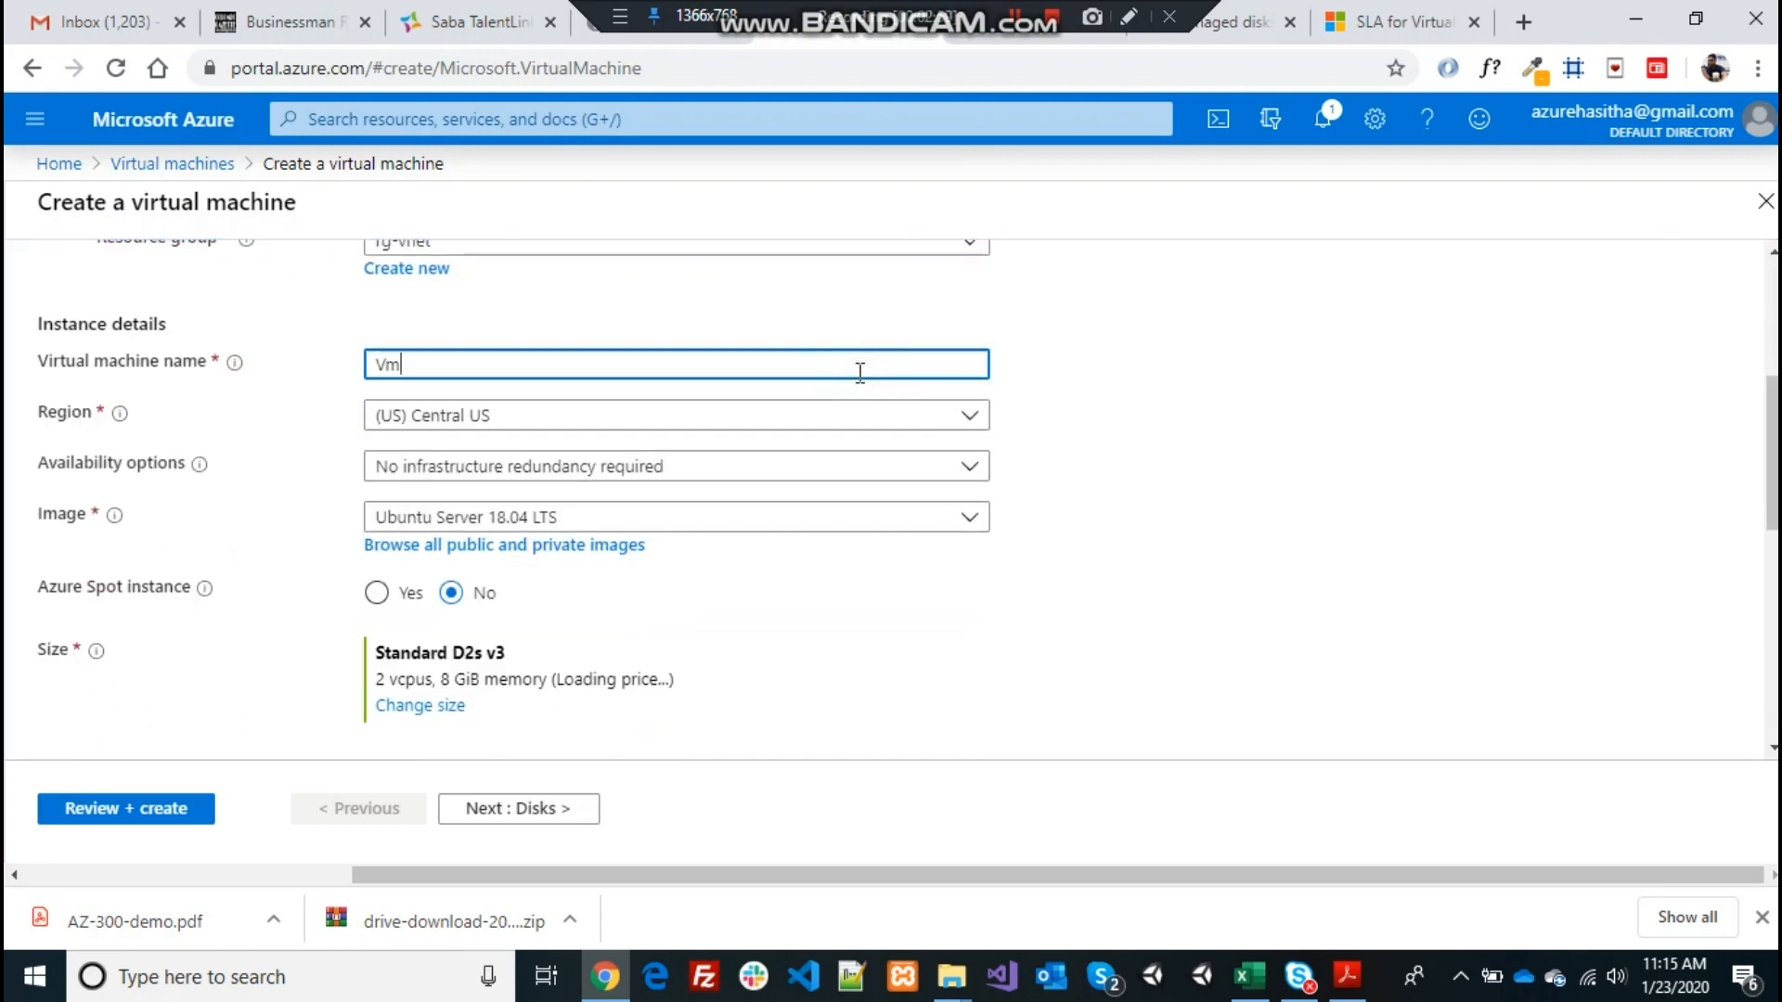
{"action": "type", "text": "002"}
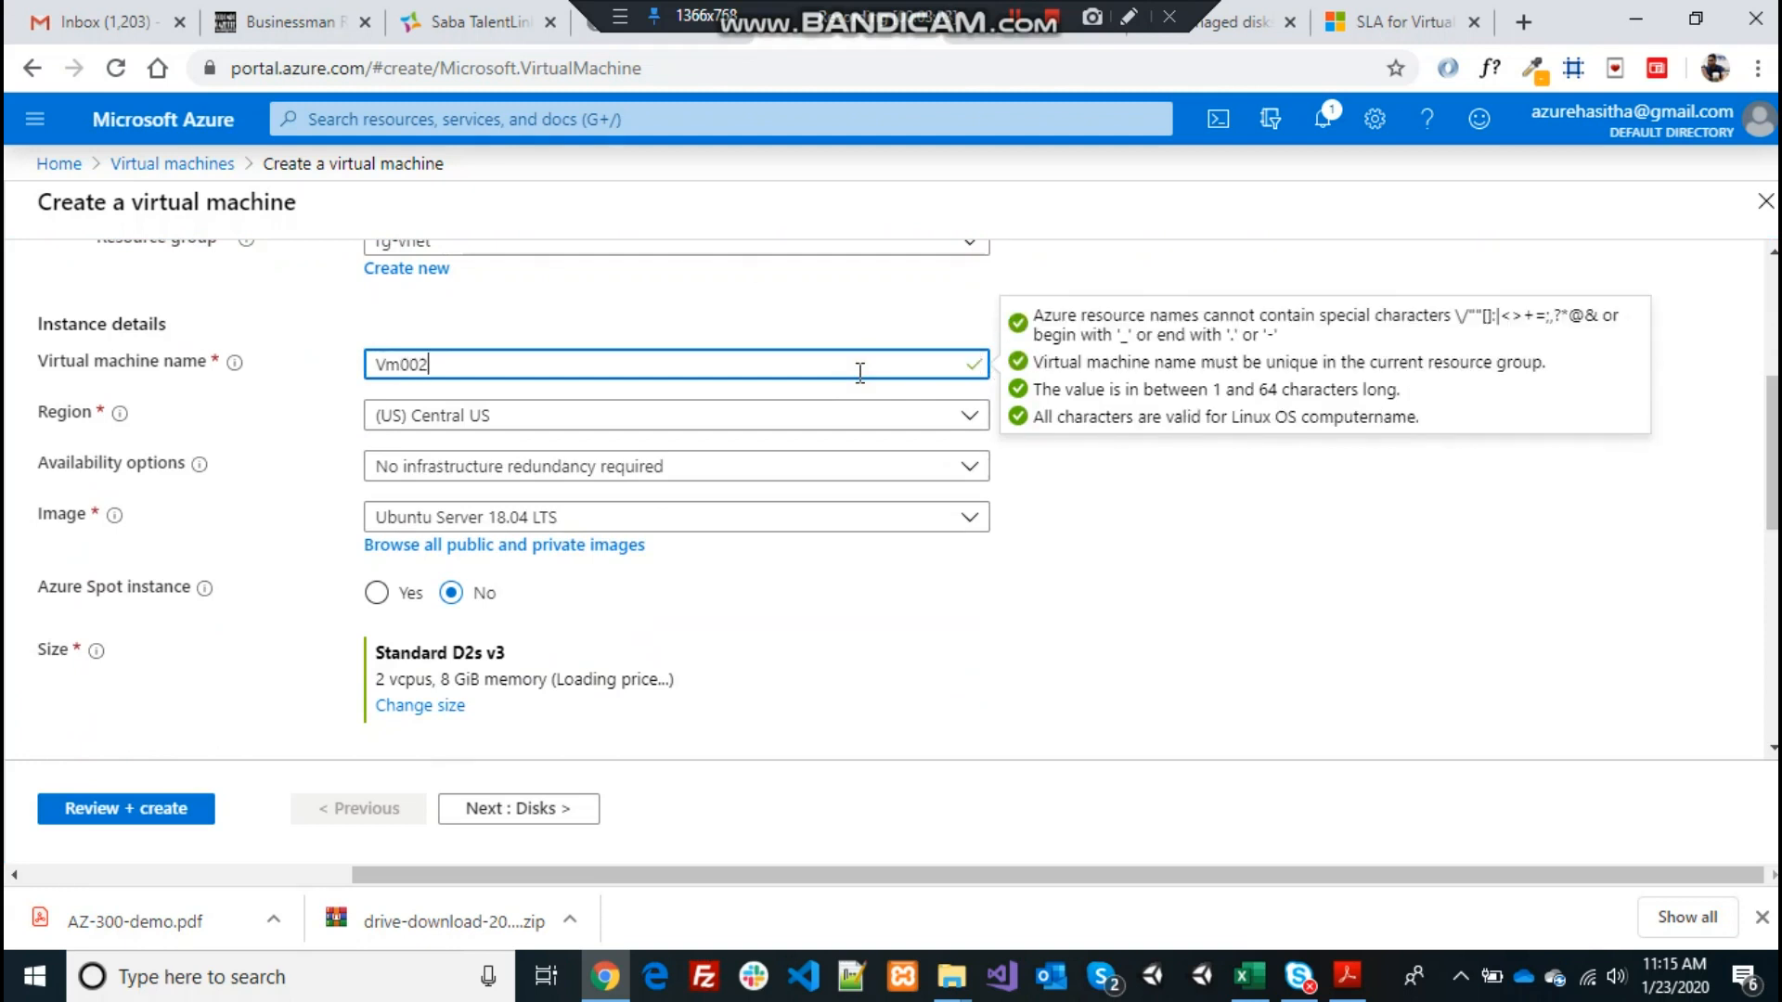
{"action": "left_click", "coordinate": [739, 313]}
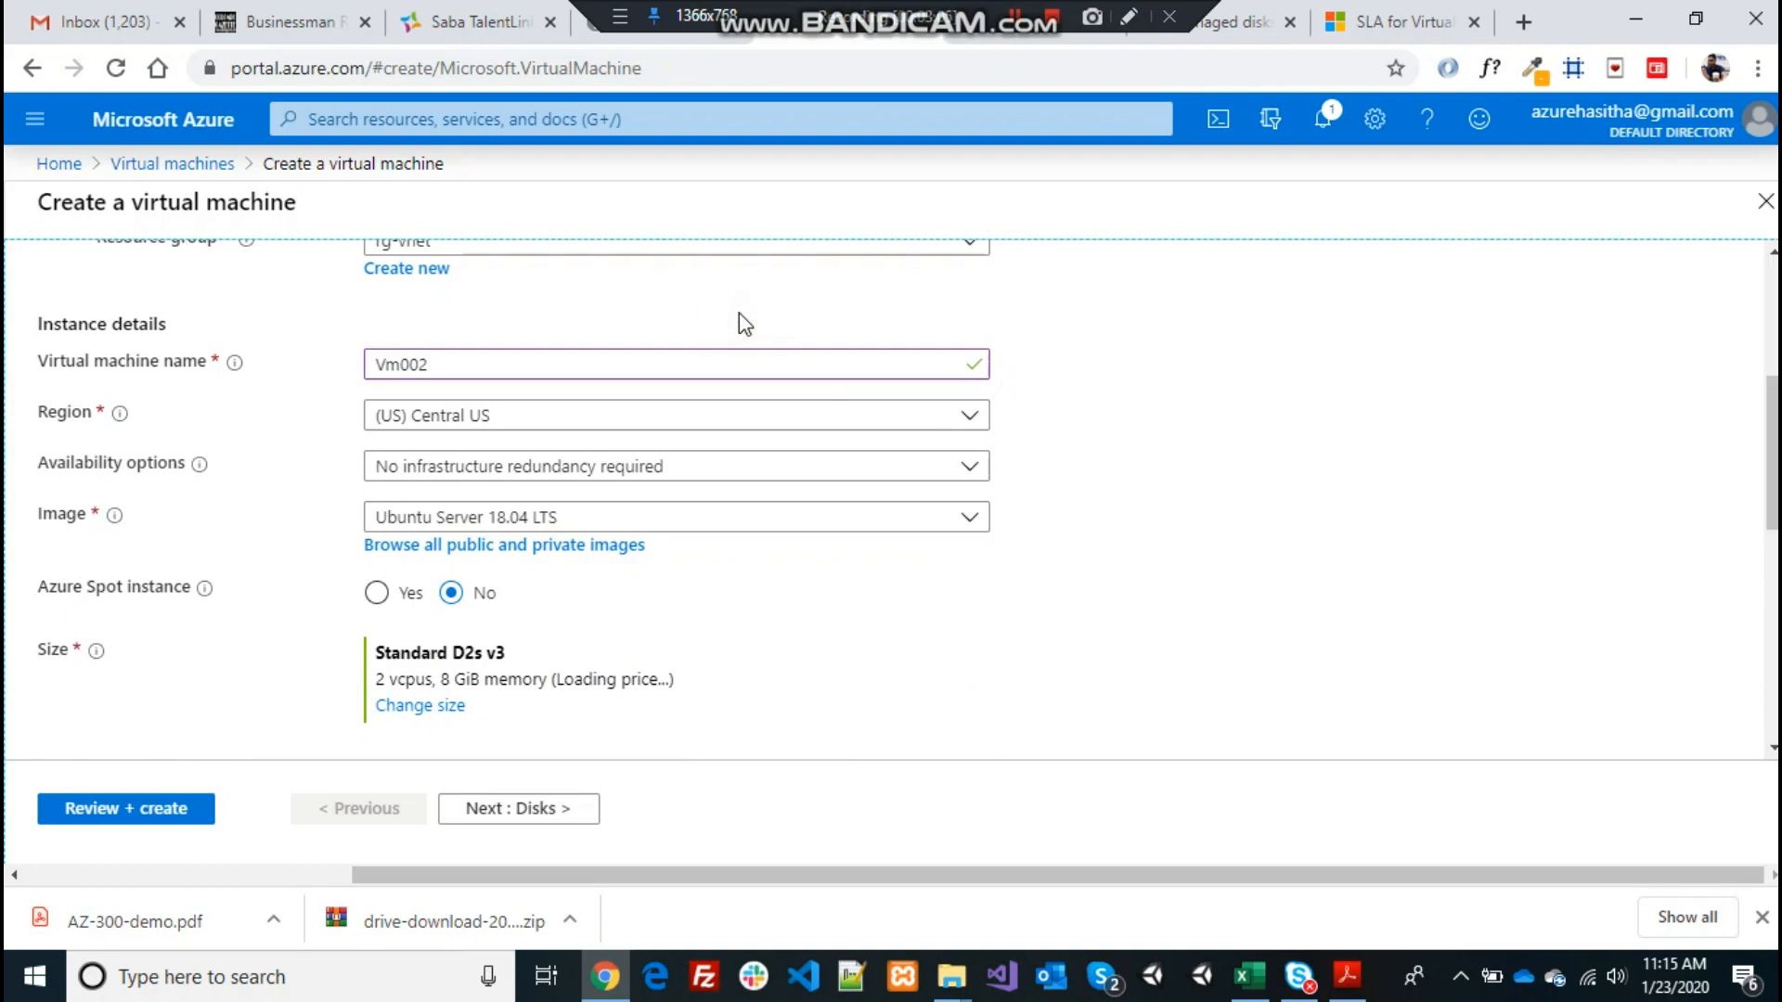
{"action": "left_click", "coordinate": [971, 425]}
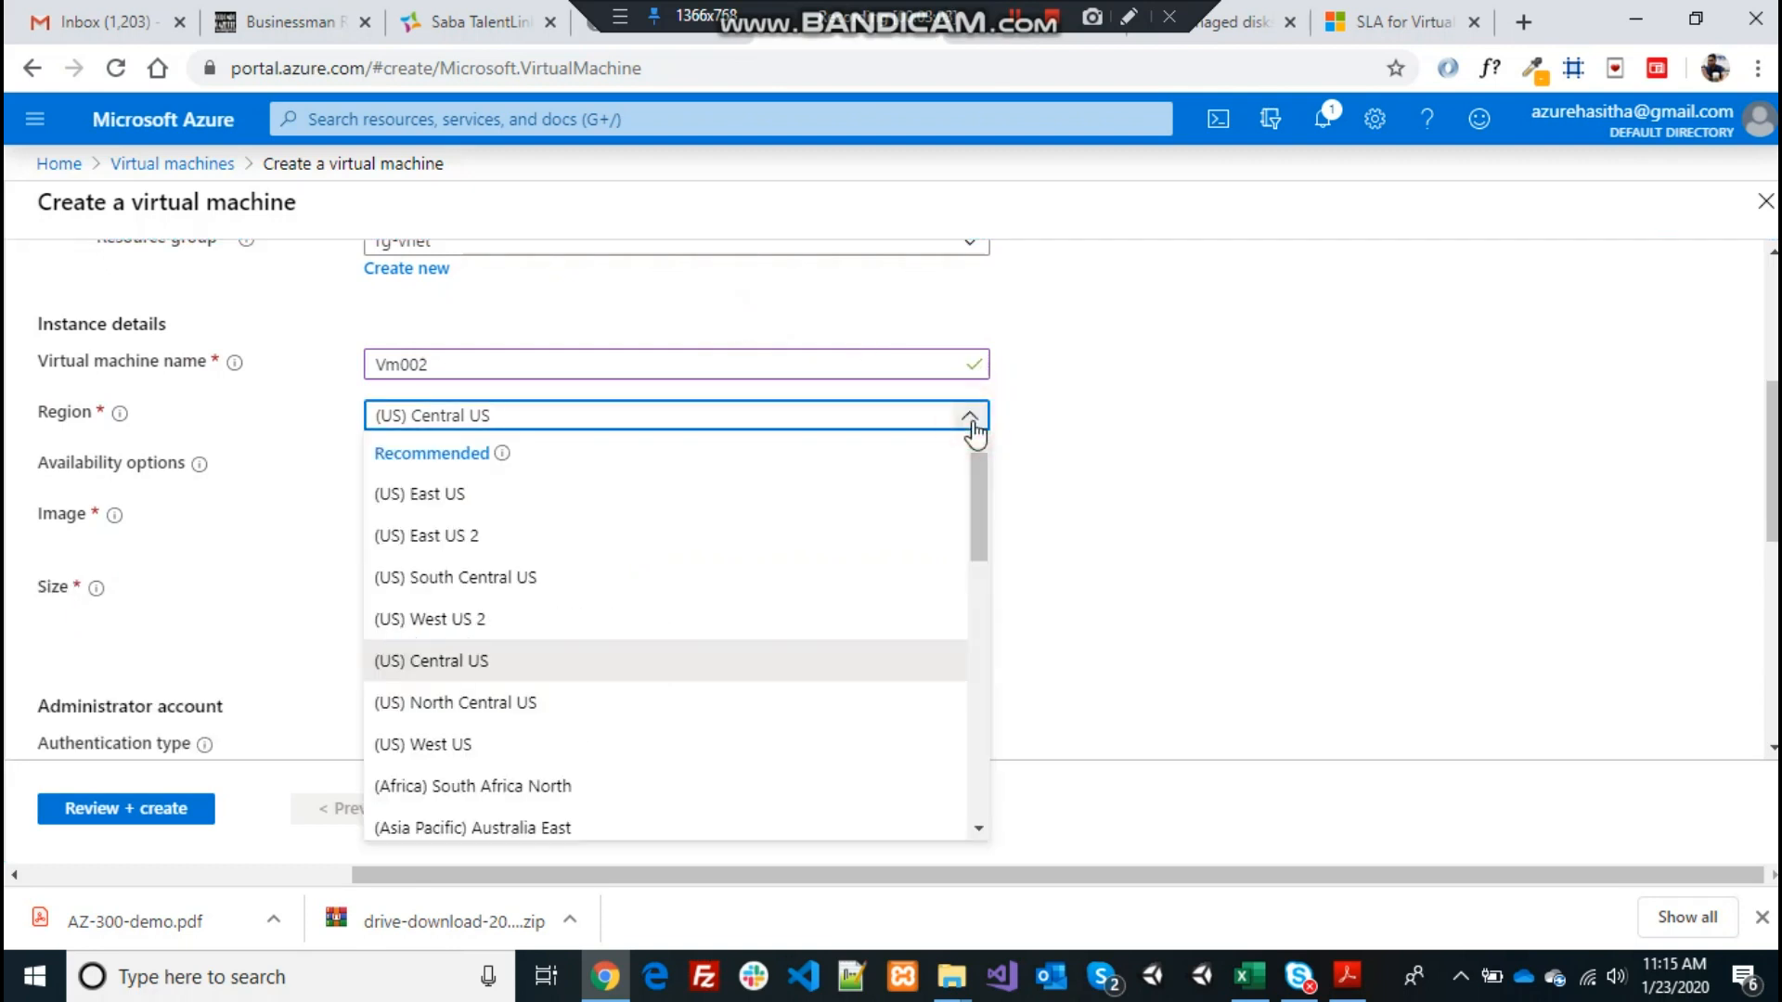
{"action": "left_click", "coordinate": [493, 489]}
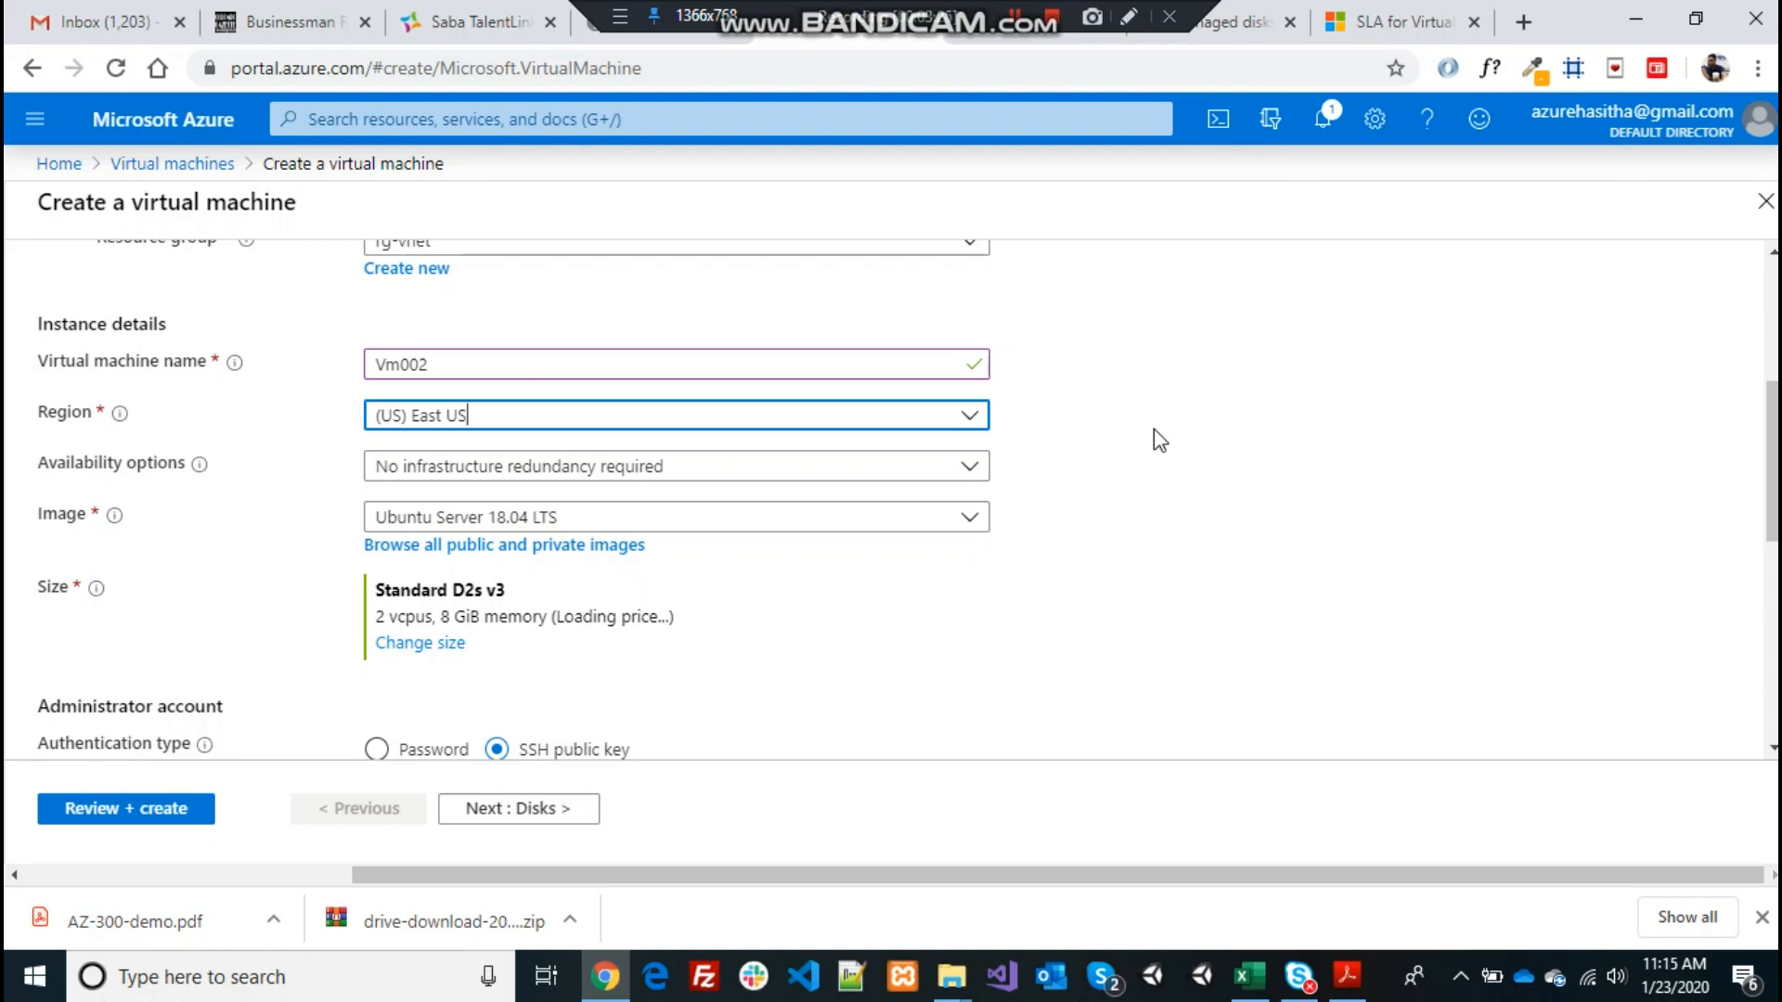
{"action": "left_click", "coordinate": [1154, 432]}
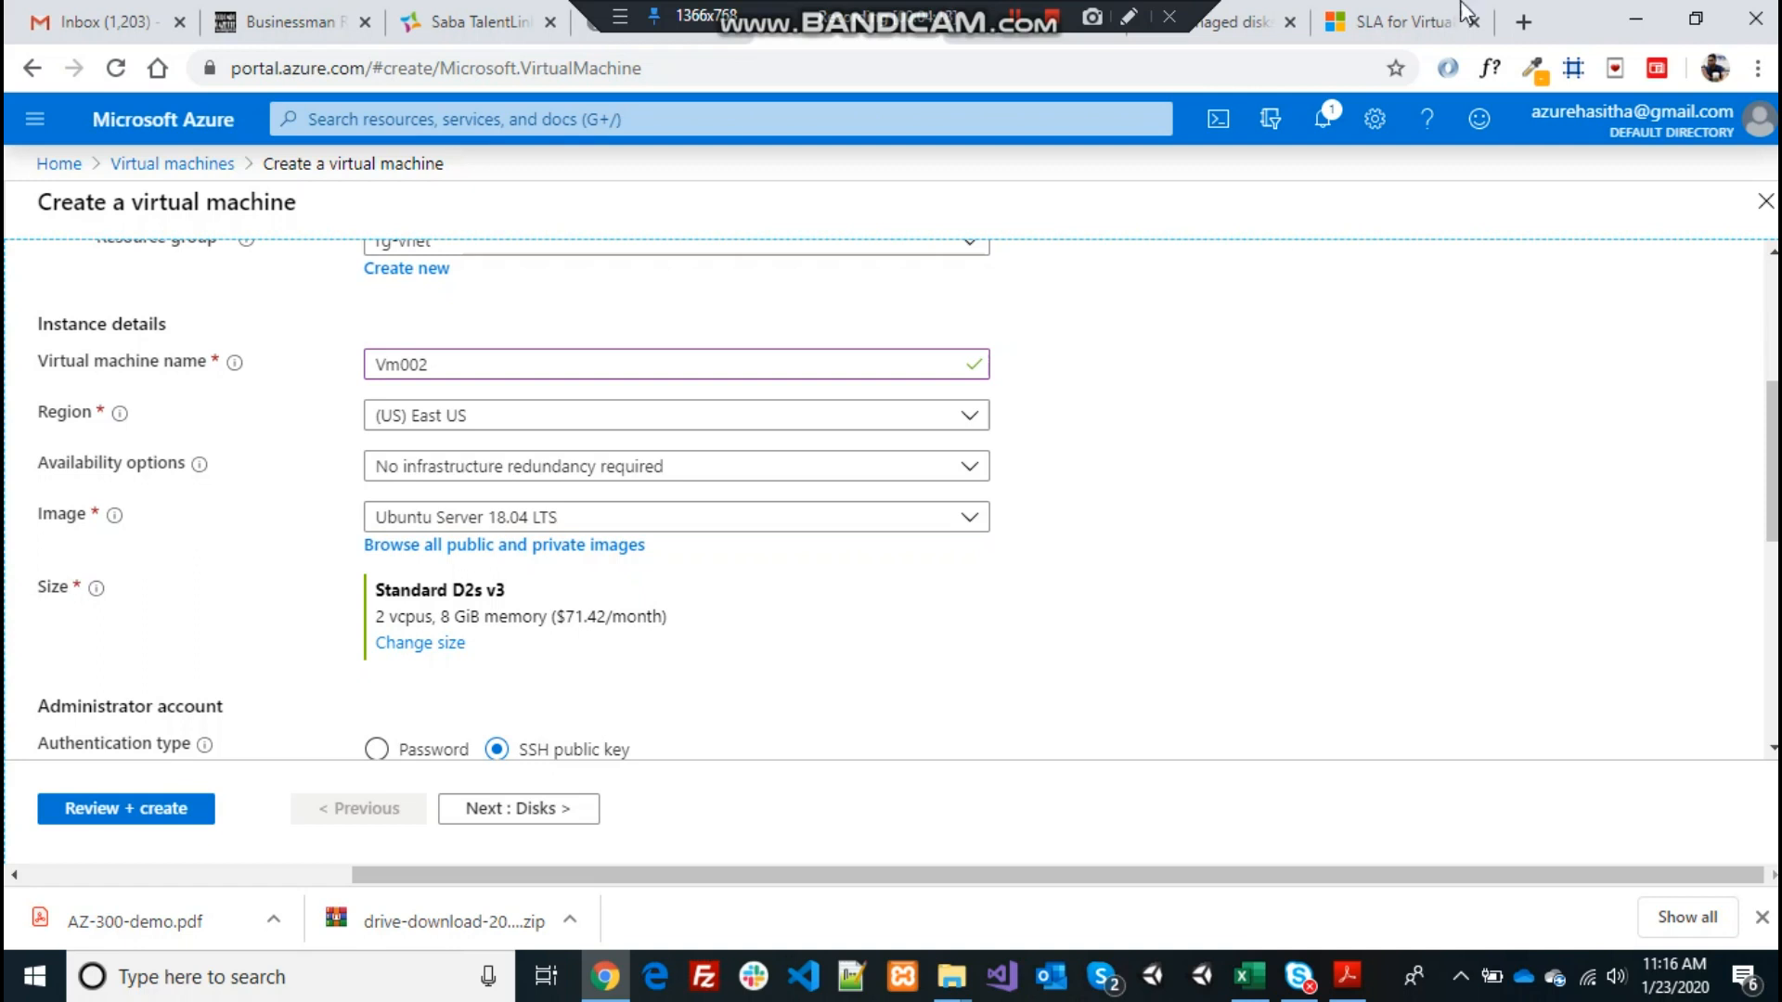
On the SLA page, highlight the 99.99% figure, then the 99.95% availability-set figure, and return
{"action": "left_click", "coordinate": [1423, 25]}
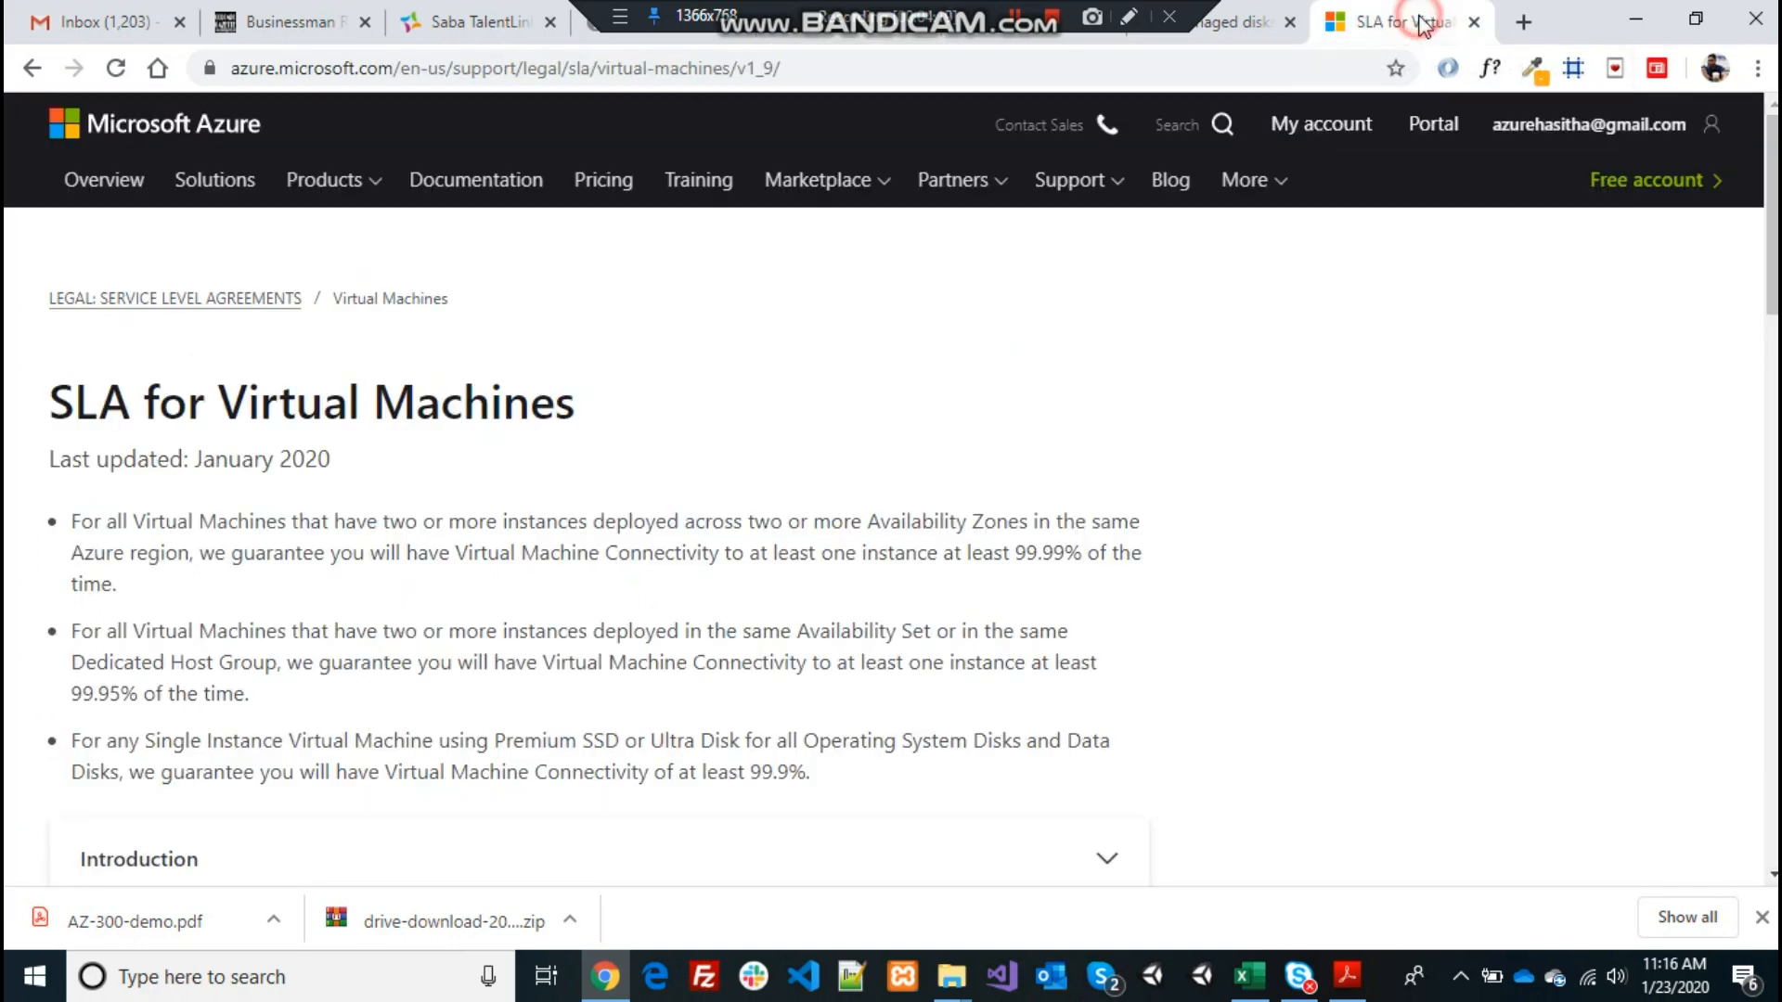
{"action": "left_click", "coordinate": [1038, 61]}
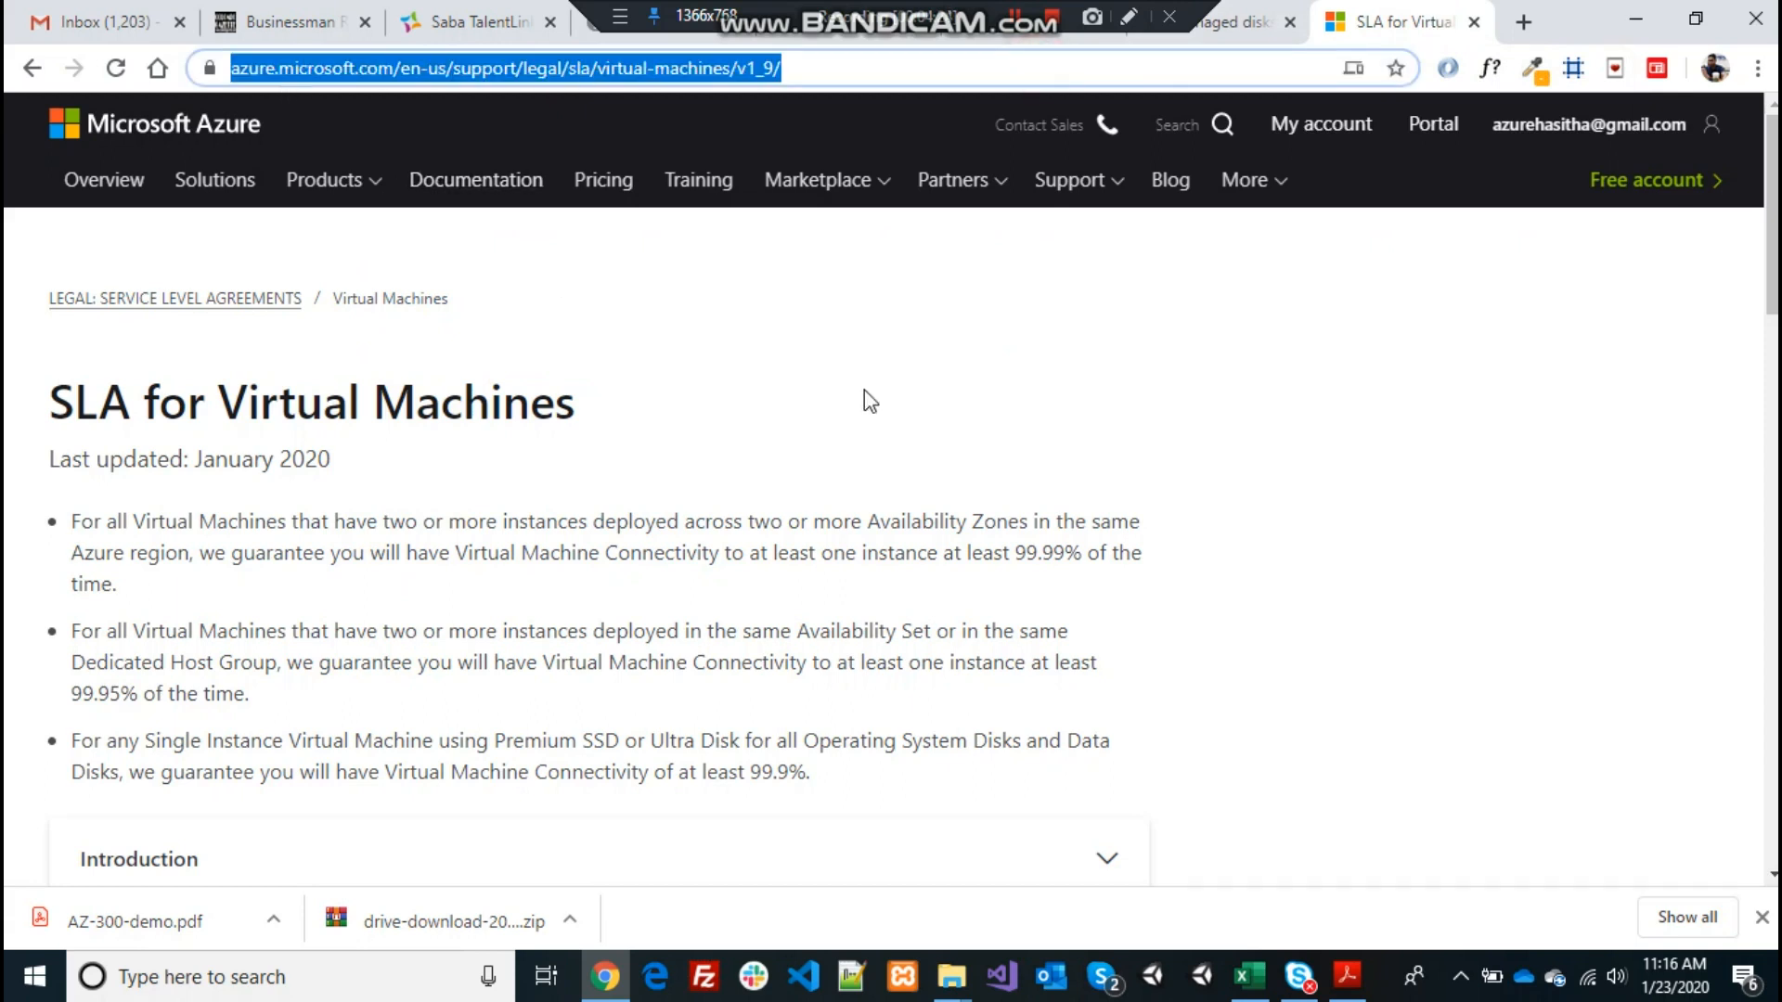
{"action": "left_click", "coordinate": [502, 528]}
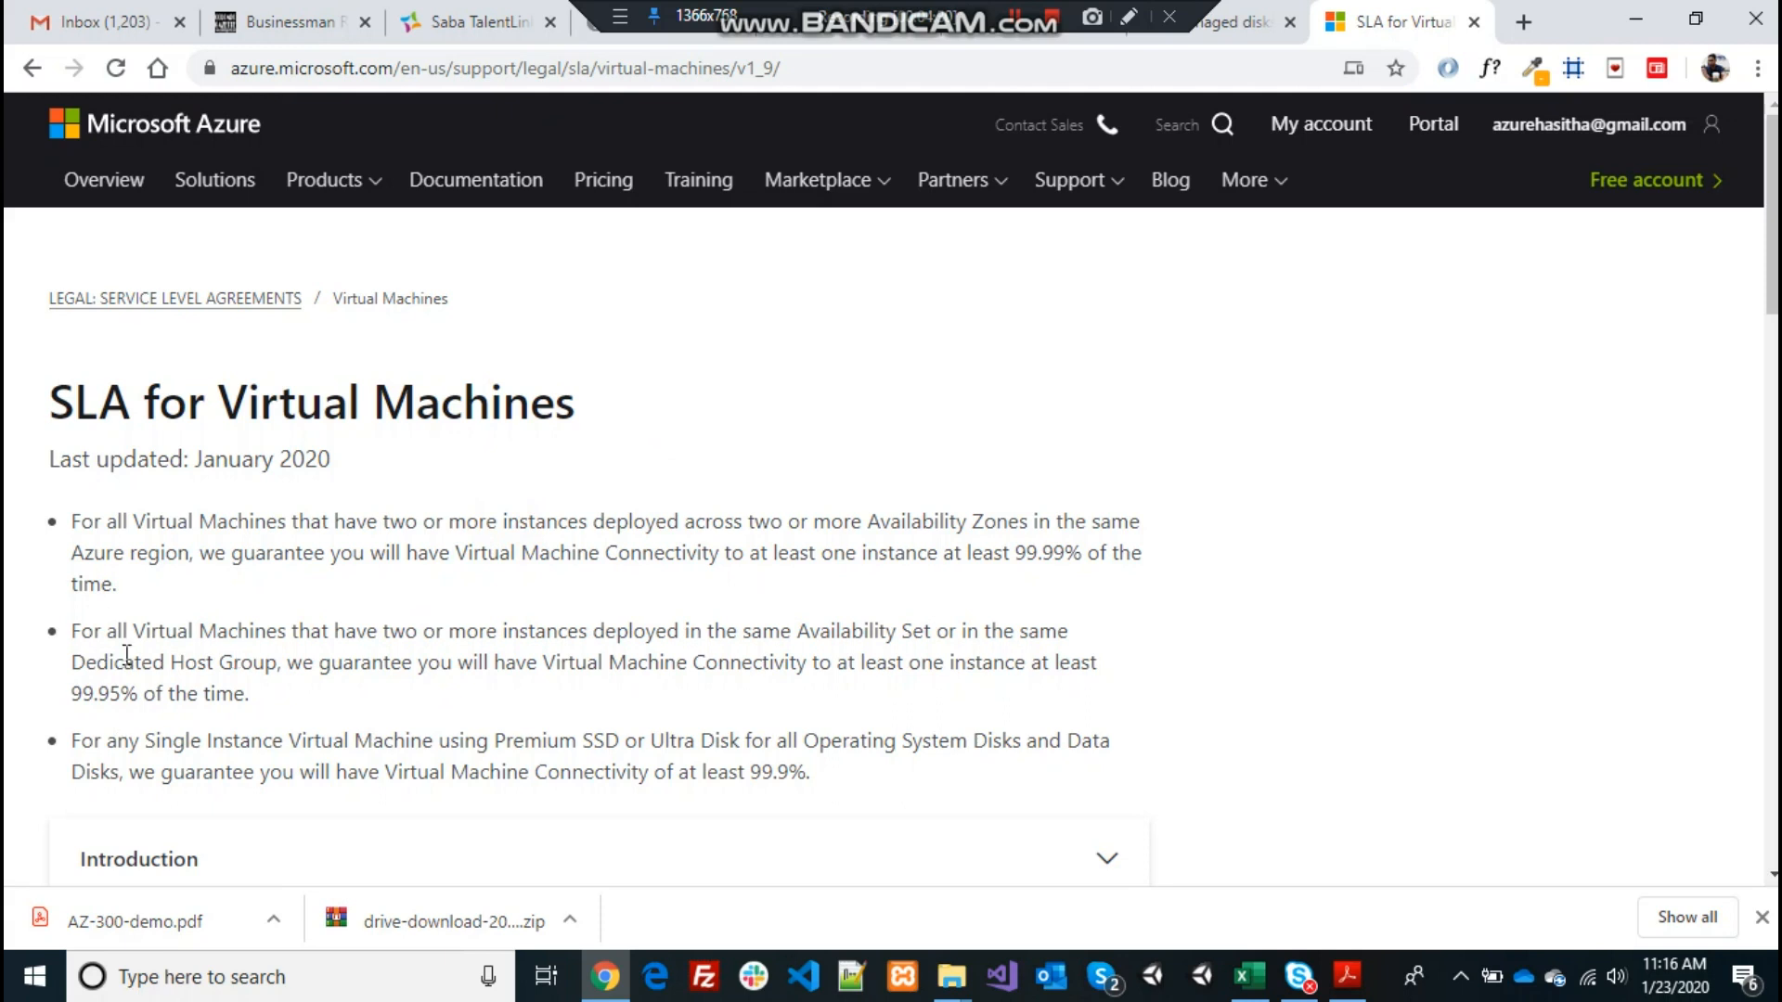
{"action": "left_click_drag", "start_coordinate": [1018, 548], "coordinate": [1082, 550]}
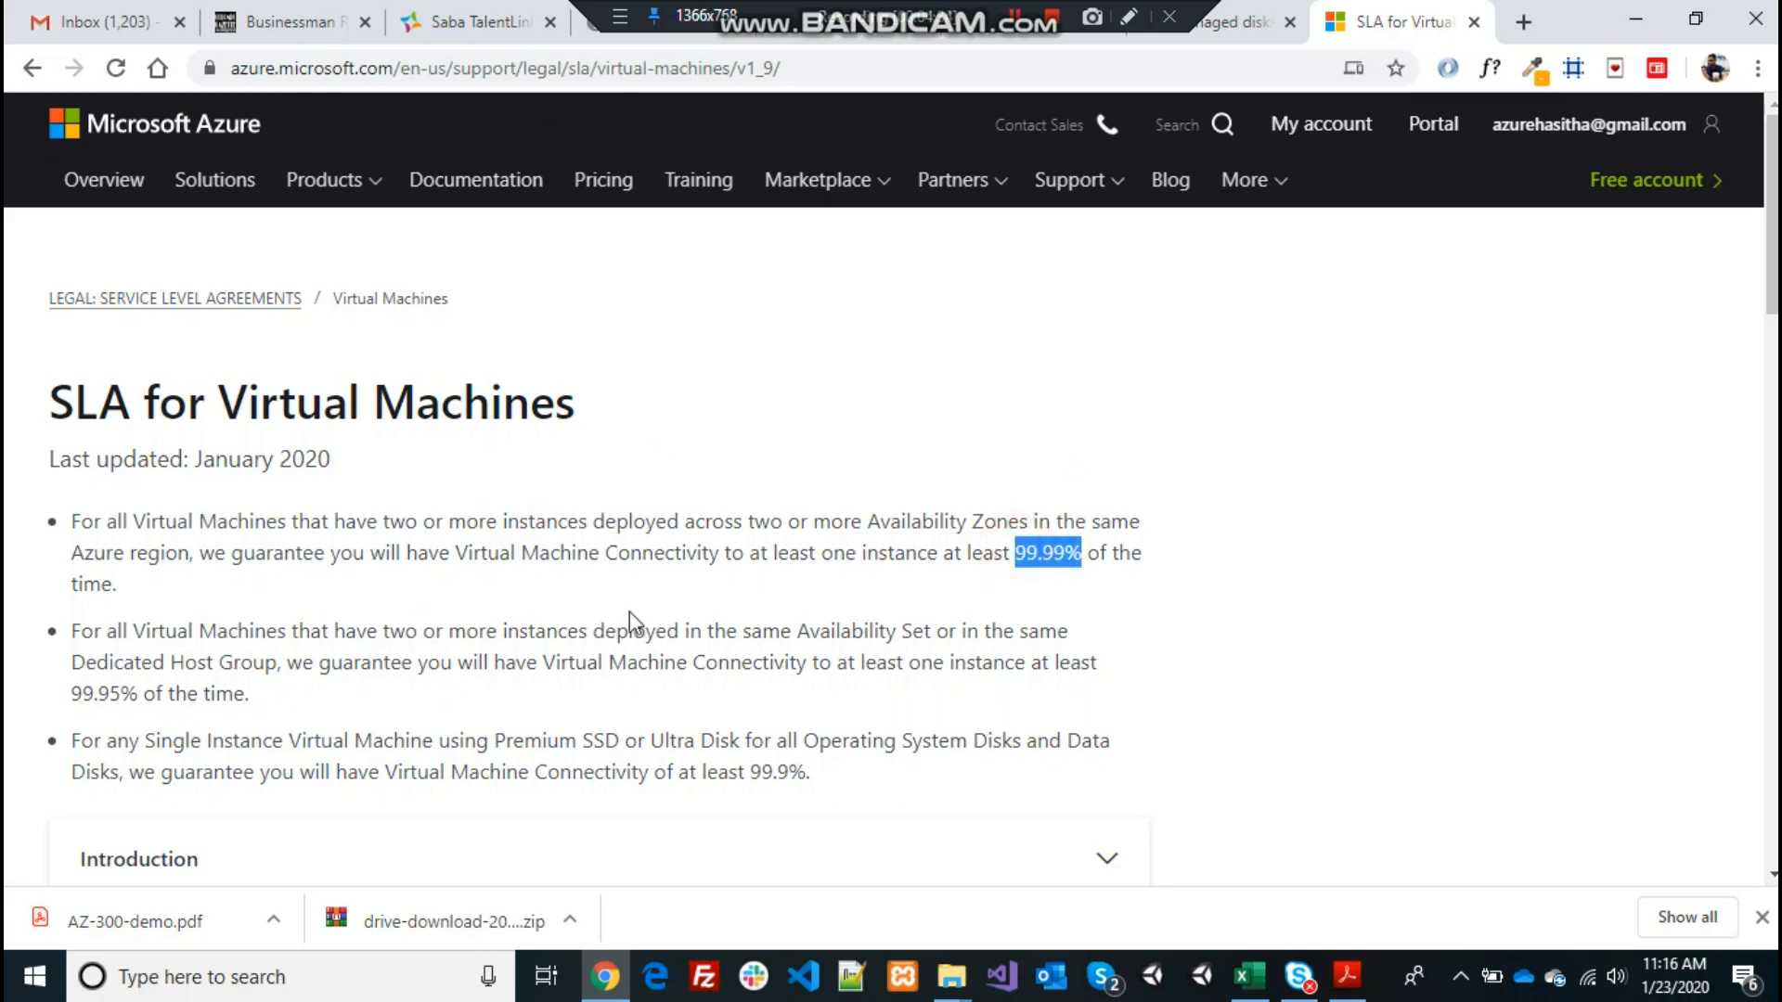
{"action": "left_click", "coordinate": [73, 701]}
{"action": "left_click_drag", "start_coordinate": [73, 701], "coordinate": [128, 694]}
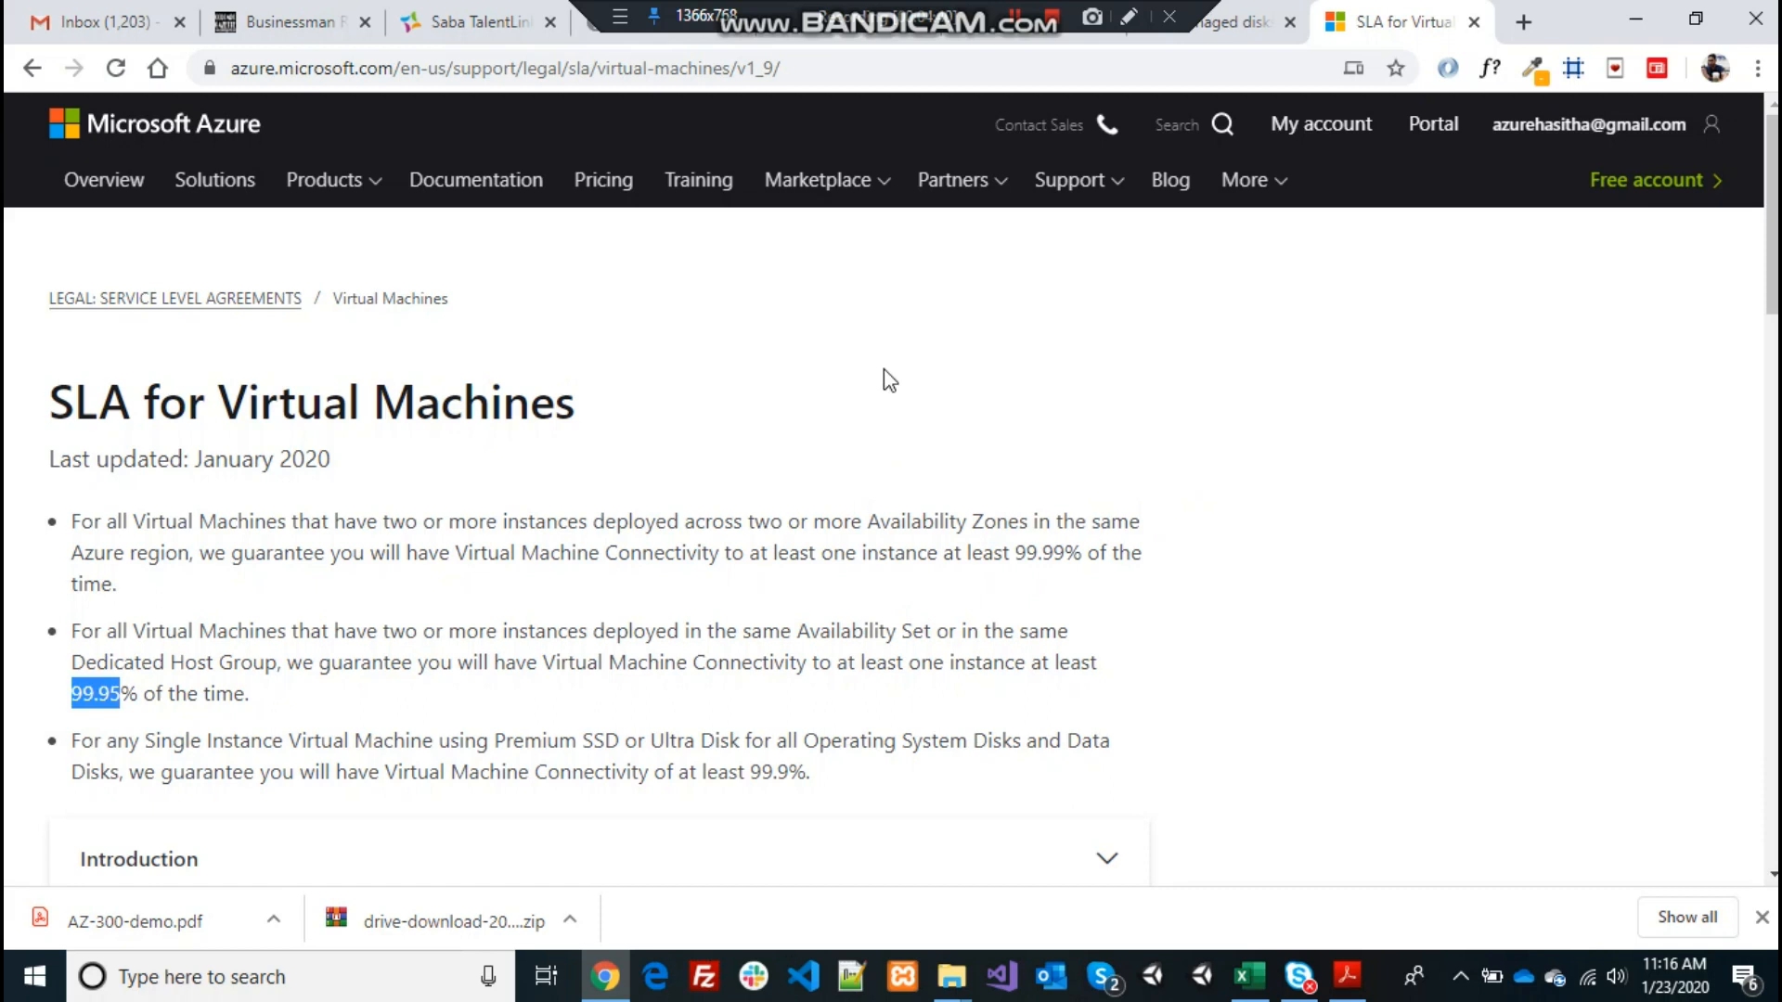
{"action": "left_click", "coordinate": [800, 39]}
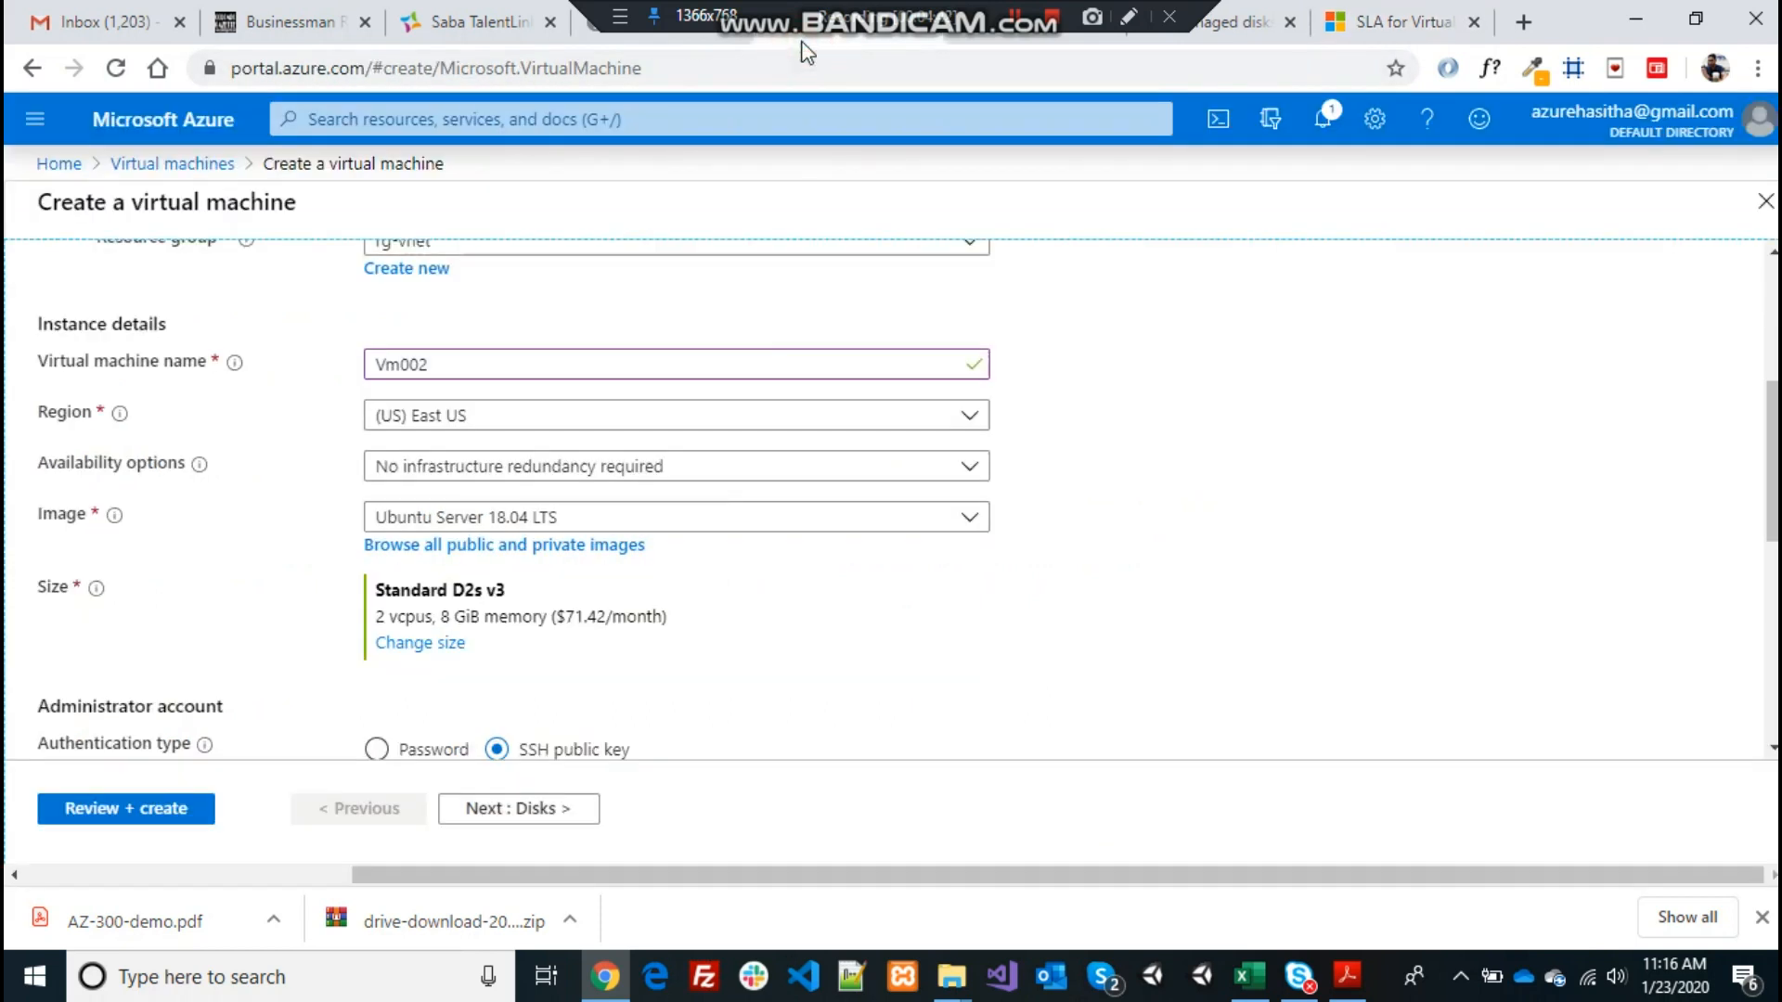
Look over Vm002's Availability options list unchanged, then return to the SLA page
{"action": "left_click", "coordinate": [969, 467]}
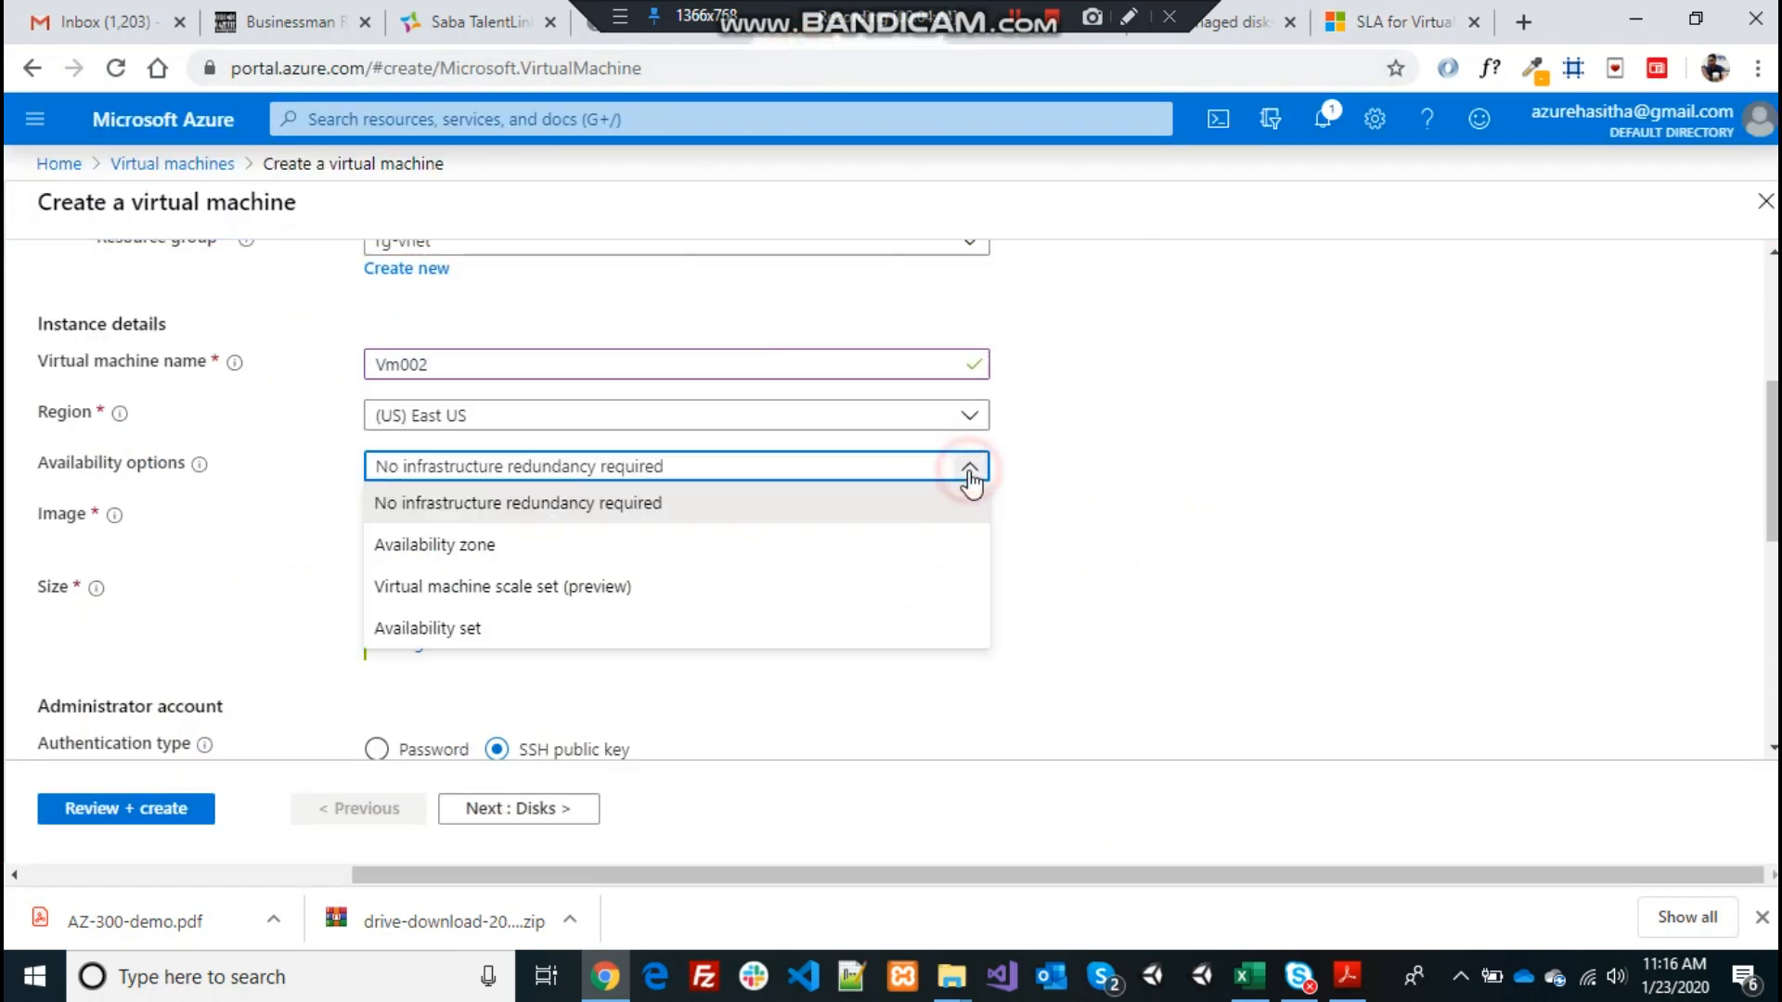
{"action": "left_click", "coordinate": [1190, 456]}
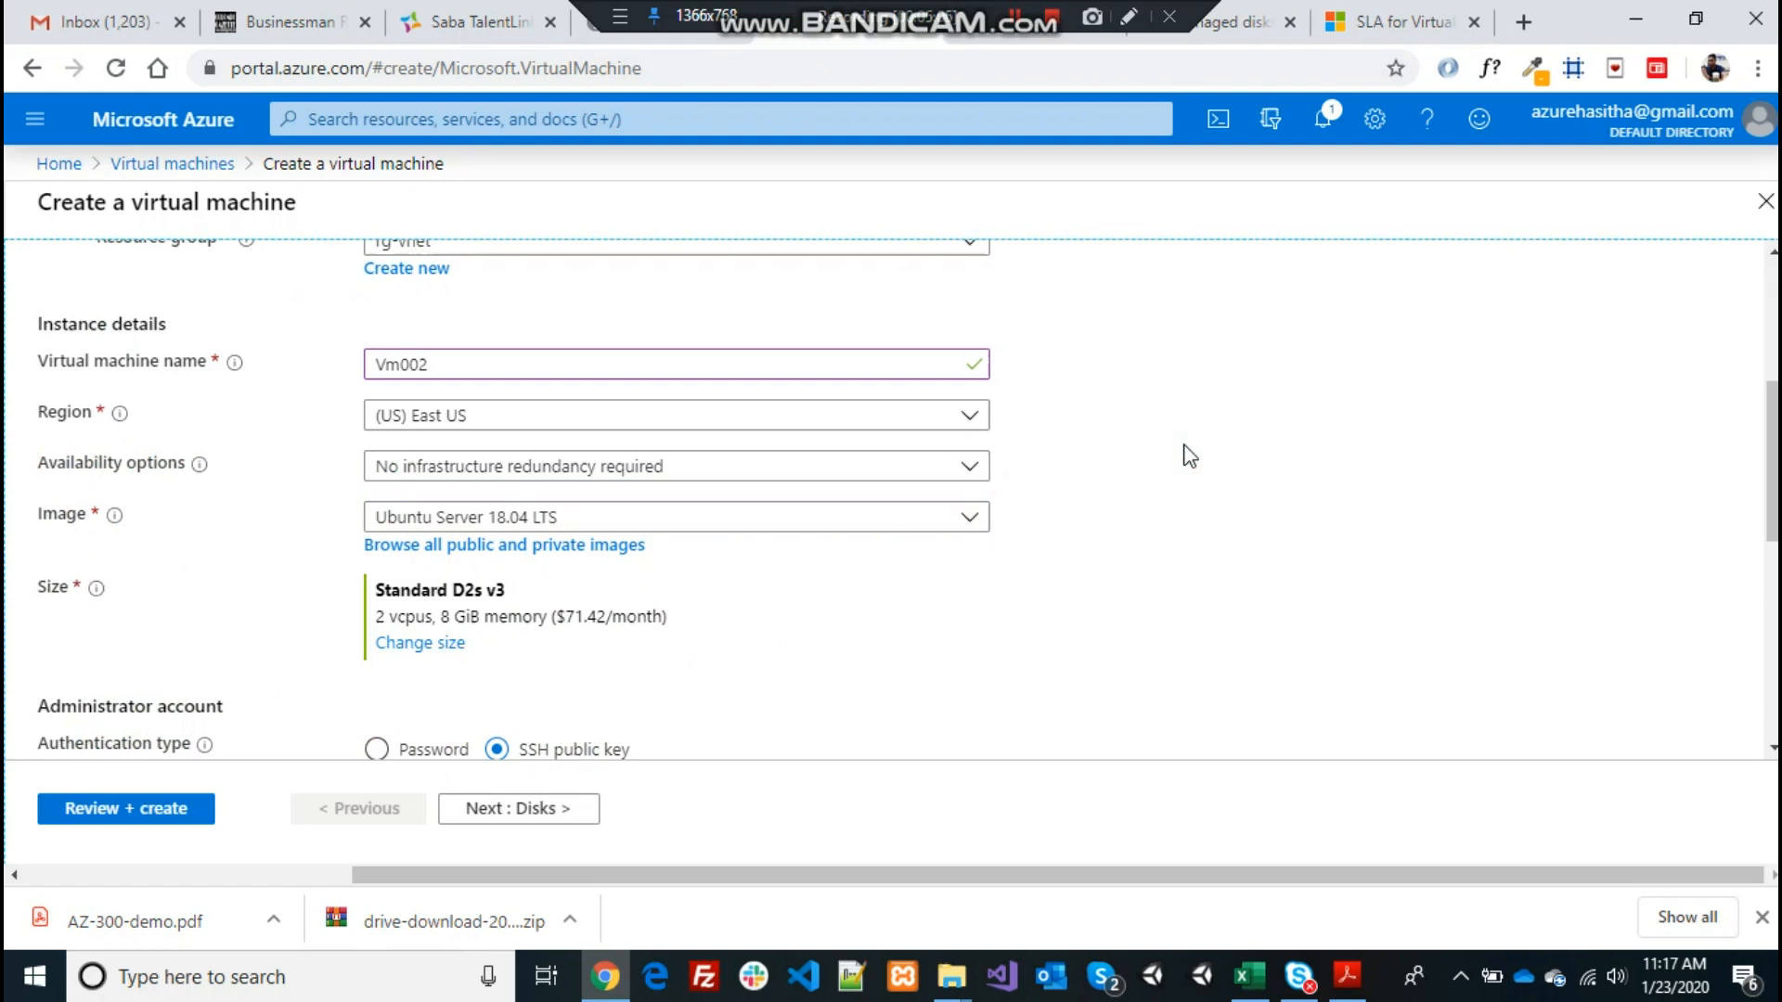
{"action": "left_click", "coordinate": [1374, 24]}
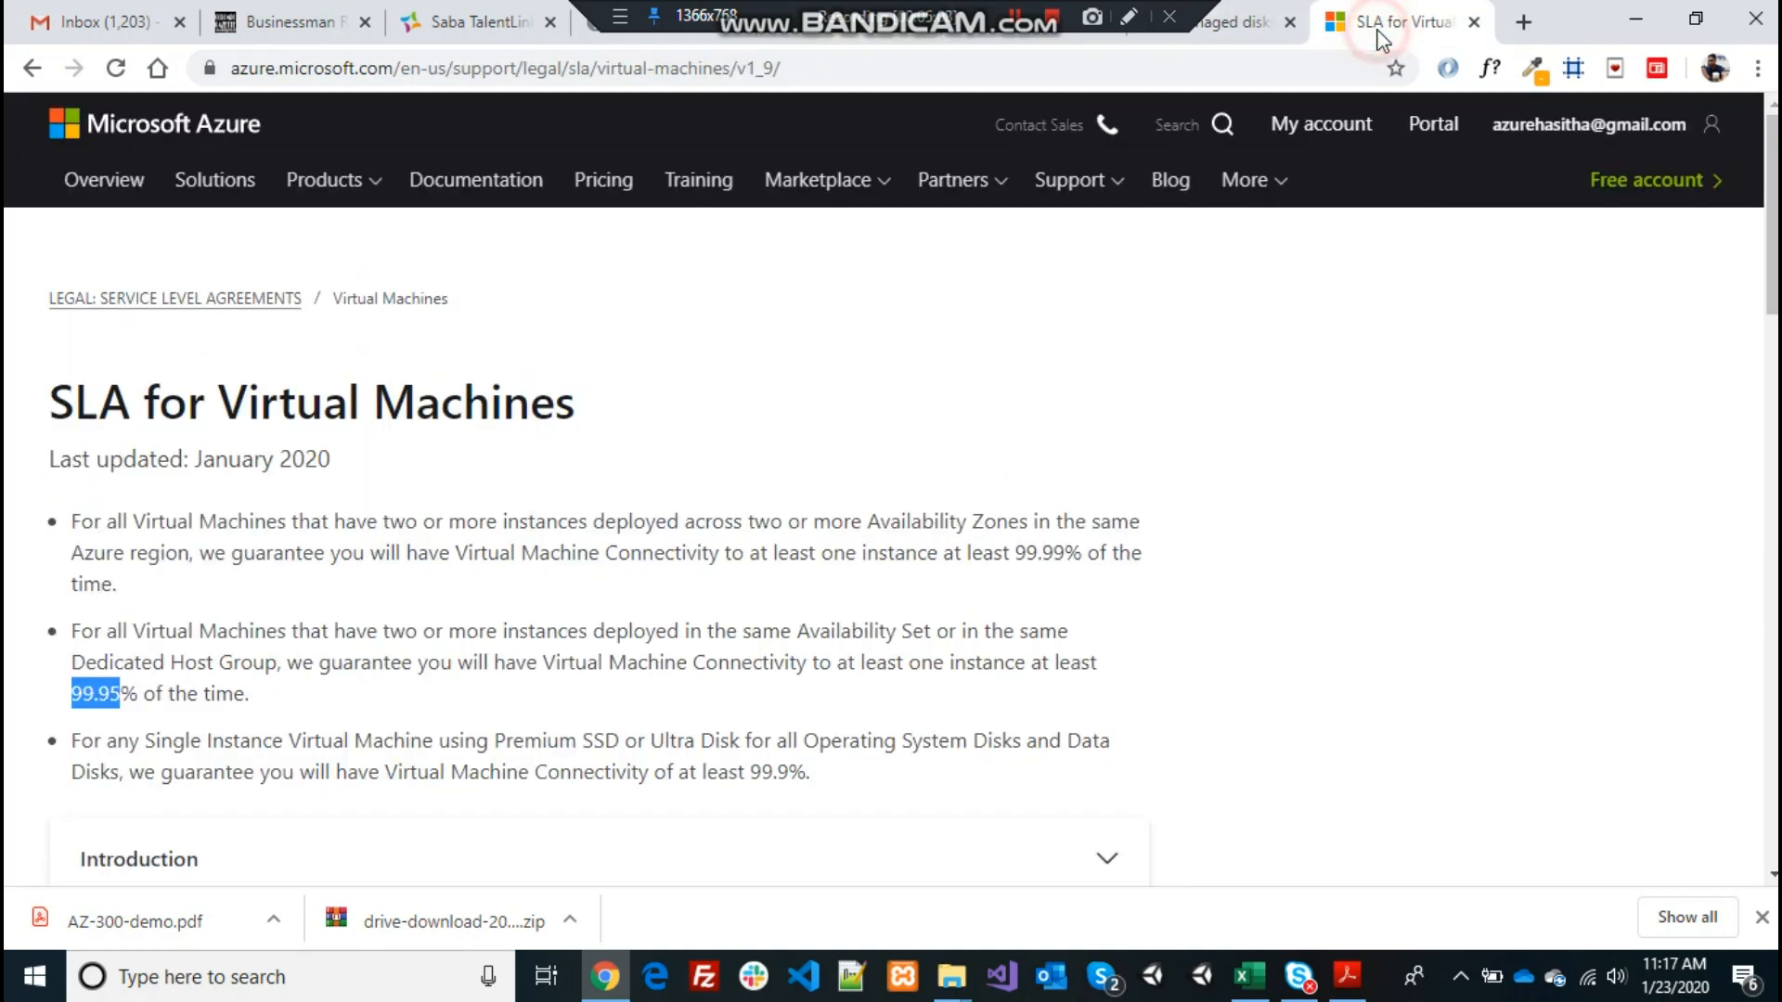
Deselect the 99.95 highlight on the SLA page and return to the VM form
{"action": "left_click", "coordinate": [1303, 63]}
{"action": "left_click", "coordinate": [1383, 468]}
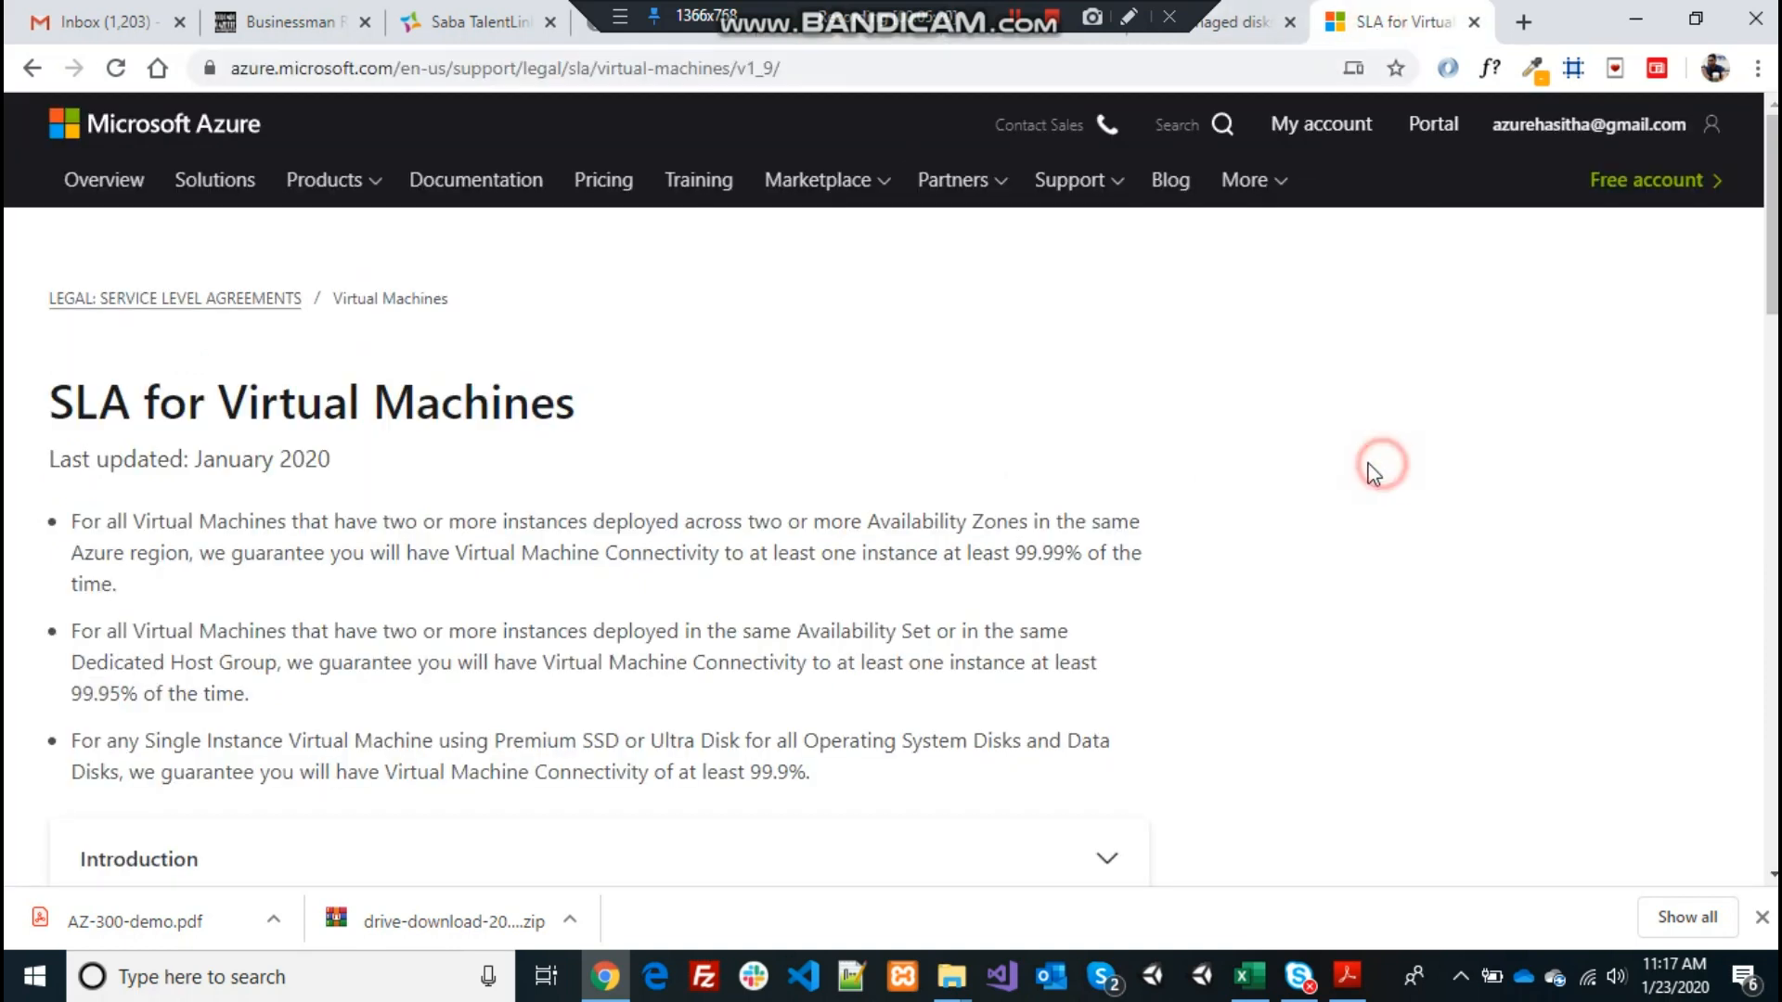
{"action": "left_click", "coordinate": [883, 38]}
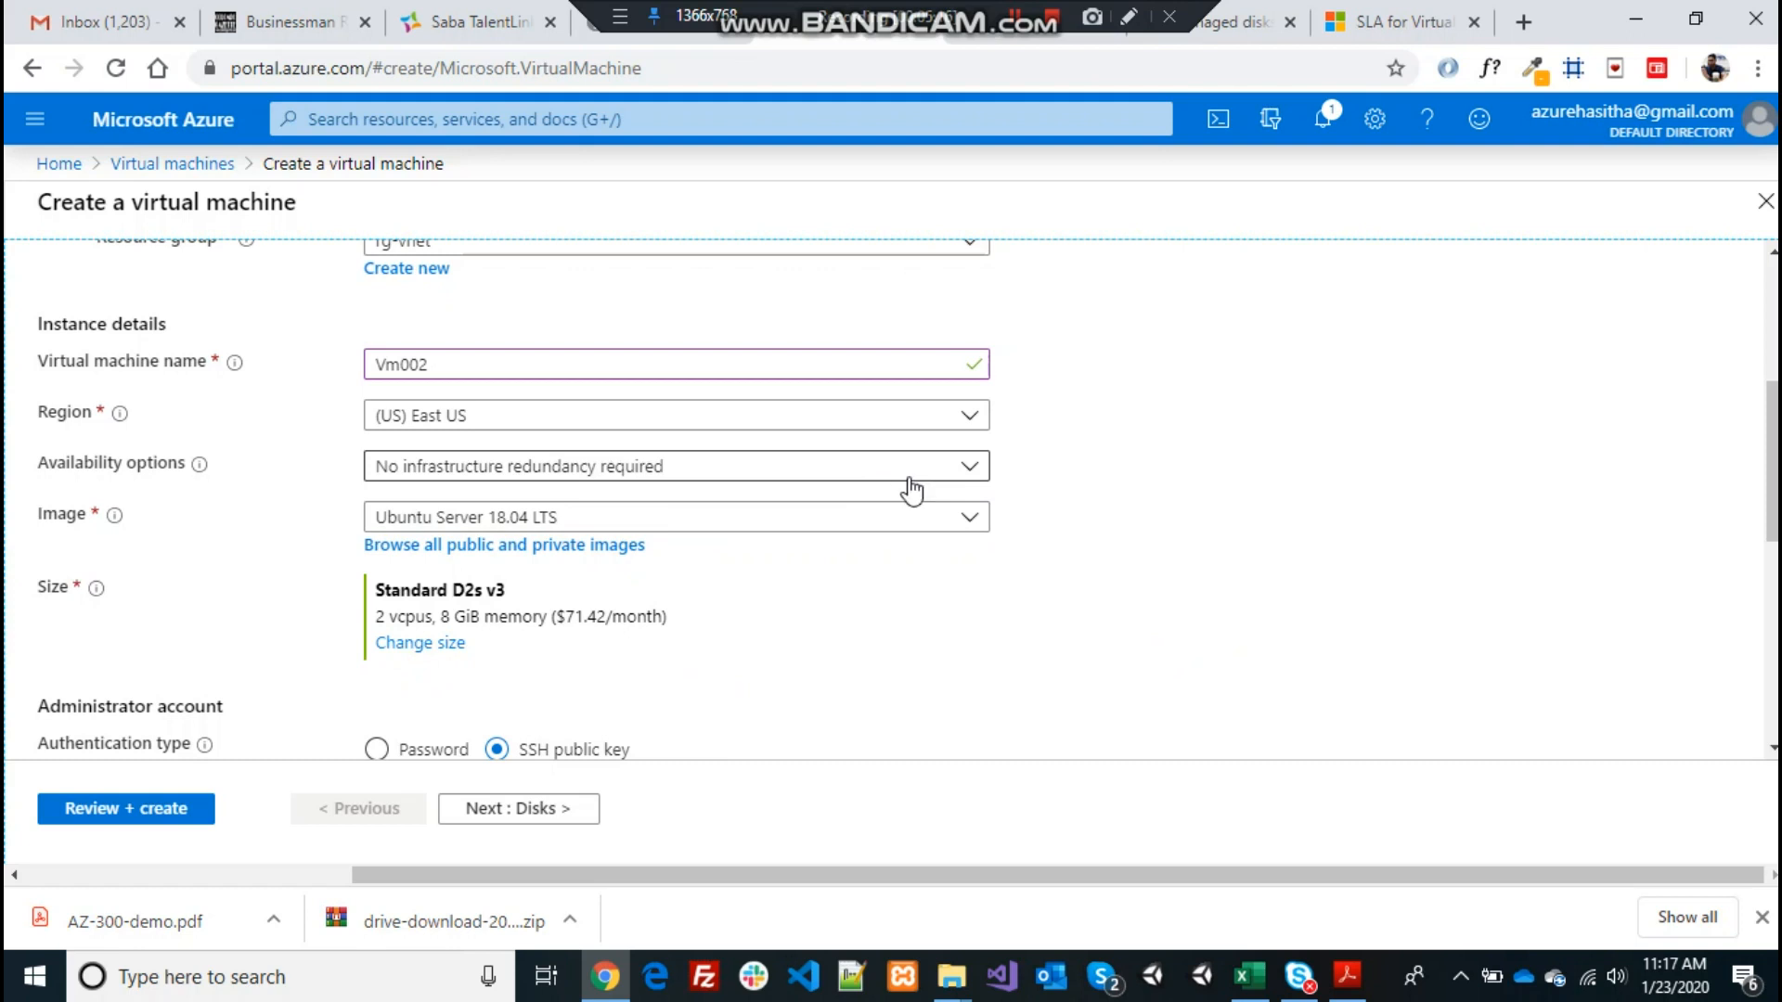
Set Vm002's availability option to Availability zone, using zone 1
{"action": "left_click", "coordinate": [965, 474]}
{"action": "left_click", "coordinate": [965, 466]}
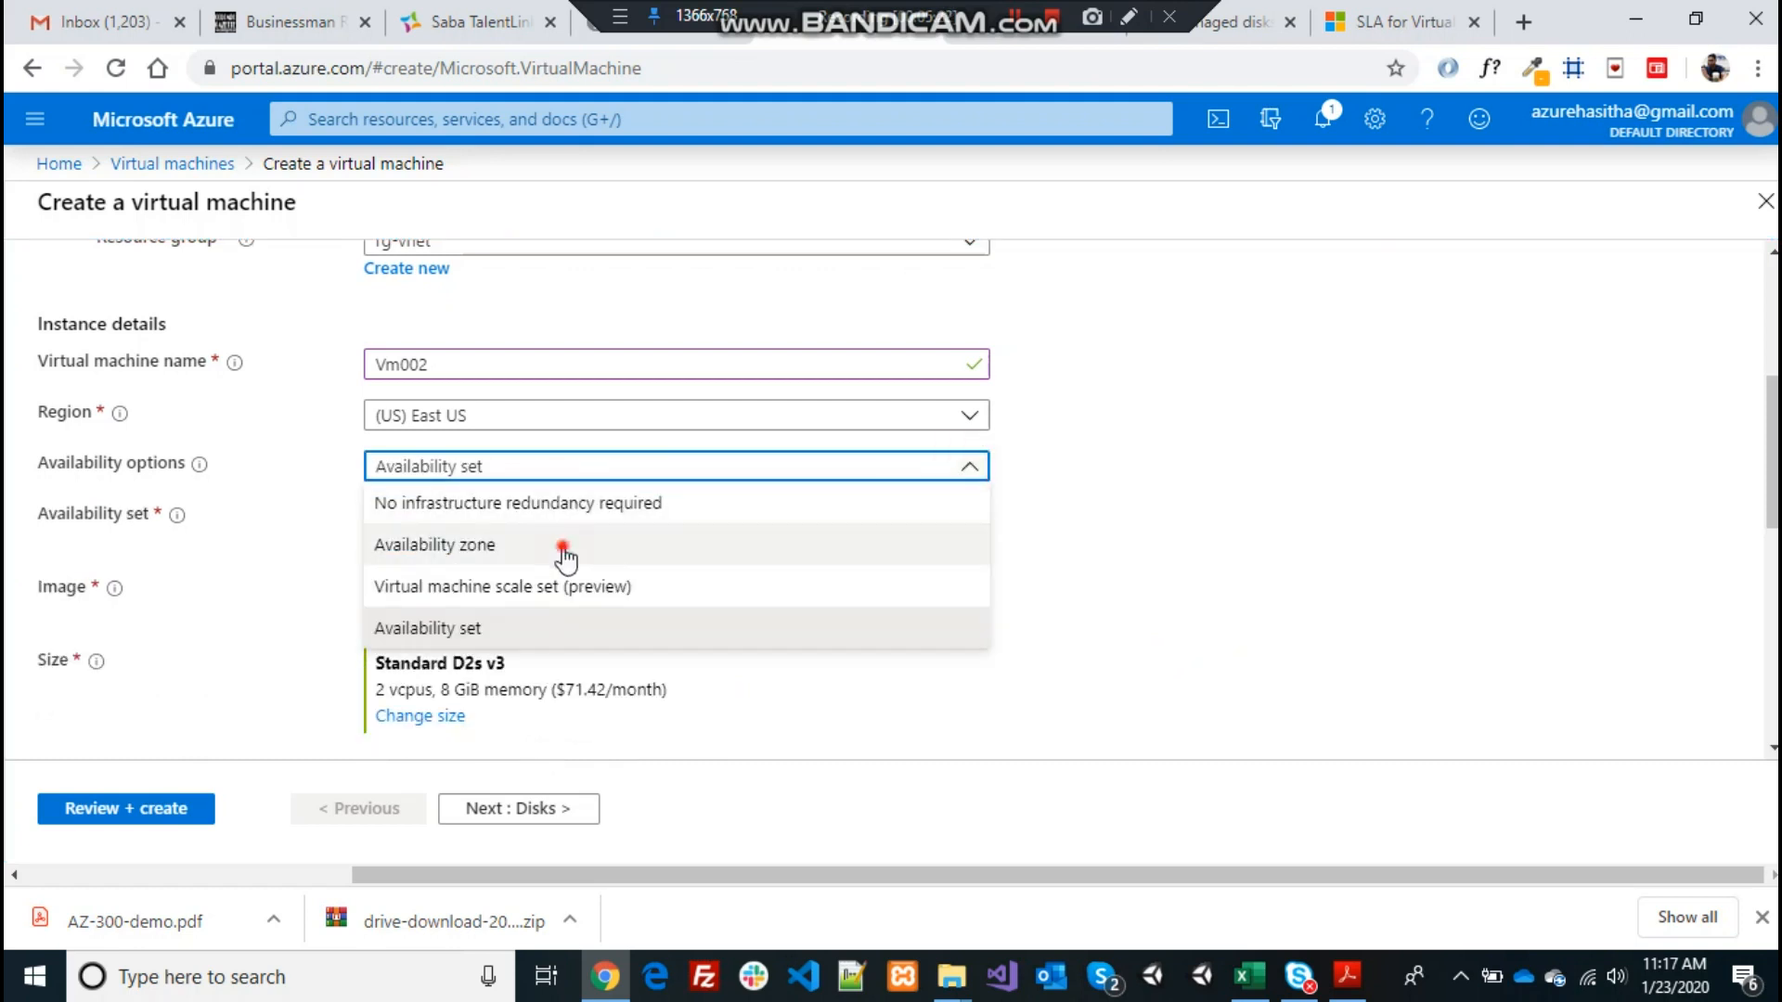
{"action": "left_click", "coordinate": [564, 547]}
{"action": "left_click", "coordinate": [967, 517]}
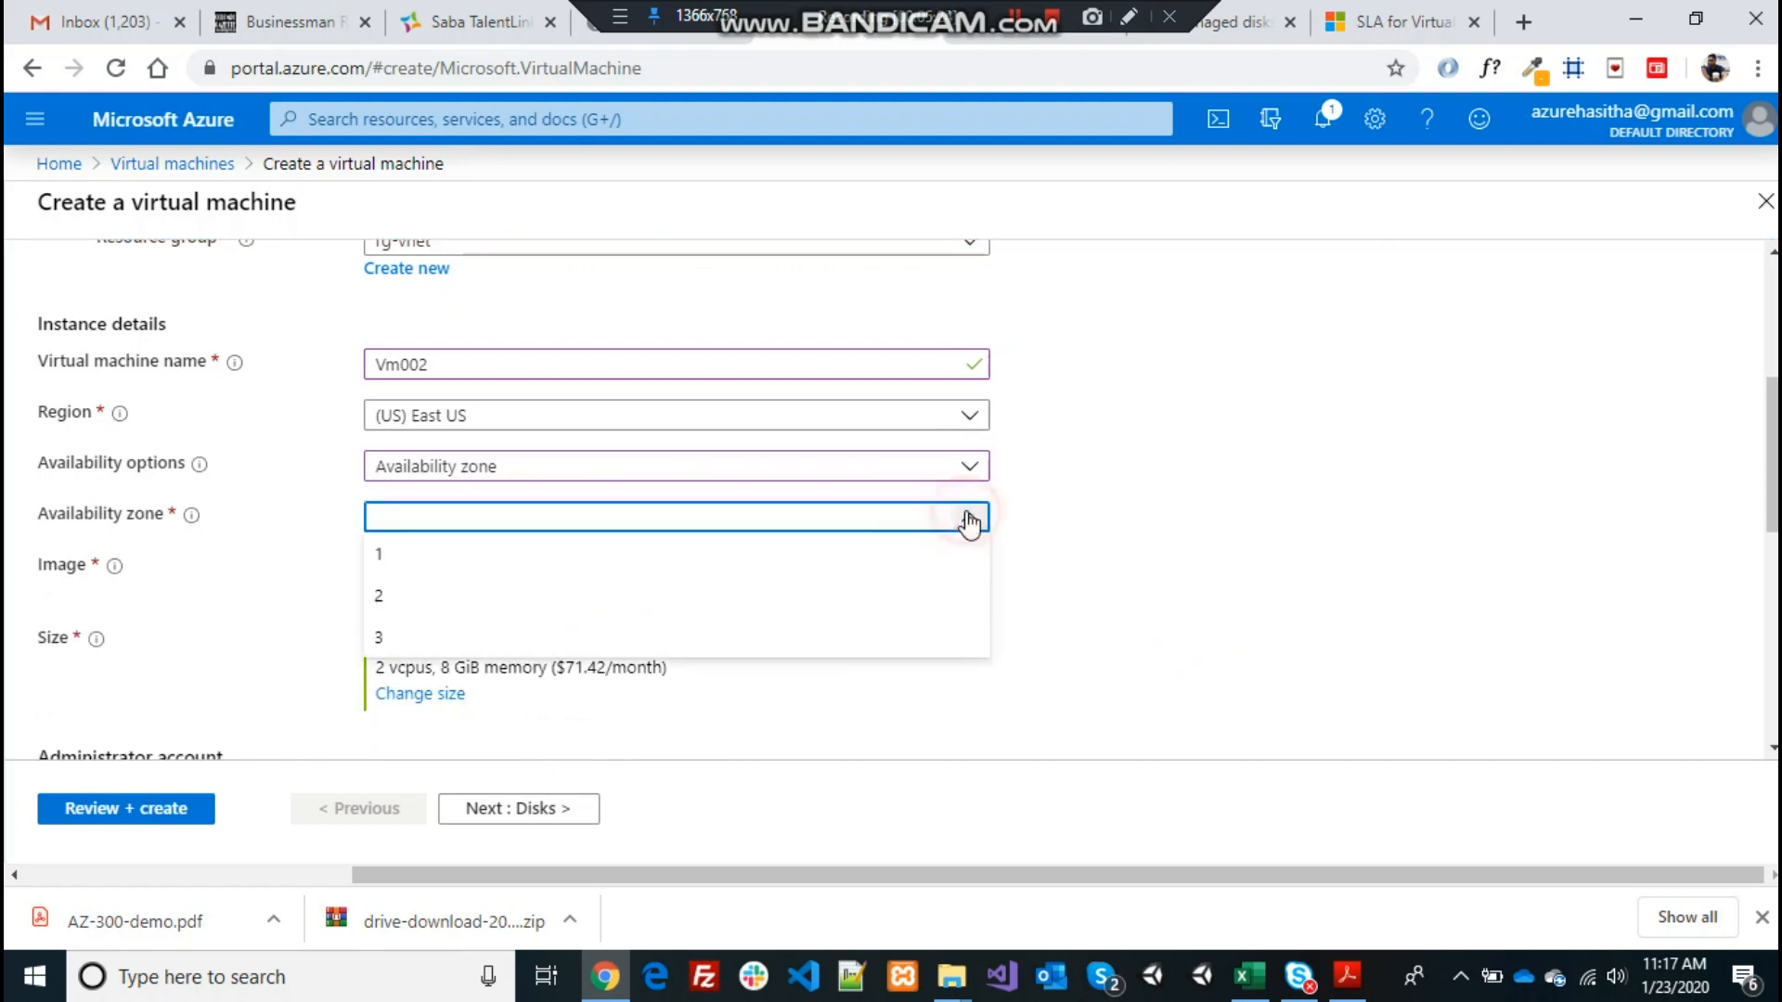
{"action": "left_click", "coordinate": [403, 559]}
{"action": "left_click", "coordinate": [1014, 544]}
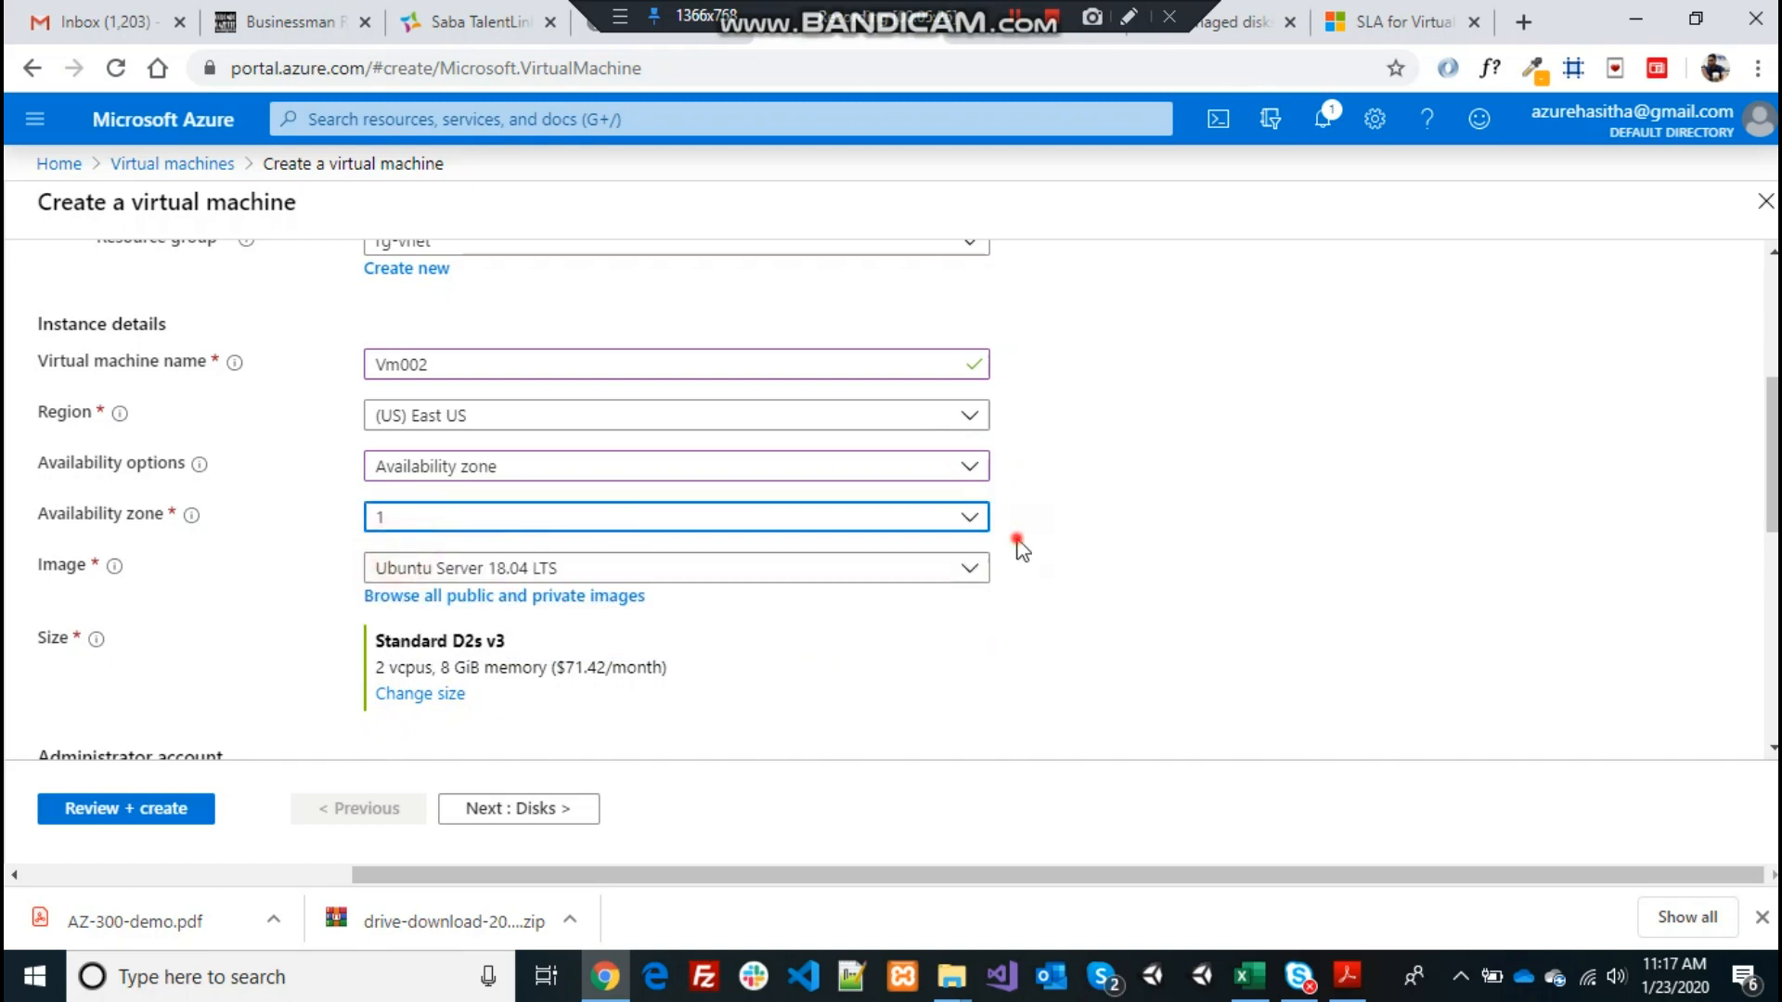
Choose Windows Server 2016 Datacenter as the VM image
{"action": "left_click", "coordinate": [970, 569]}
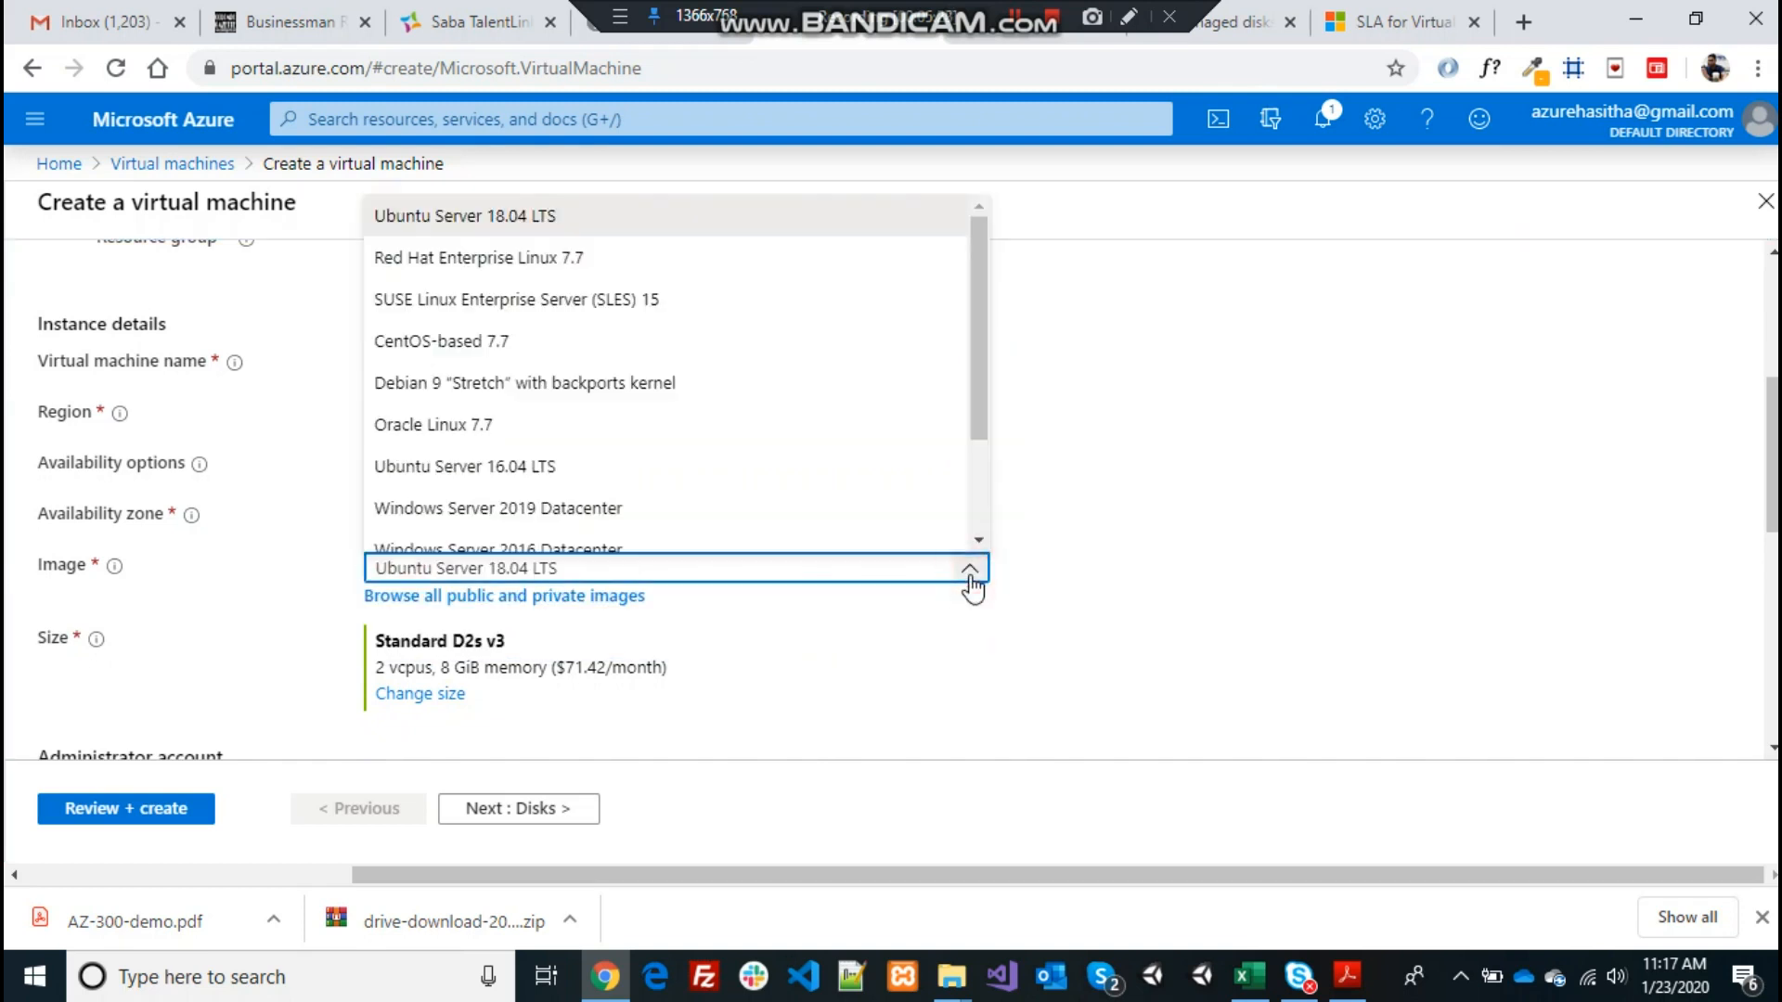
{"action": "left_click_drag", "start_coordinate": [976, 308], "coordinate": [982, 427]}
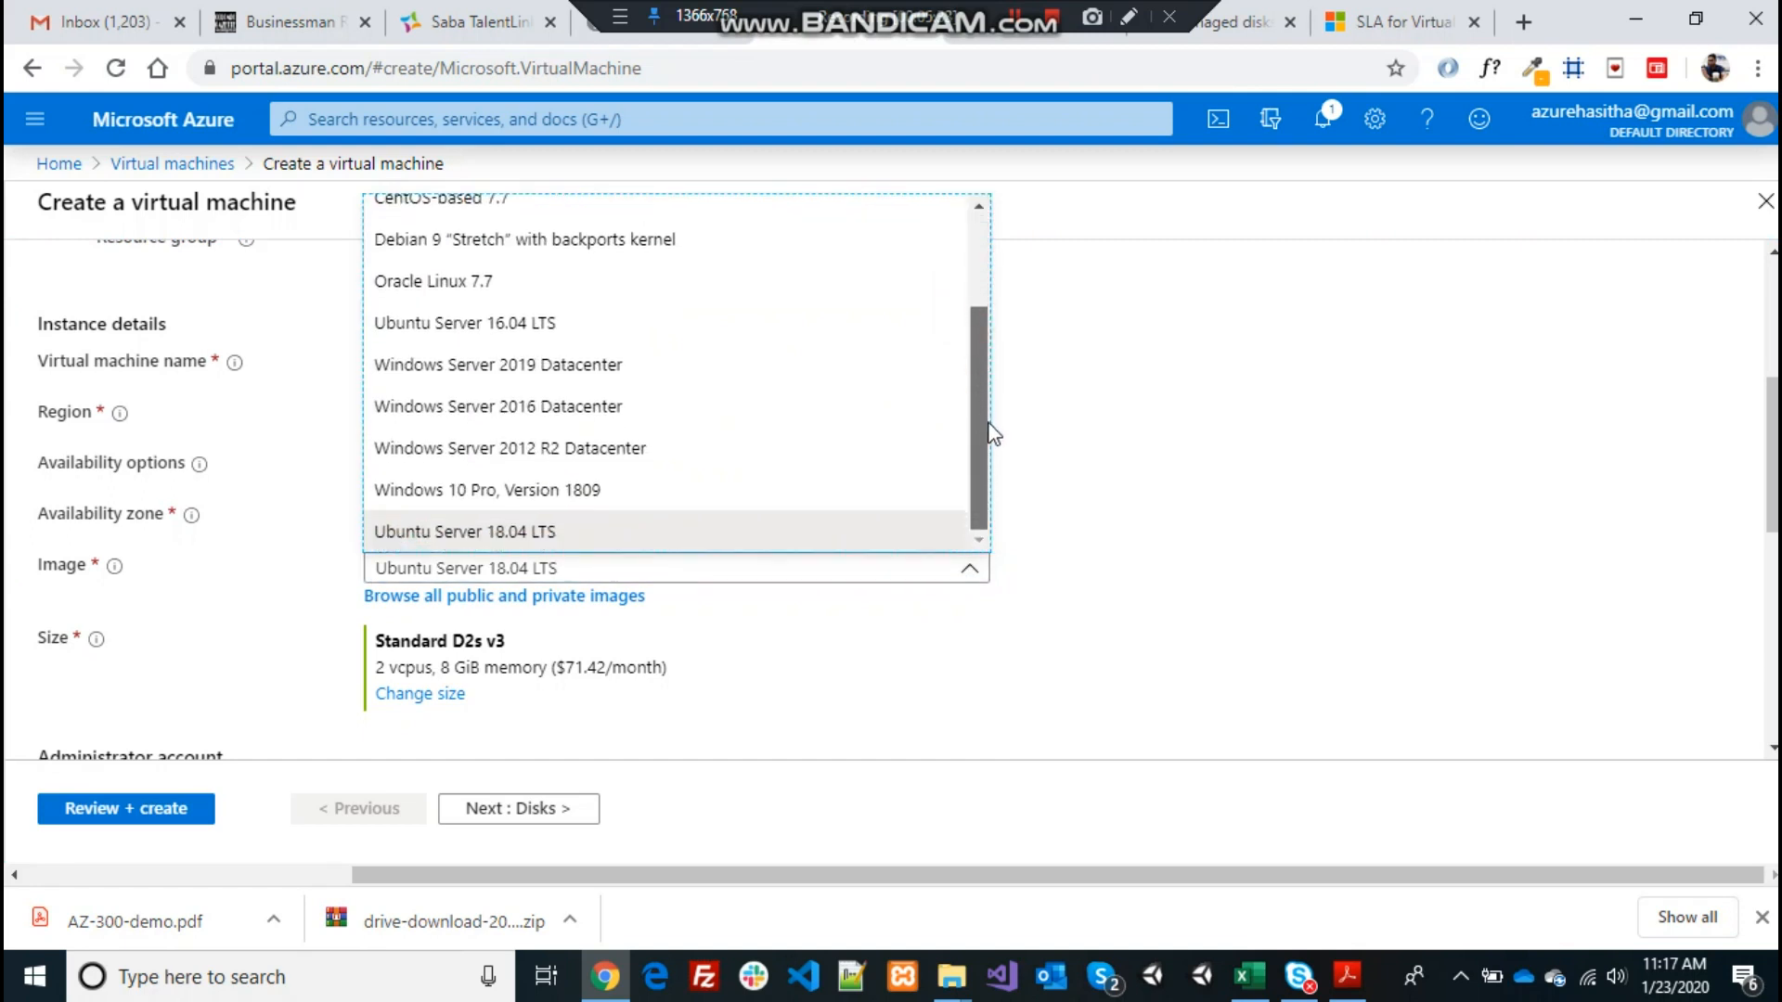
{"action": "left_click", "coordinate": [570, 420]}
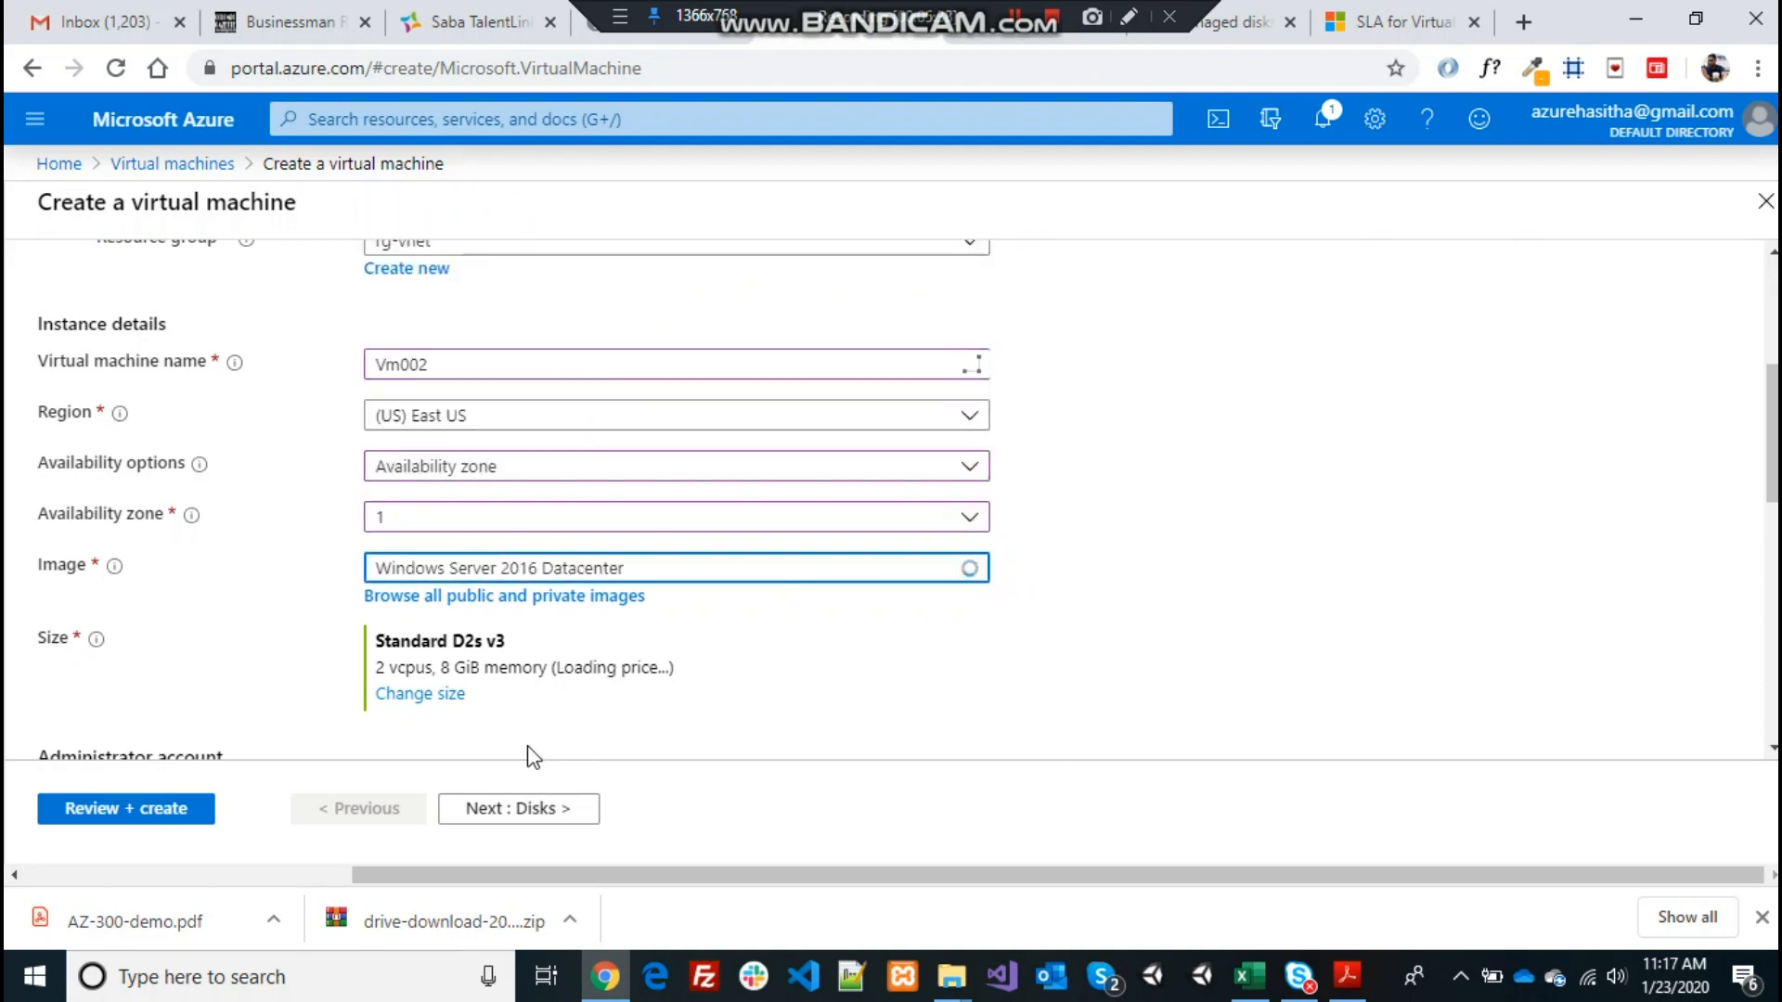
{"action": "left_click", "coordinate": [417, 695]}
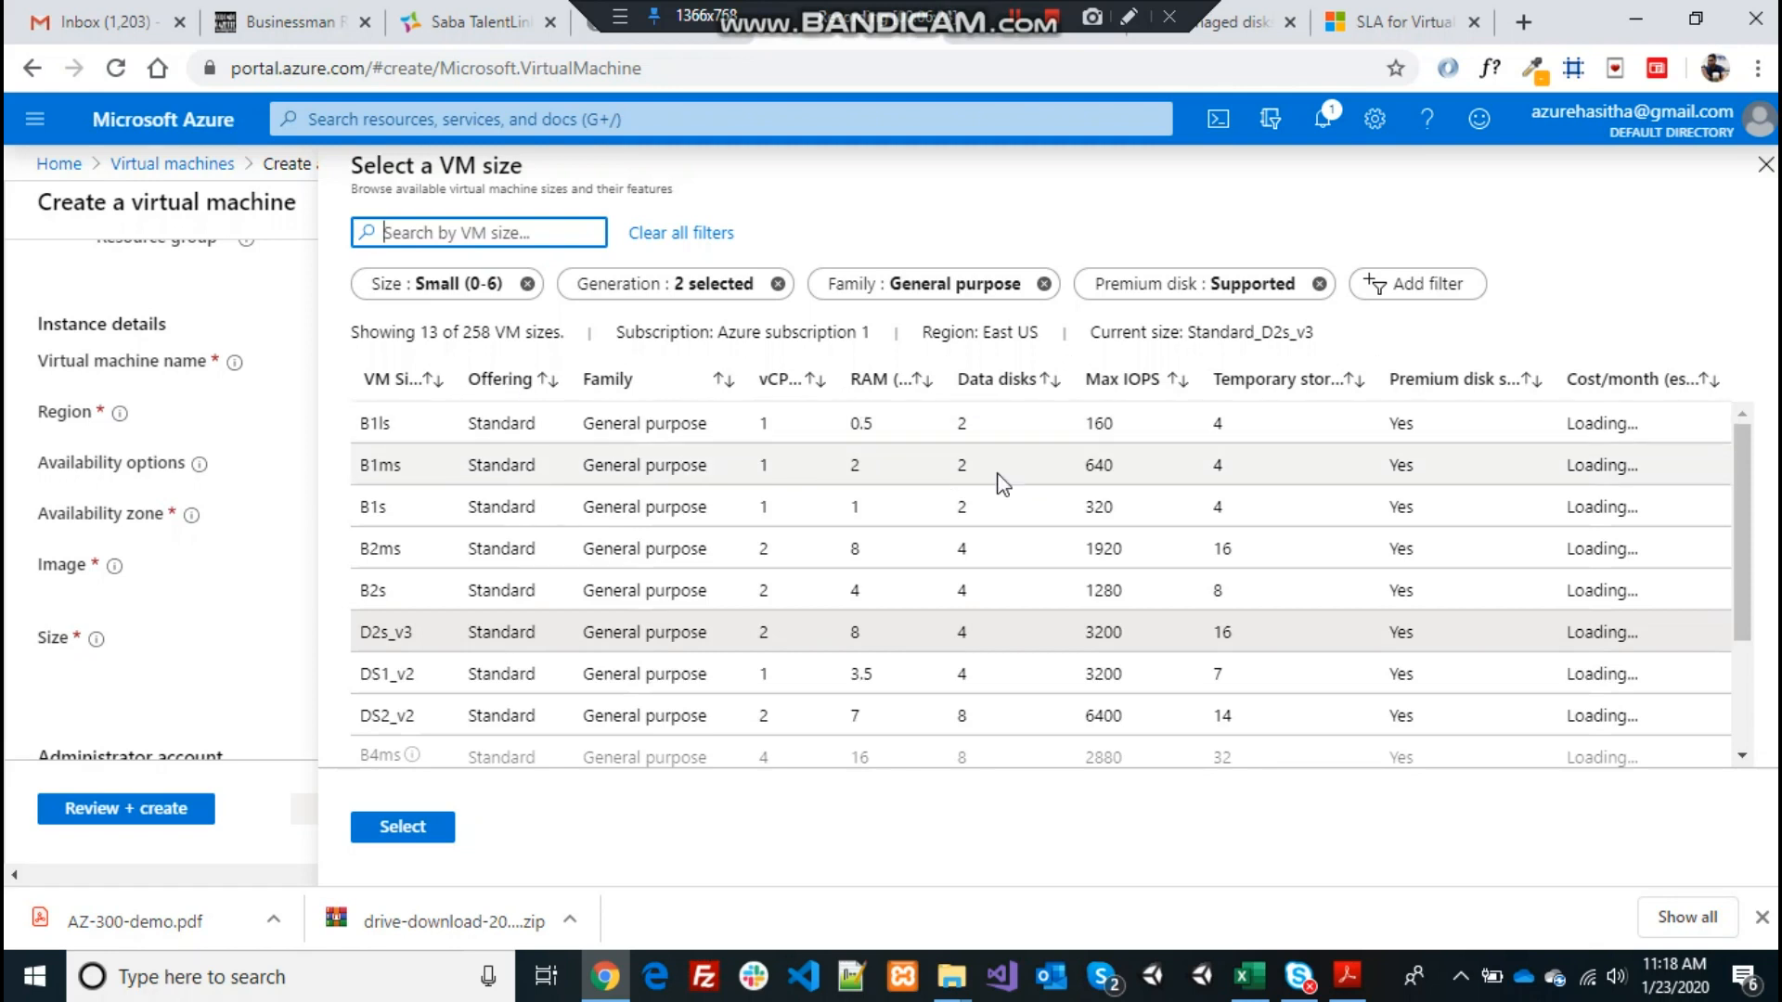
Select the B1ls size (1 vCPU, 0.5 GiB, $7.29/month) for Vm002
{"action": "left_click", "coordinate": [761, 431]}
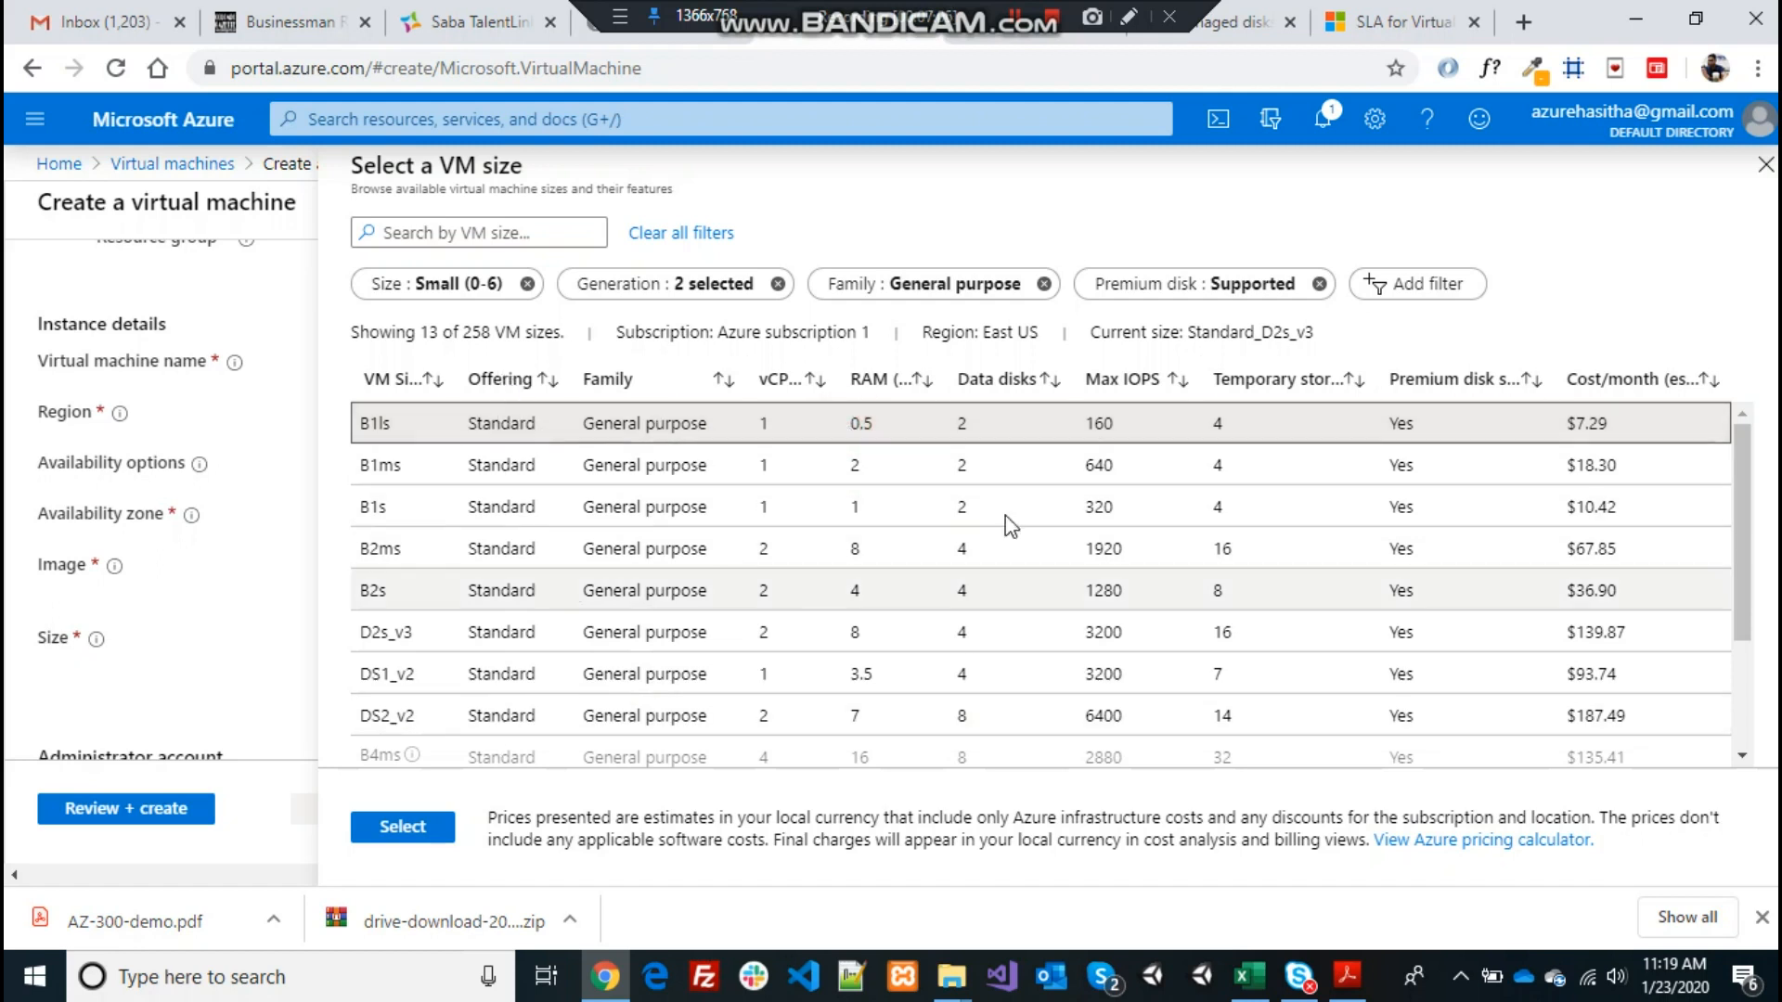
{"action": "double_click", "coordinate": [1570, 420]}
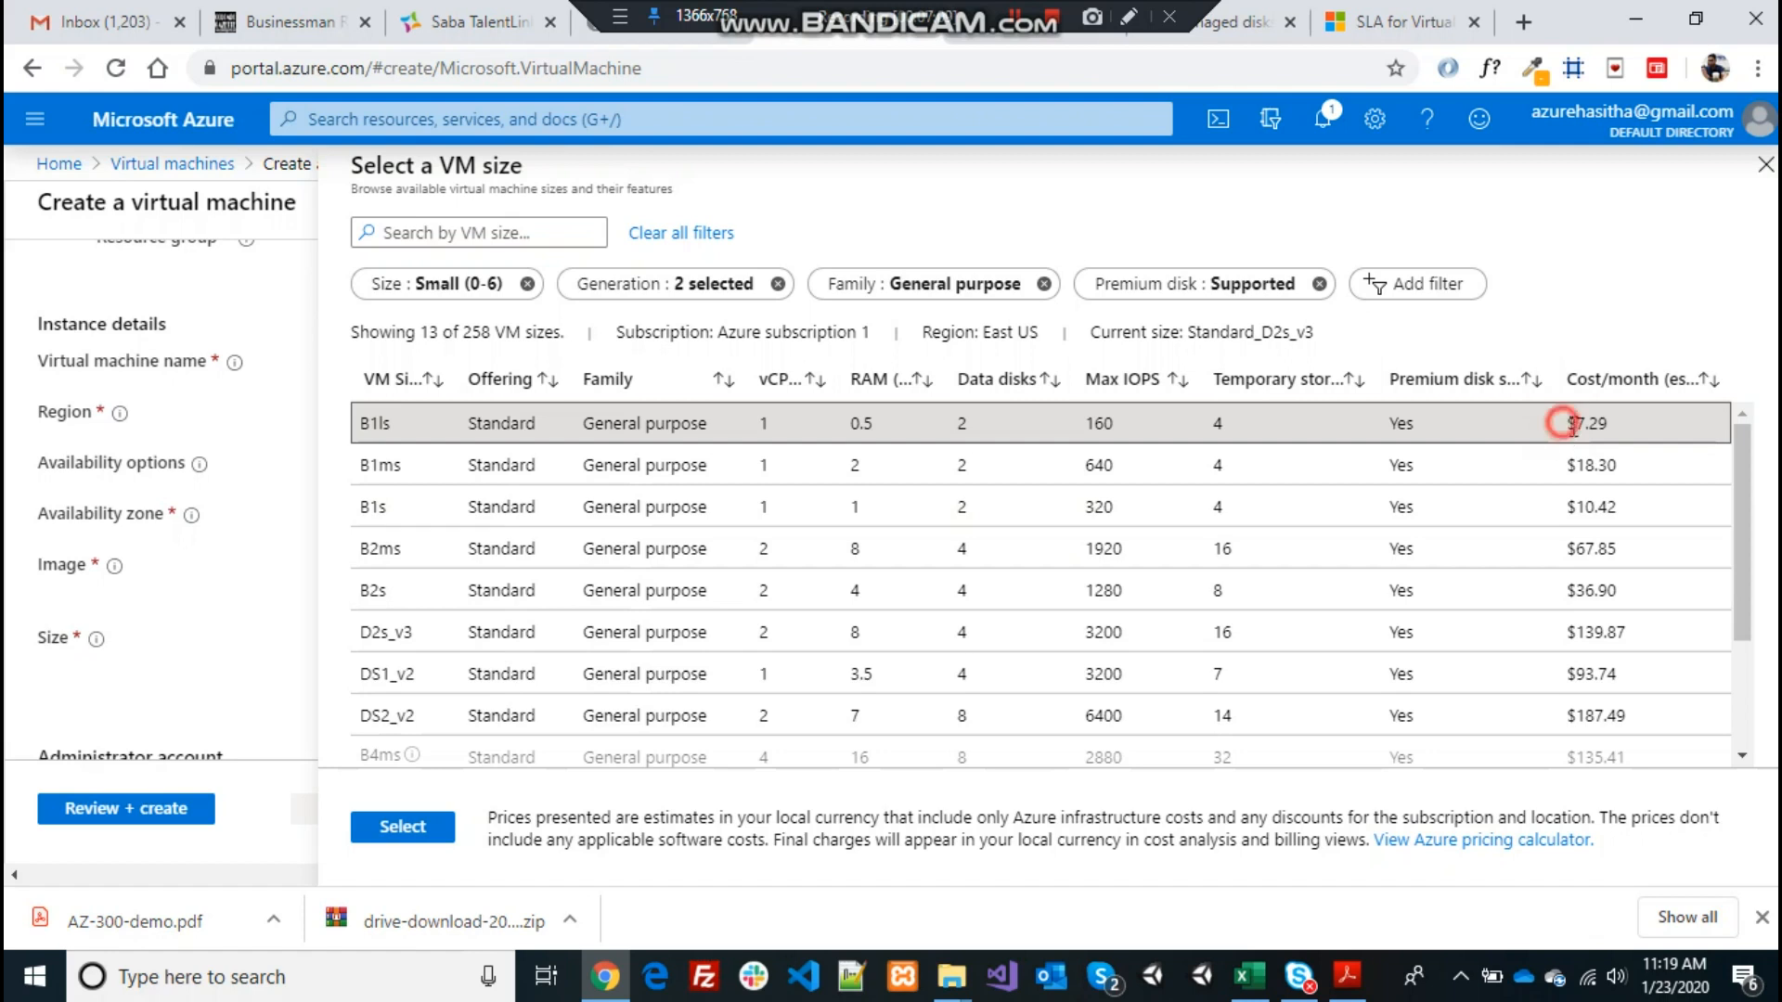
{"action": "left_click", "coordinate": [397, 829]}
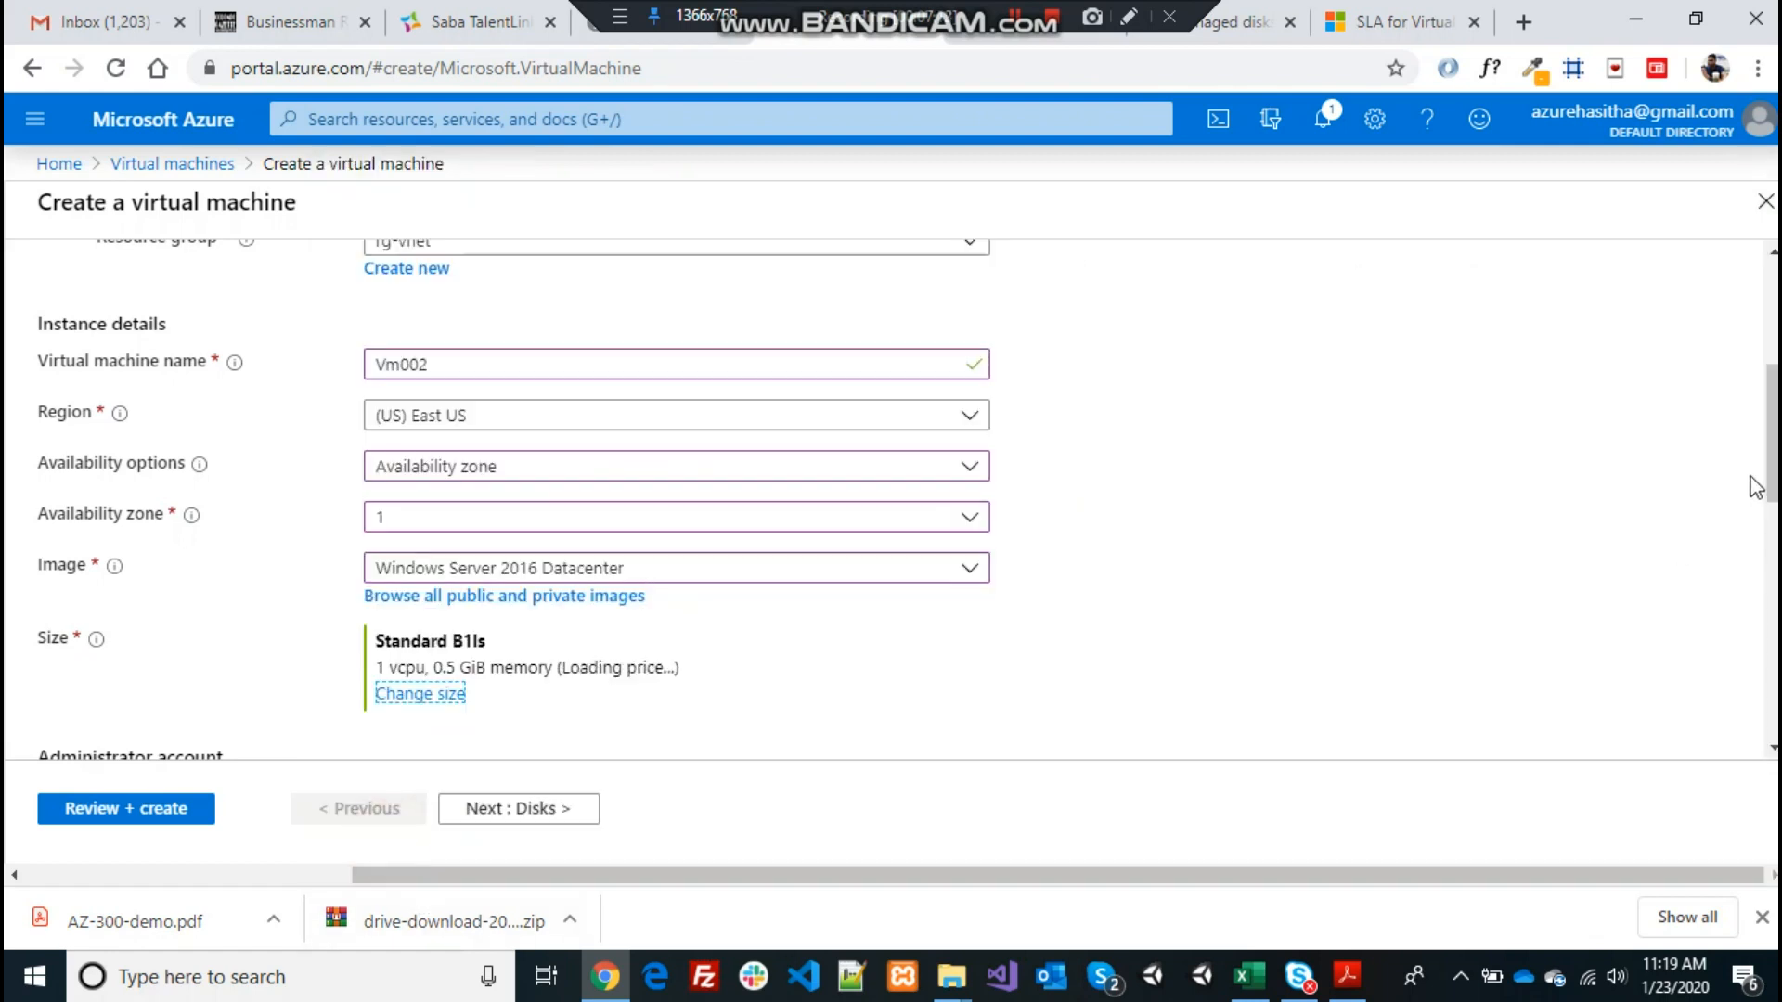
Enter the administrator username, the account password, and a matching password confirmation
{"action": "scroll", "coordinate": [1770, 454], "scroll_direction": "down", "scroll_amount": 5}
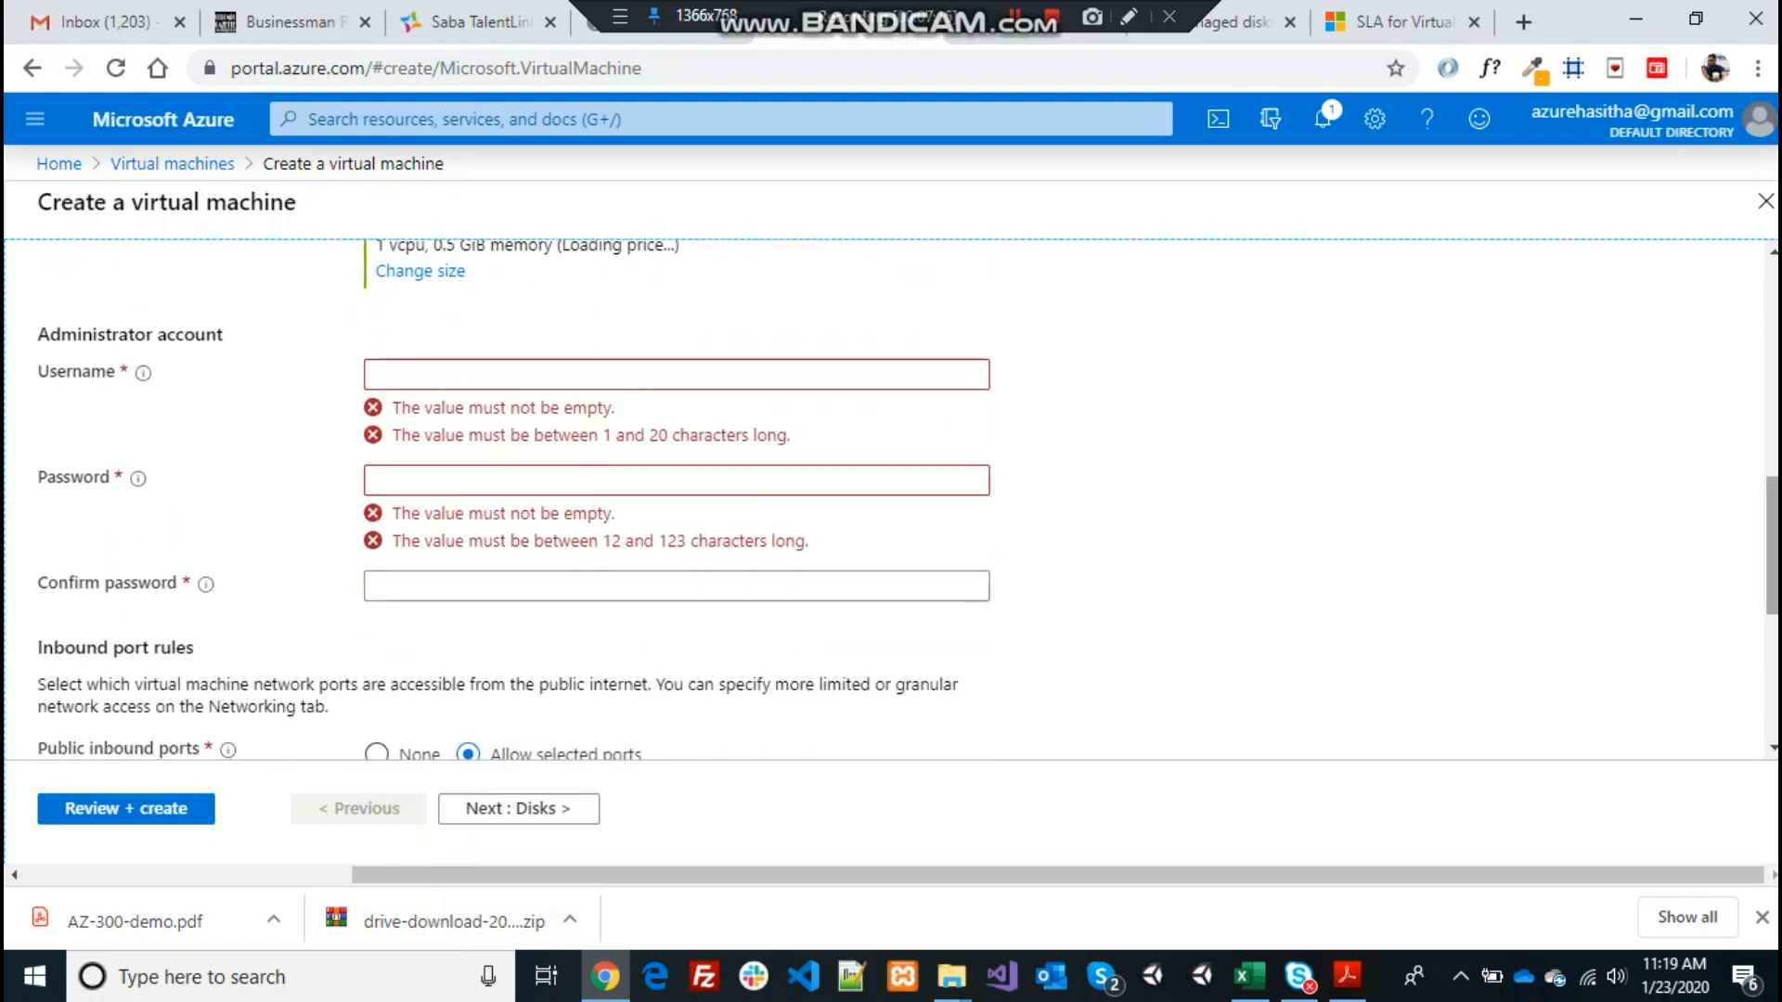
{"action": "left_click", "coordinate": [922, 369]}
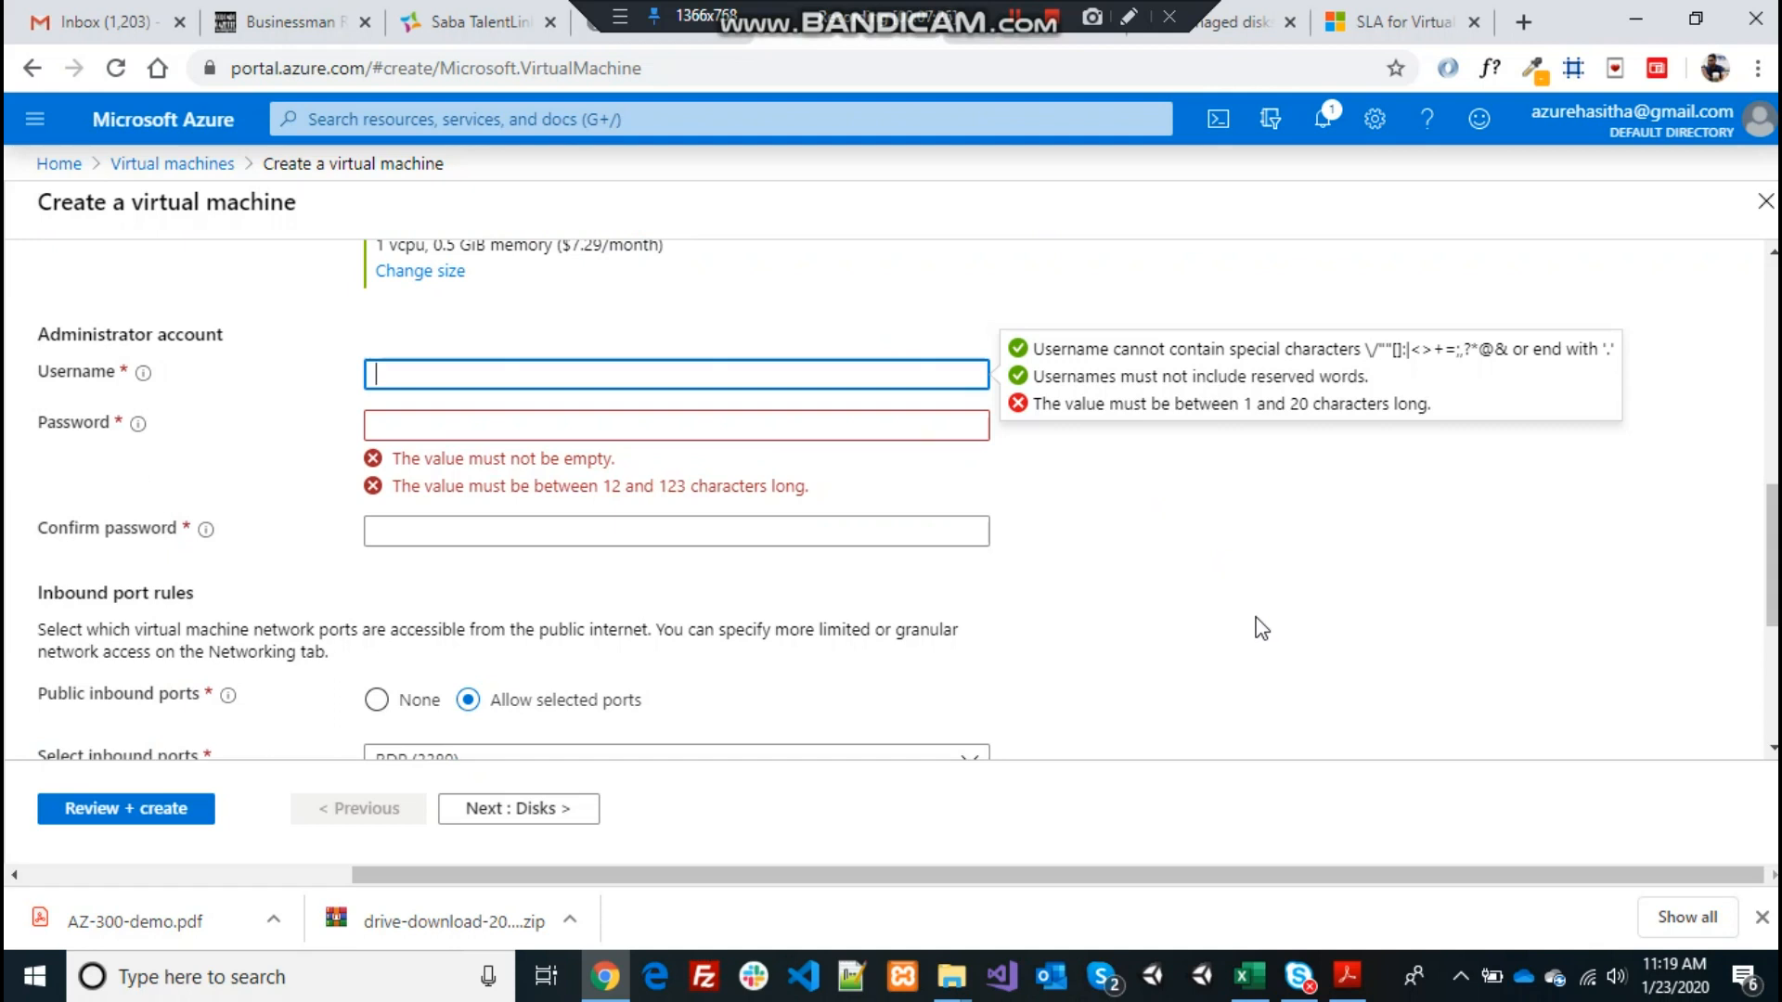
{"action": "type", "text": "azurehasitha"}
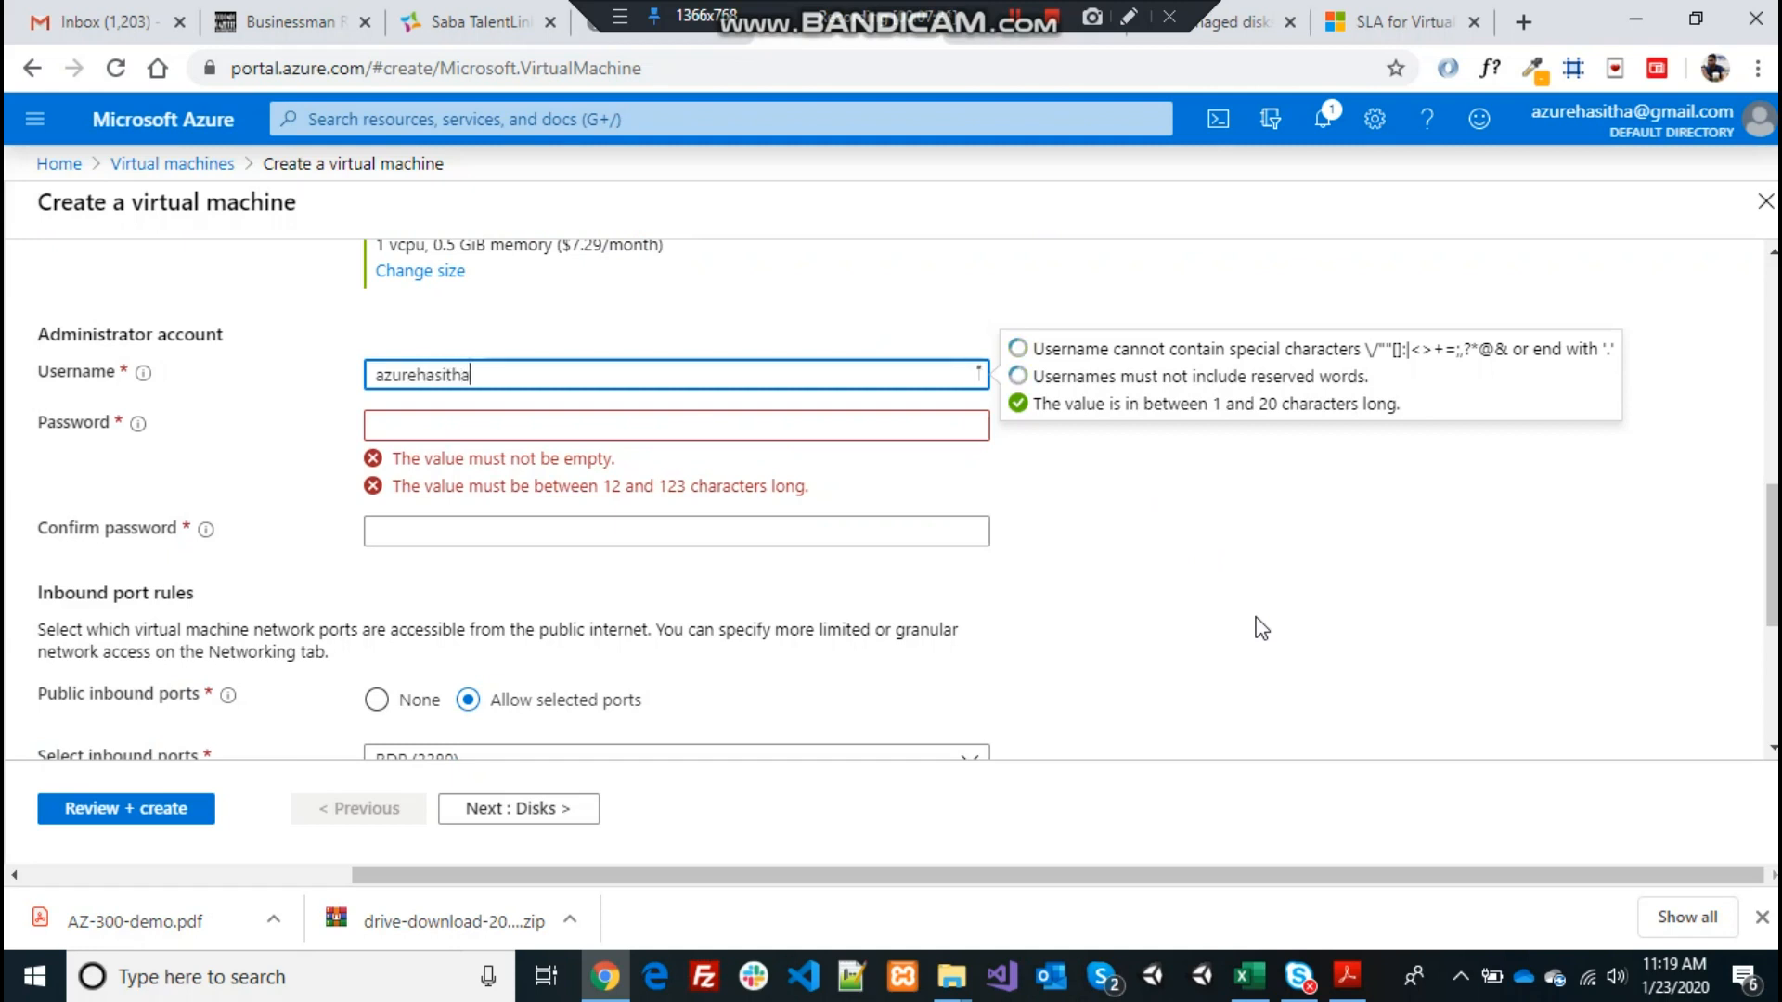
{"action": "key", "text": "Tab"}
{"action": "type", "text": "**********"}
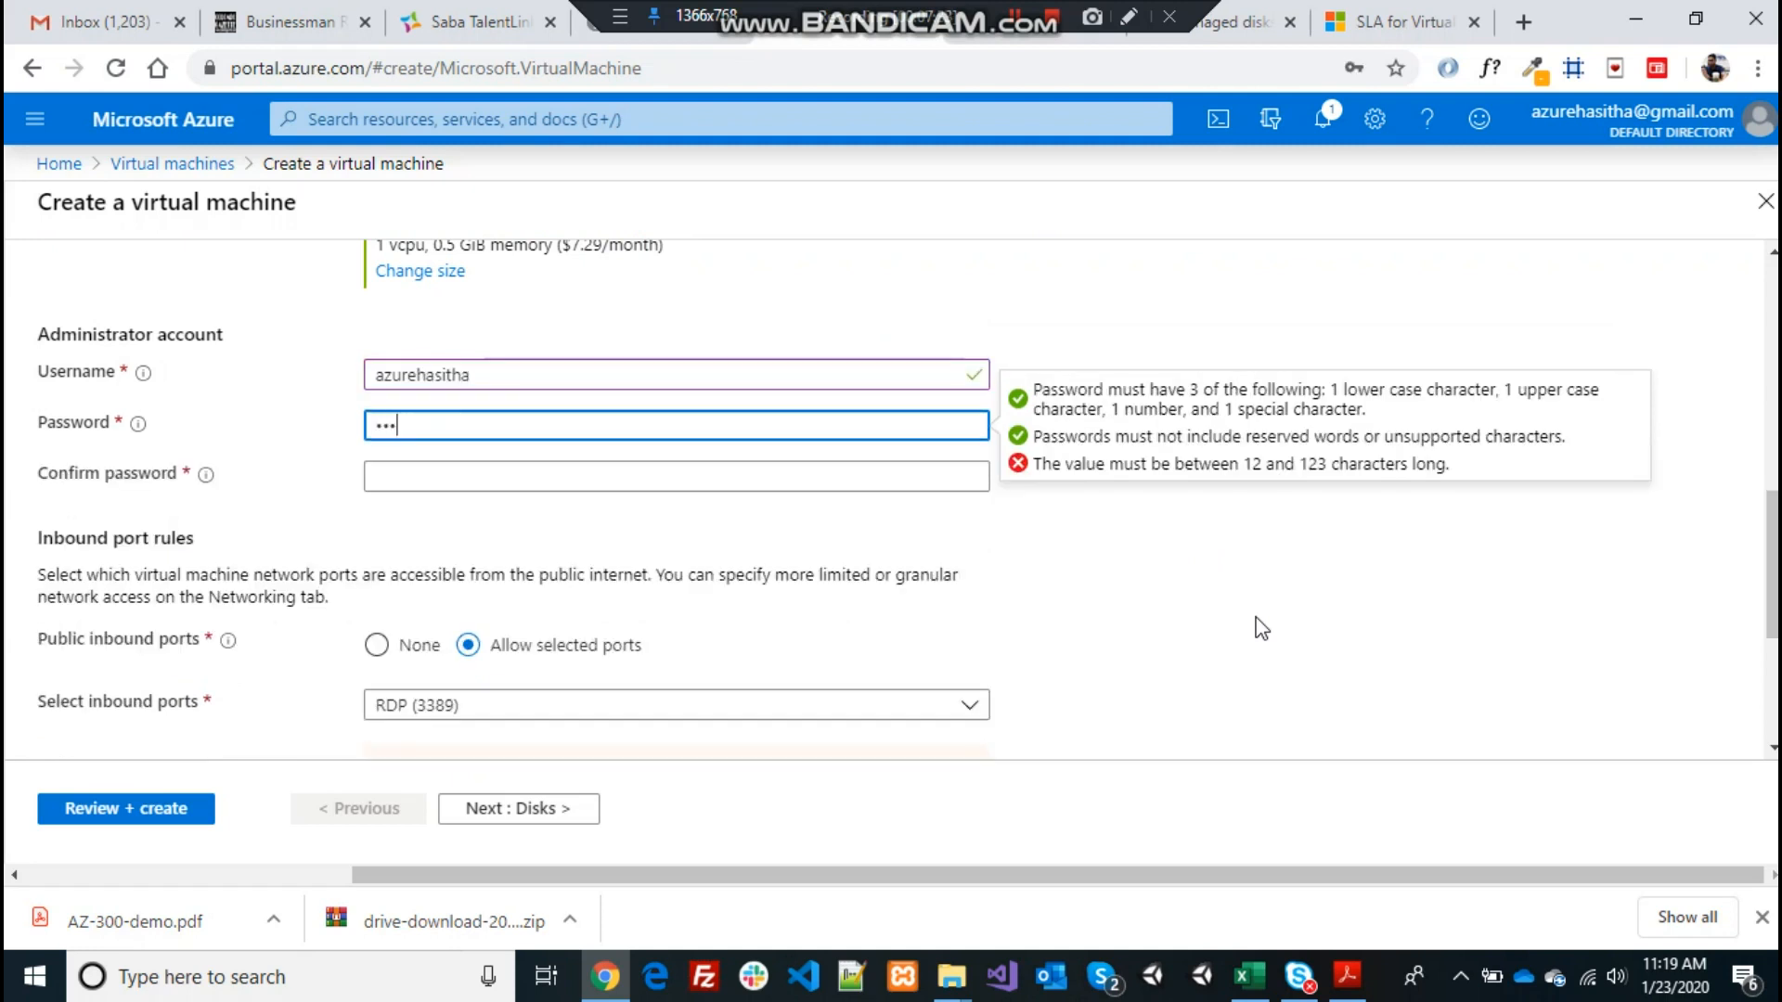
{"action": "type", "text": "***"}
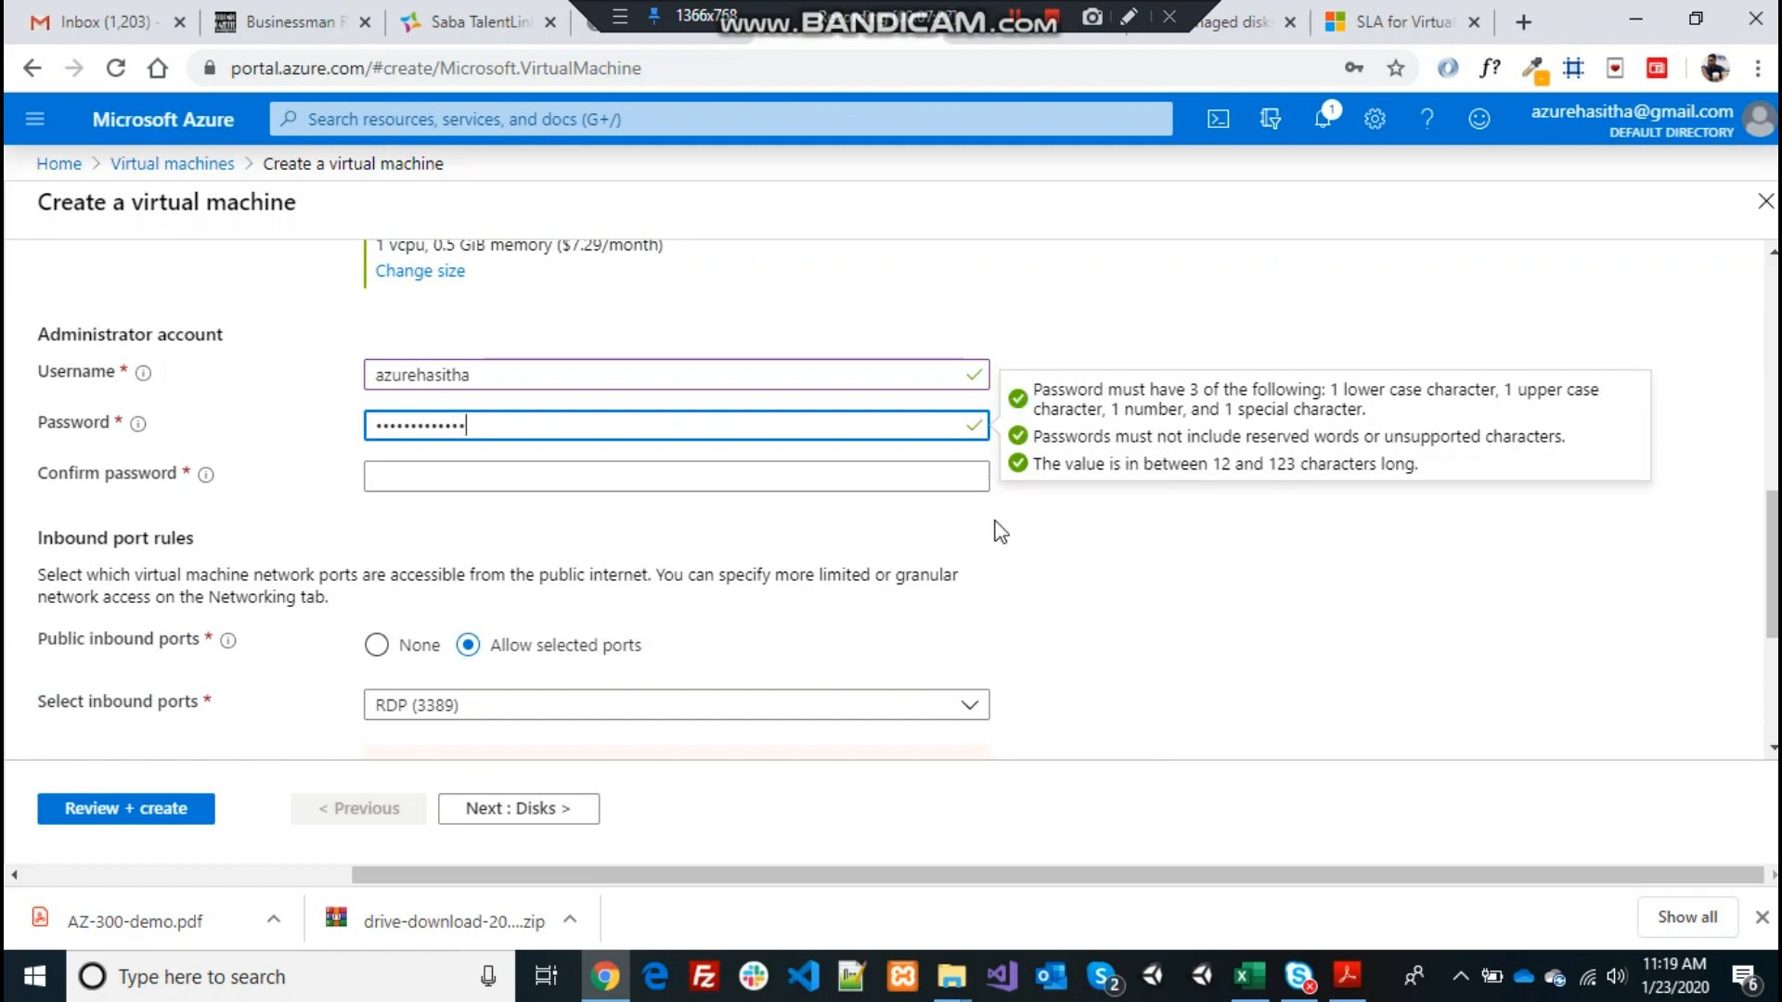
{"action": "left_click", "coordinate": [922, 480]}
{"action": "type", "text": "****"}
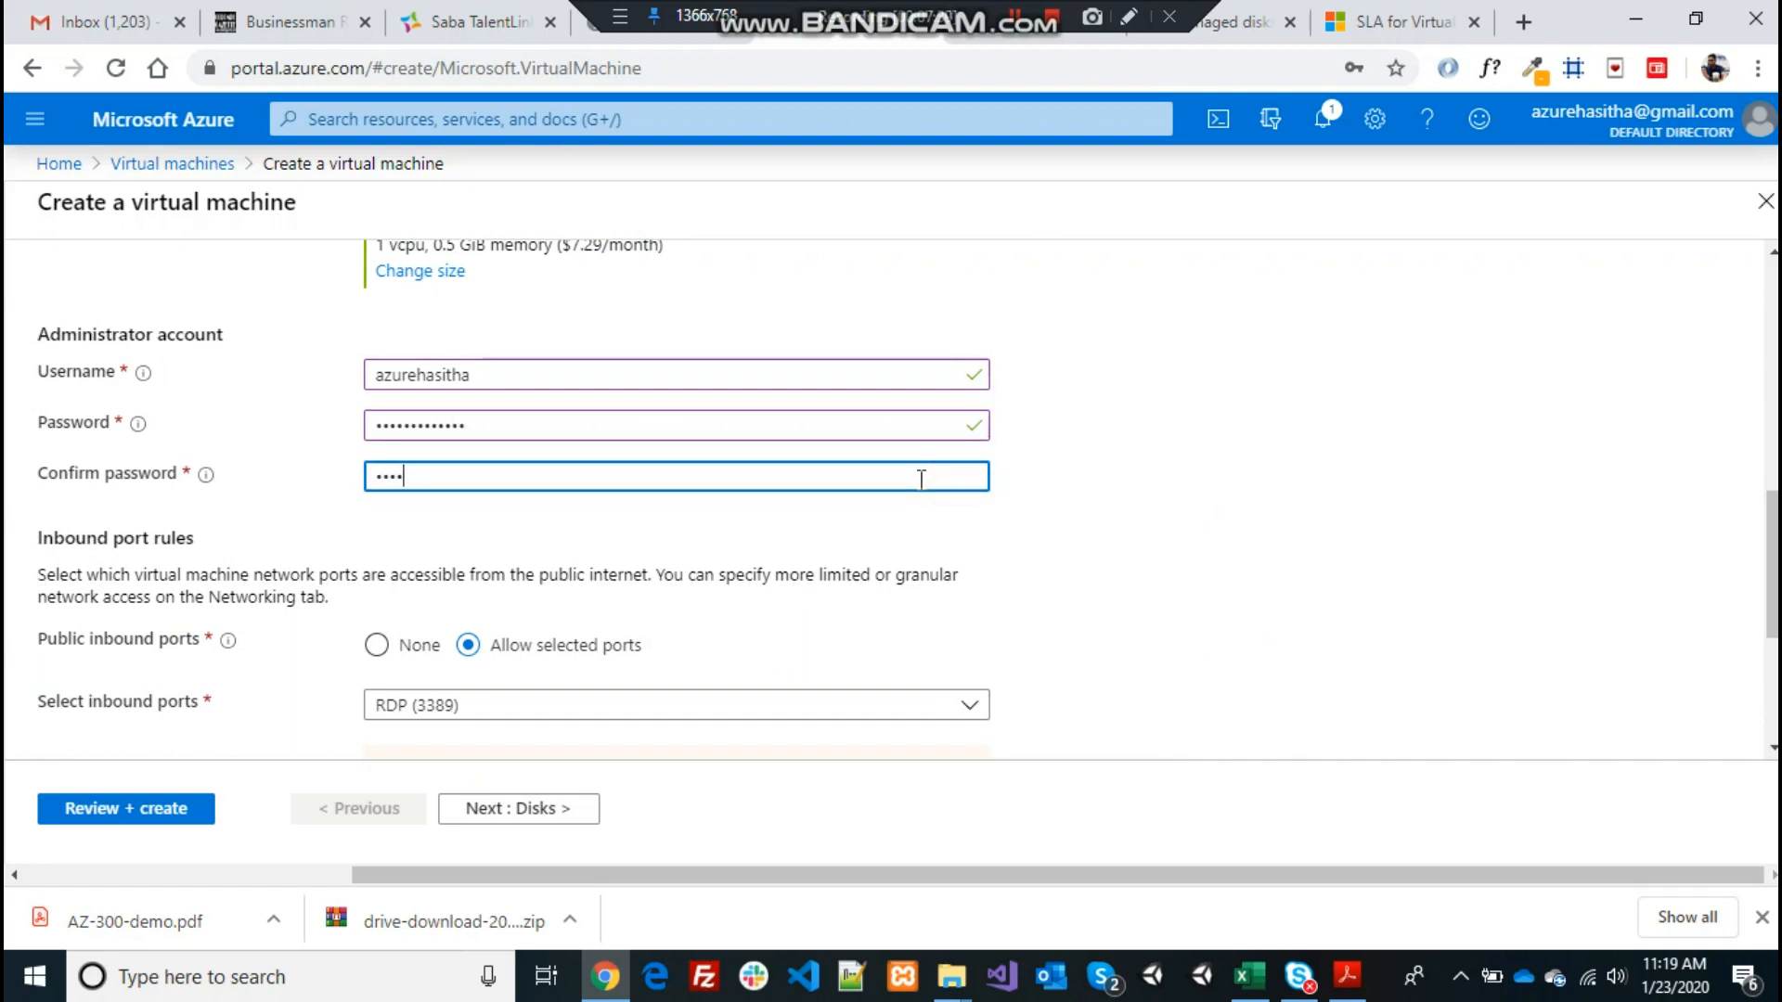
{"action": "type", "text": "*********"}
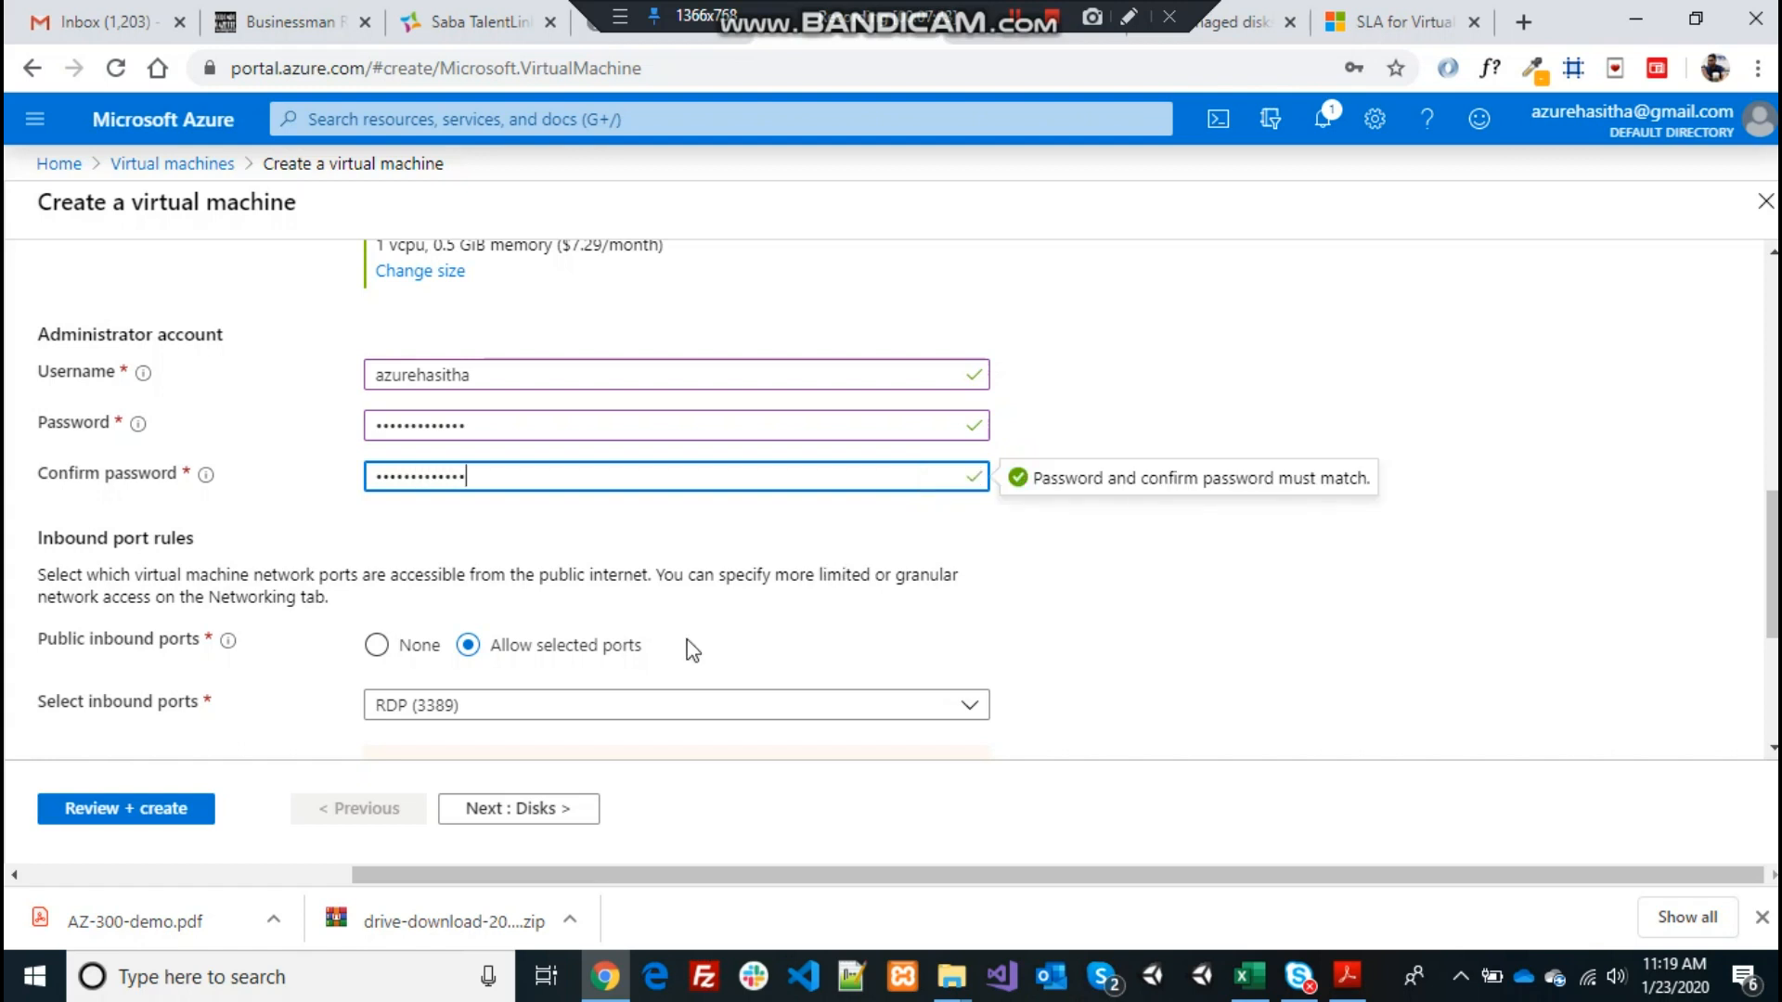
{"action": "left_click", "coordinate": [414, 611]}
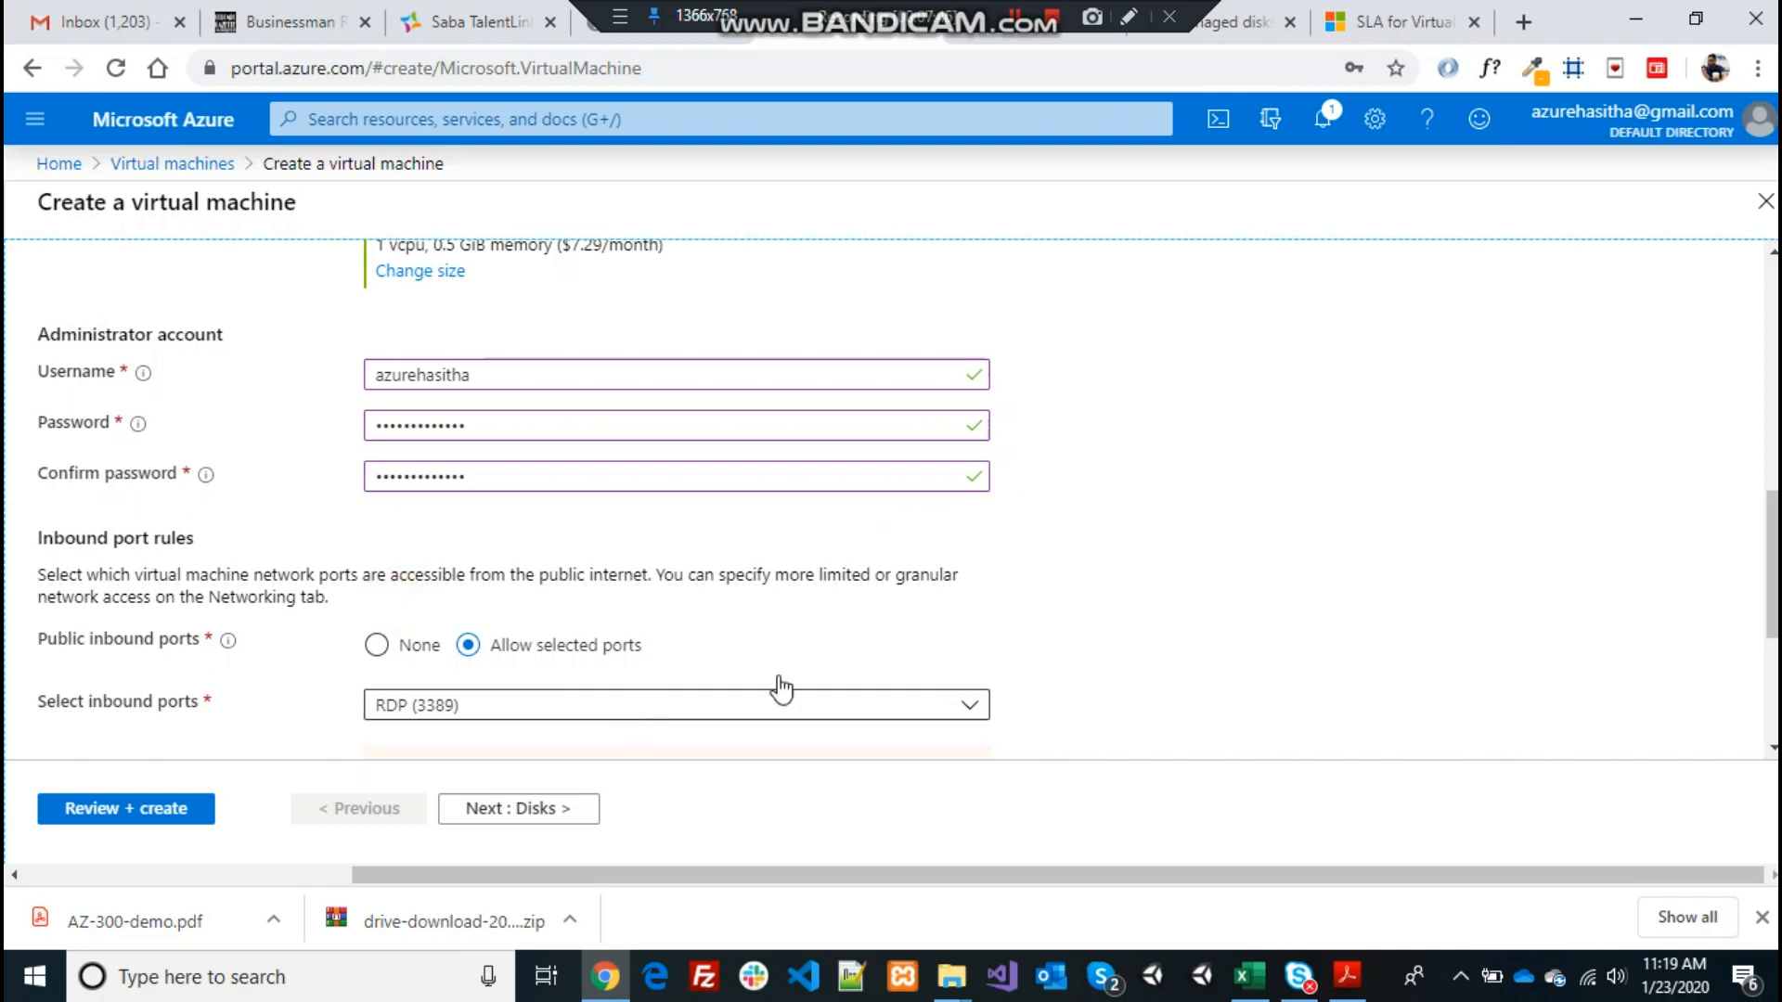
Confirm RDP (3389) is the only allowed inbound port, then continue to Disks
{"action": "scroll", "coordinate": [1771, 567], "scroll_direction": "down", "scroll_amount": 2}
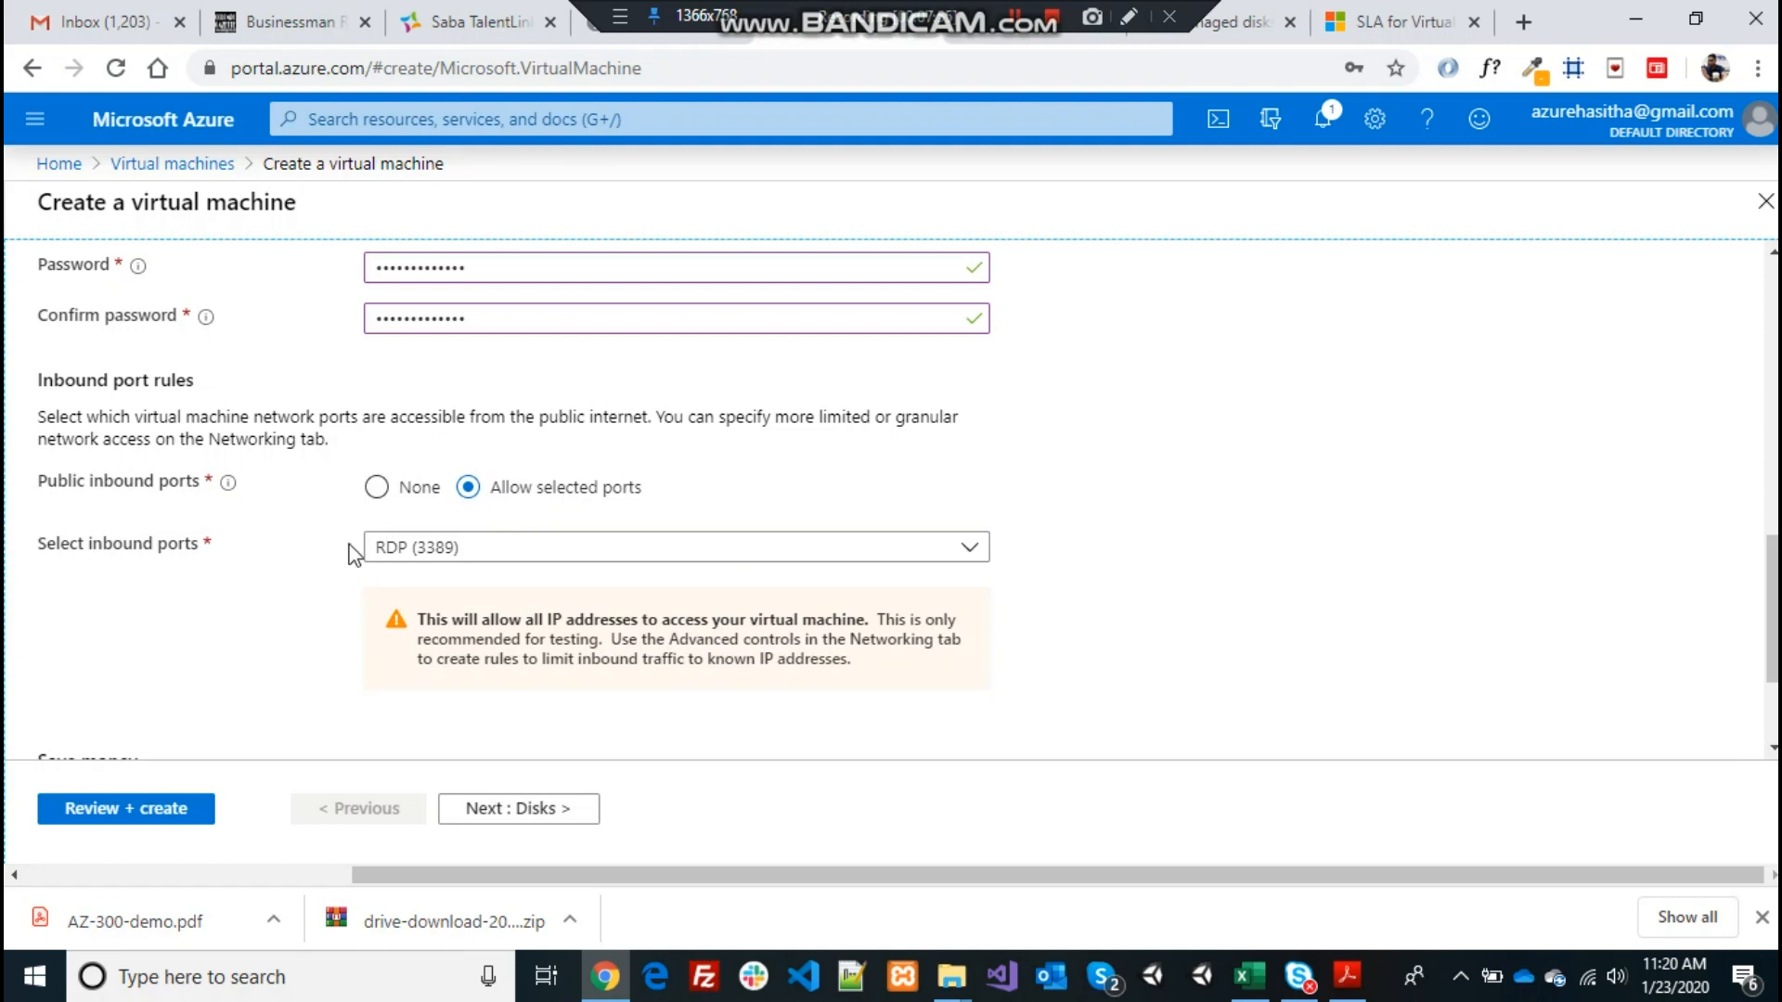
{"action": "left_click", "coordinate": [968, 550]}
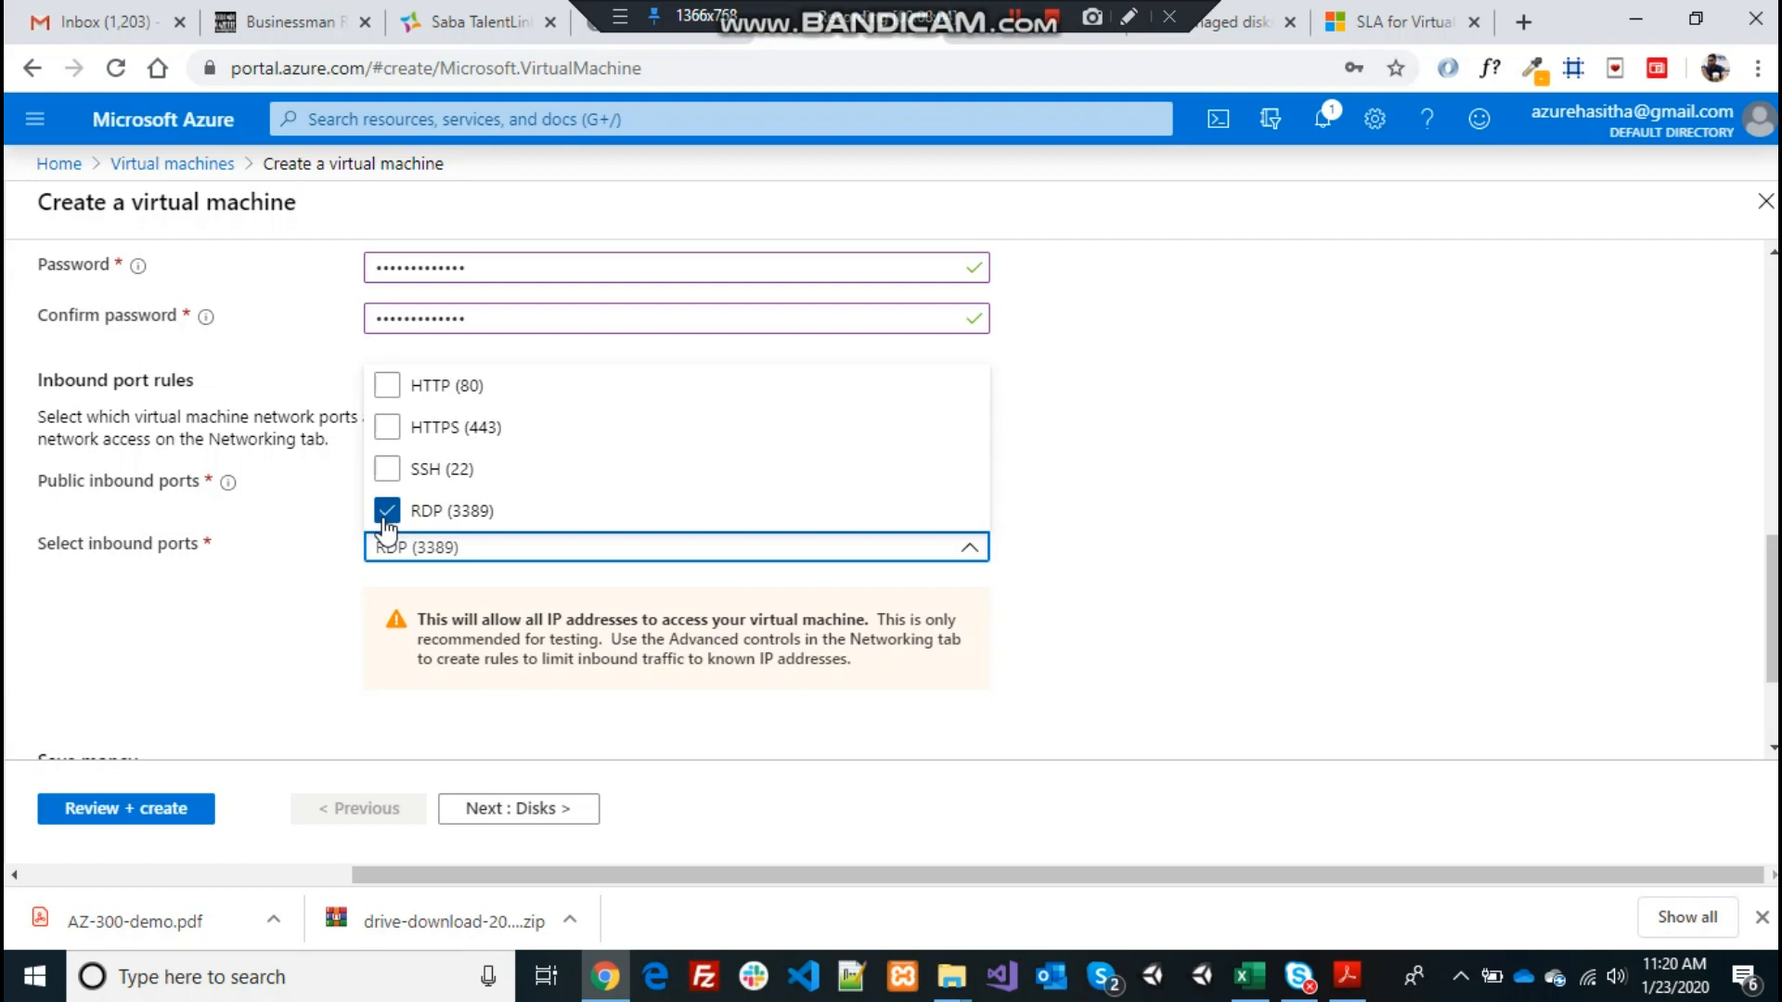
{"action": "left_click", "coordinate": [213, 613]}
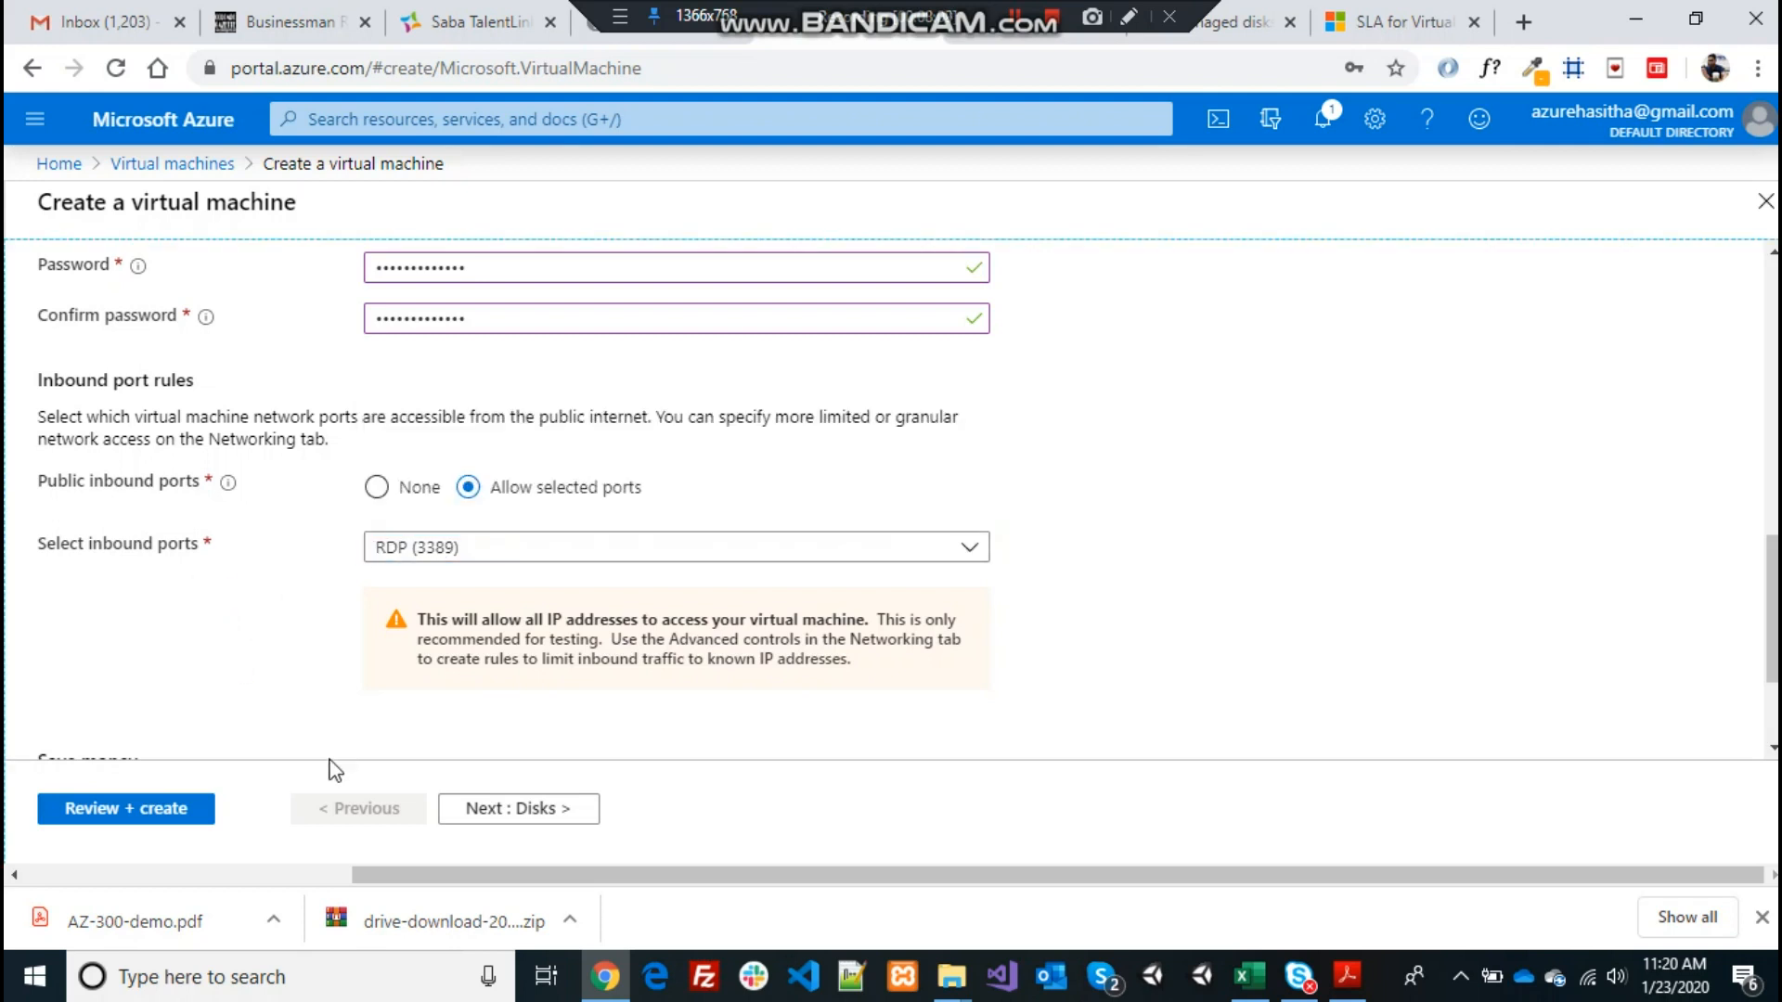
{"action": "left_click", "coordinate": [536, 815]}
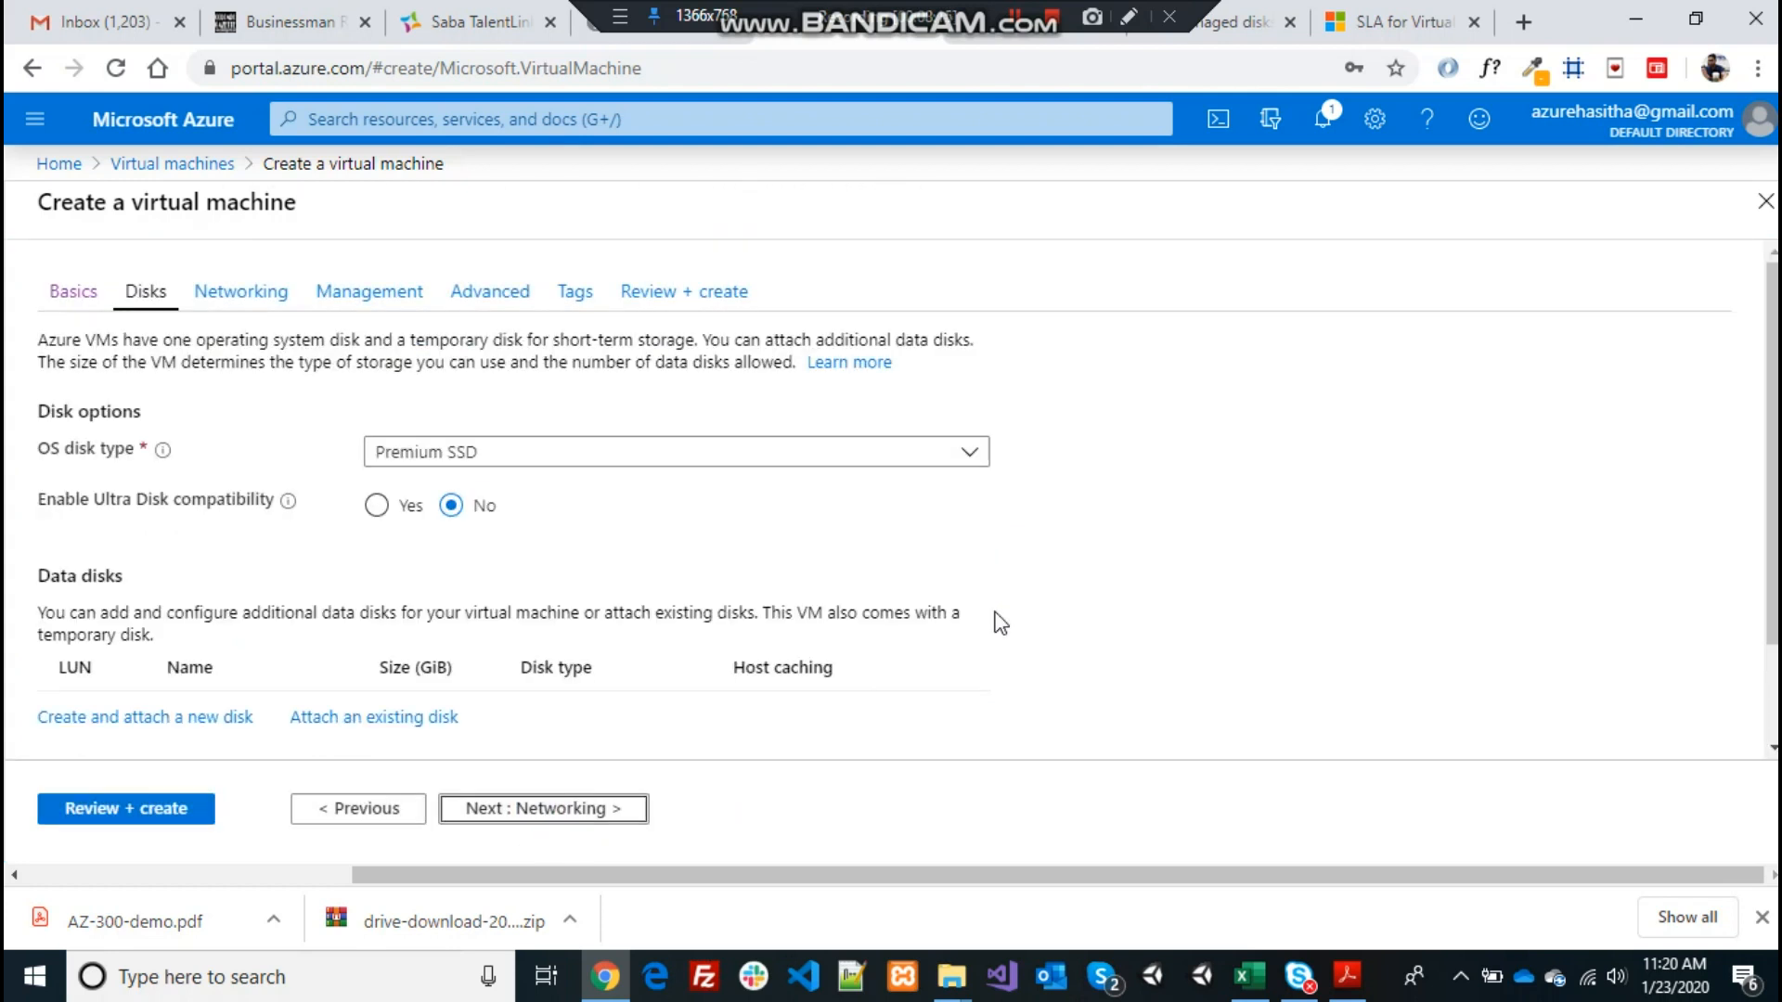
Change the OS disk type from Premium SSD to Standard HDD and proceed to Networking
{"action": "left_click", "coordinate": [972, 455]}
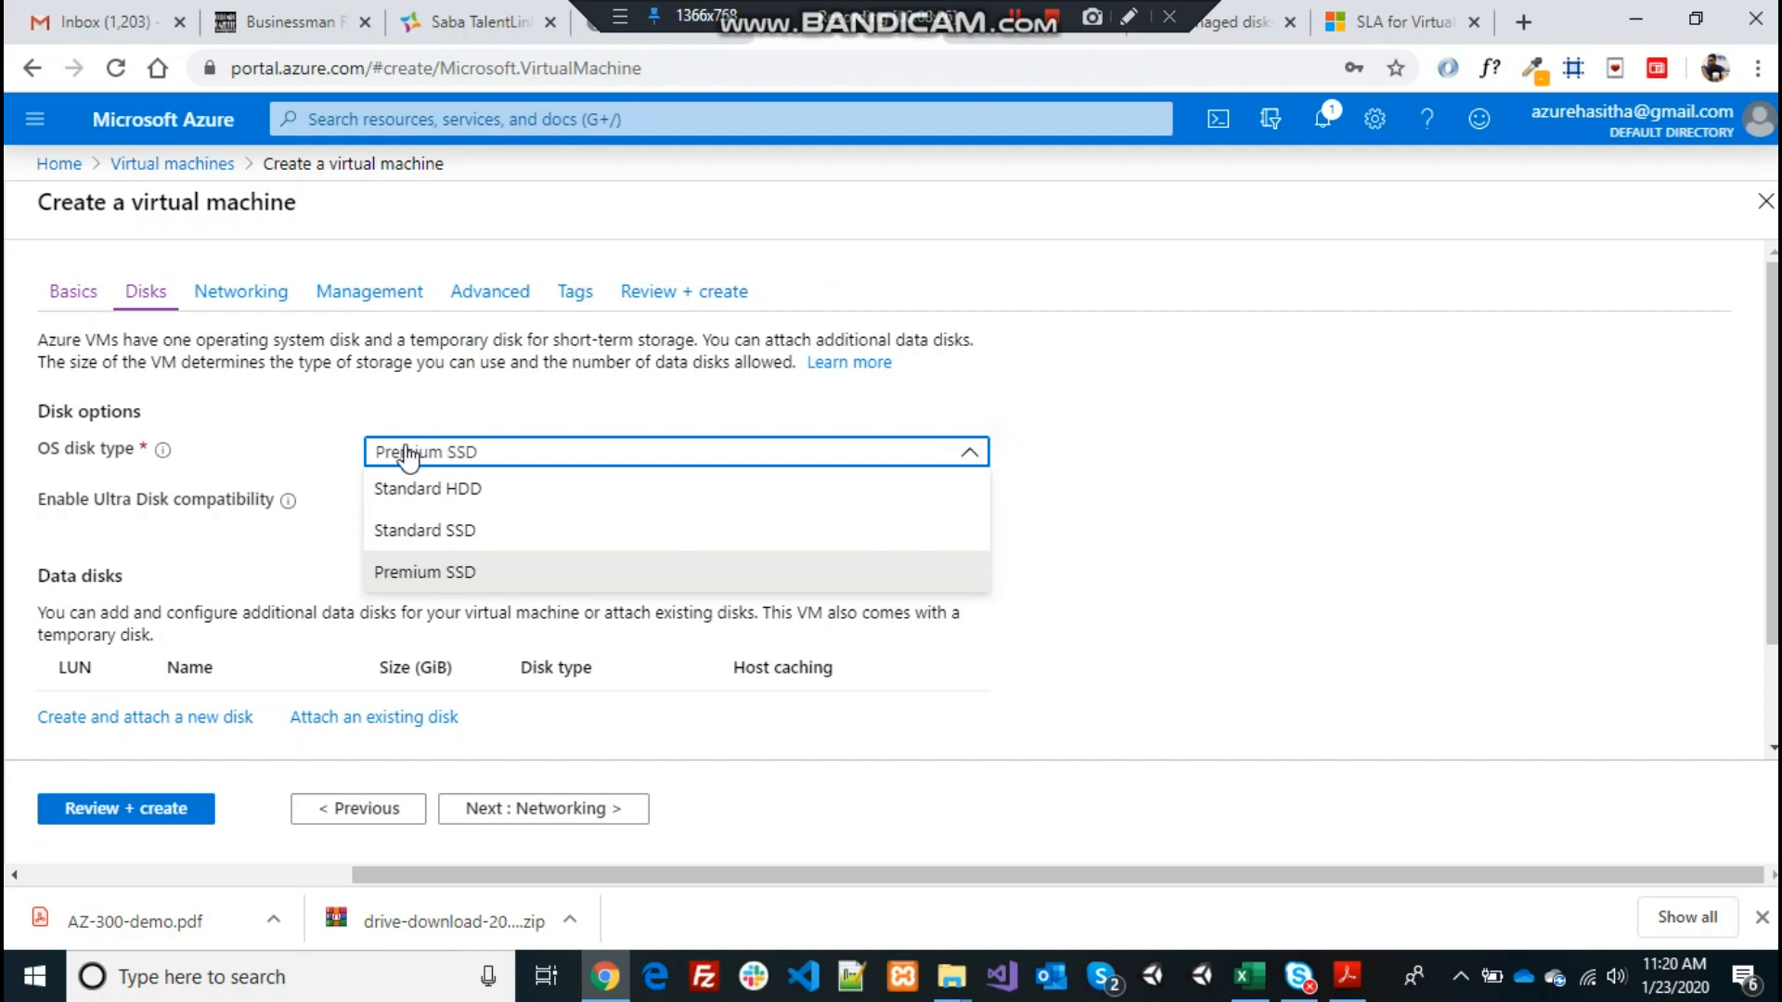
{"action": "left_click", "coordinate": [436, 503]}
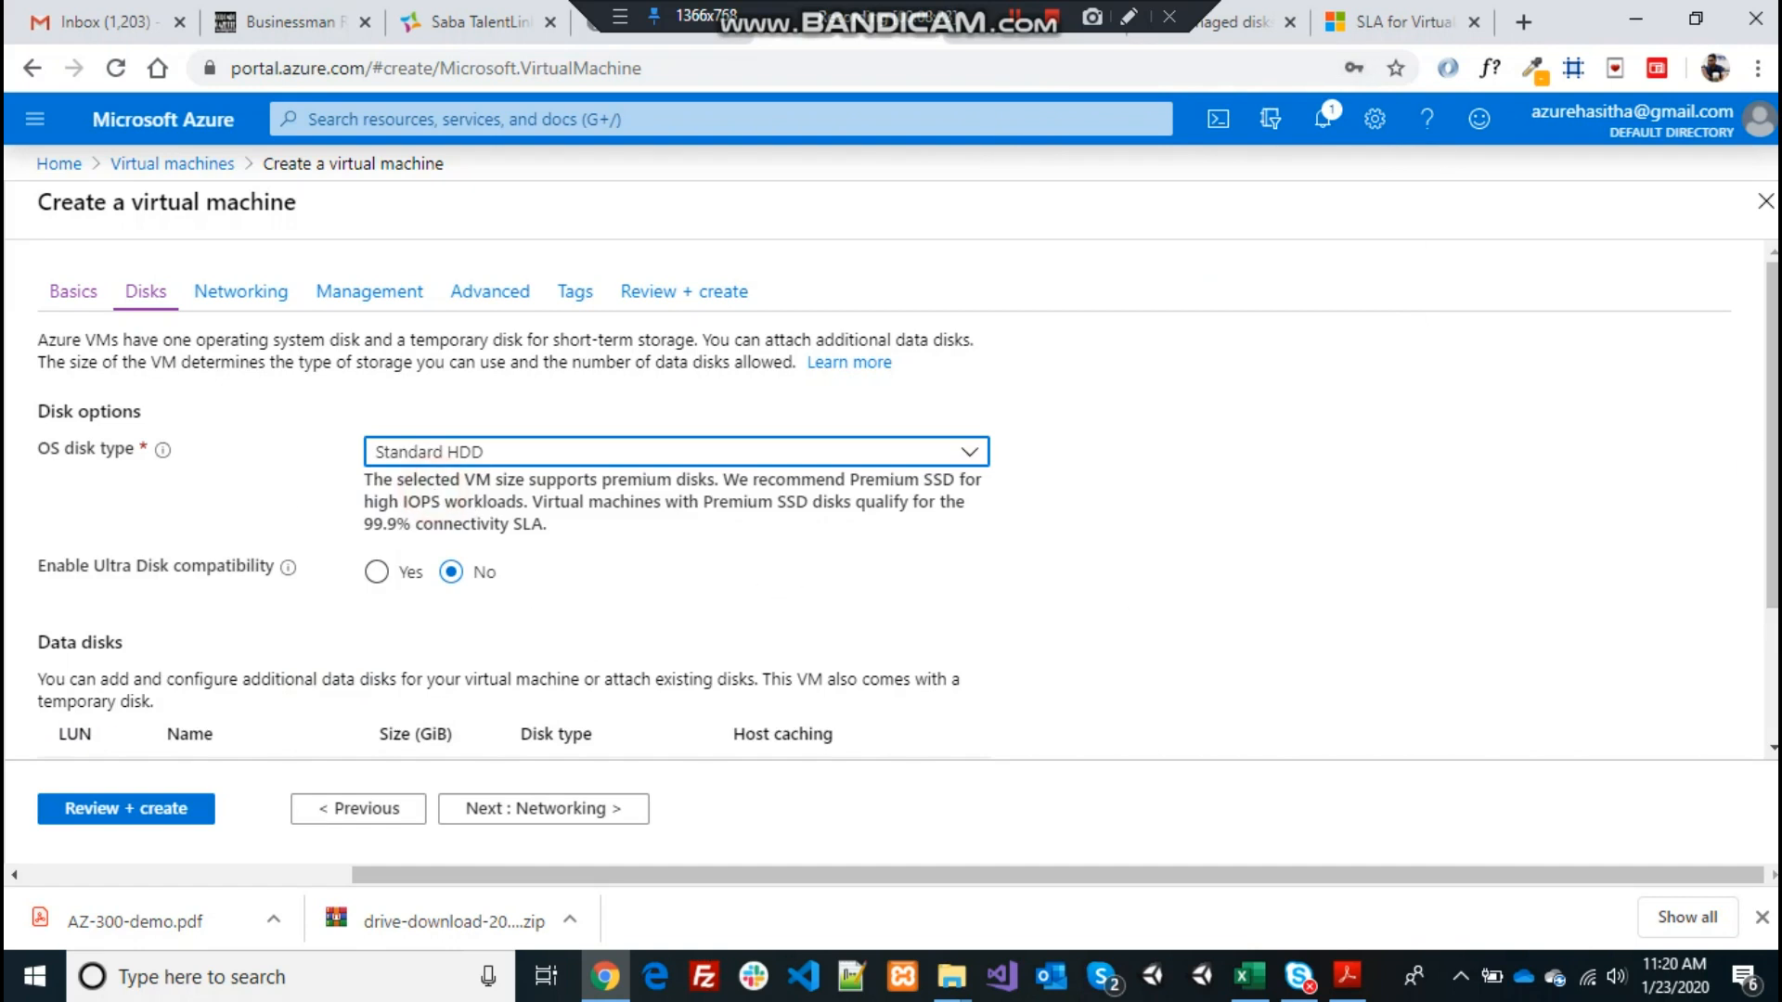
{"action": "scroll", "coordinate": [1638, 605], "scroll_direction": "down", "scroll_amount": 3}
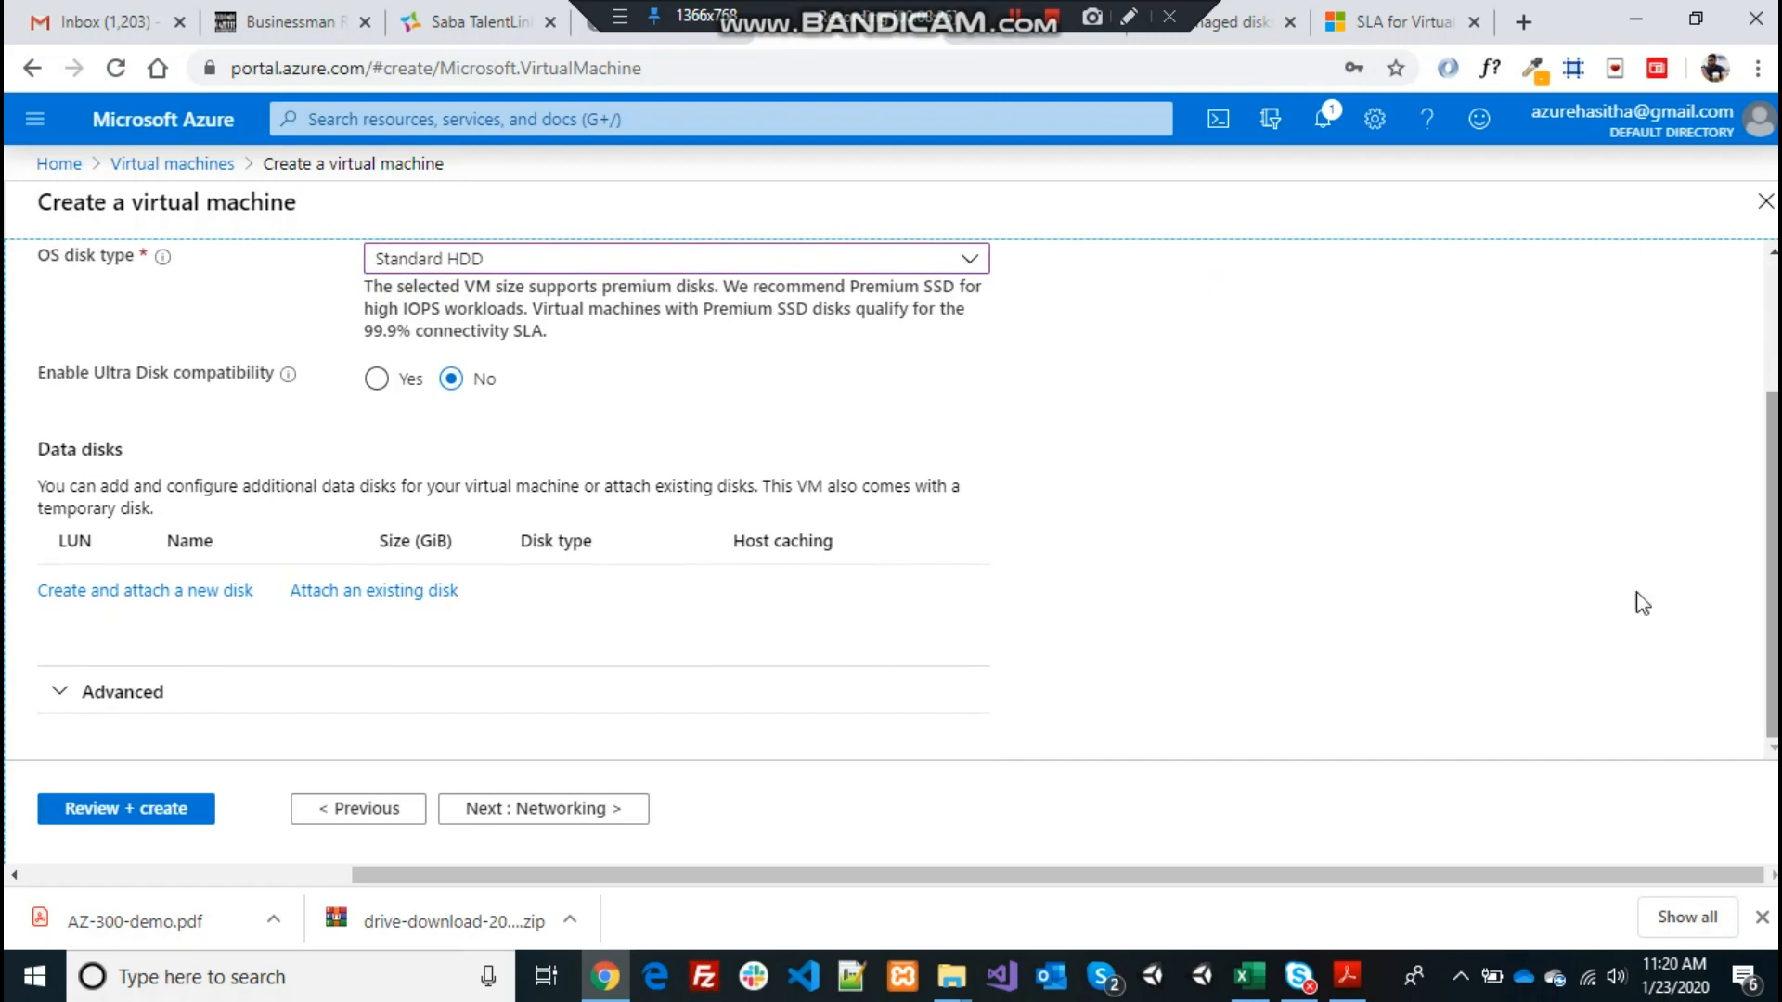
{"action": "left_click", "coordinate": [538, 808]}
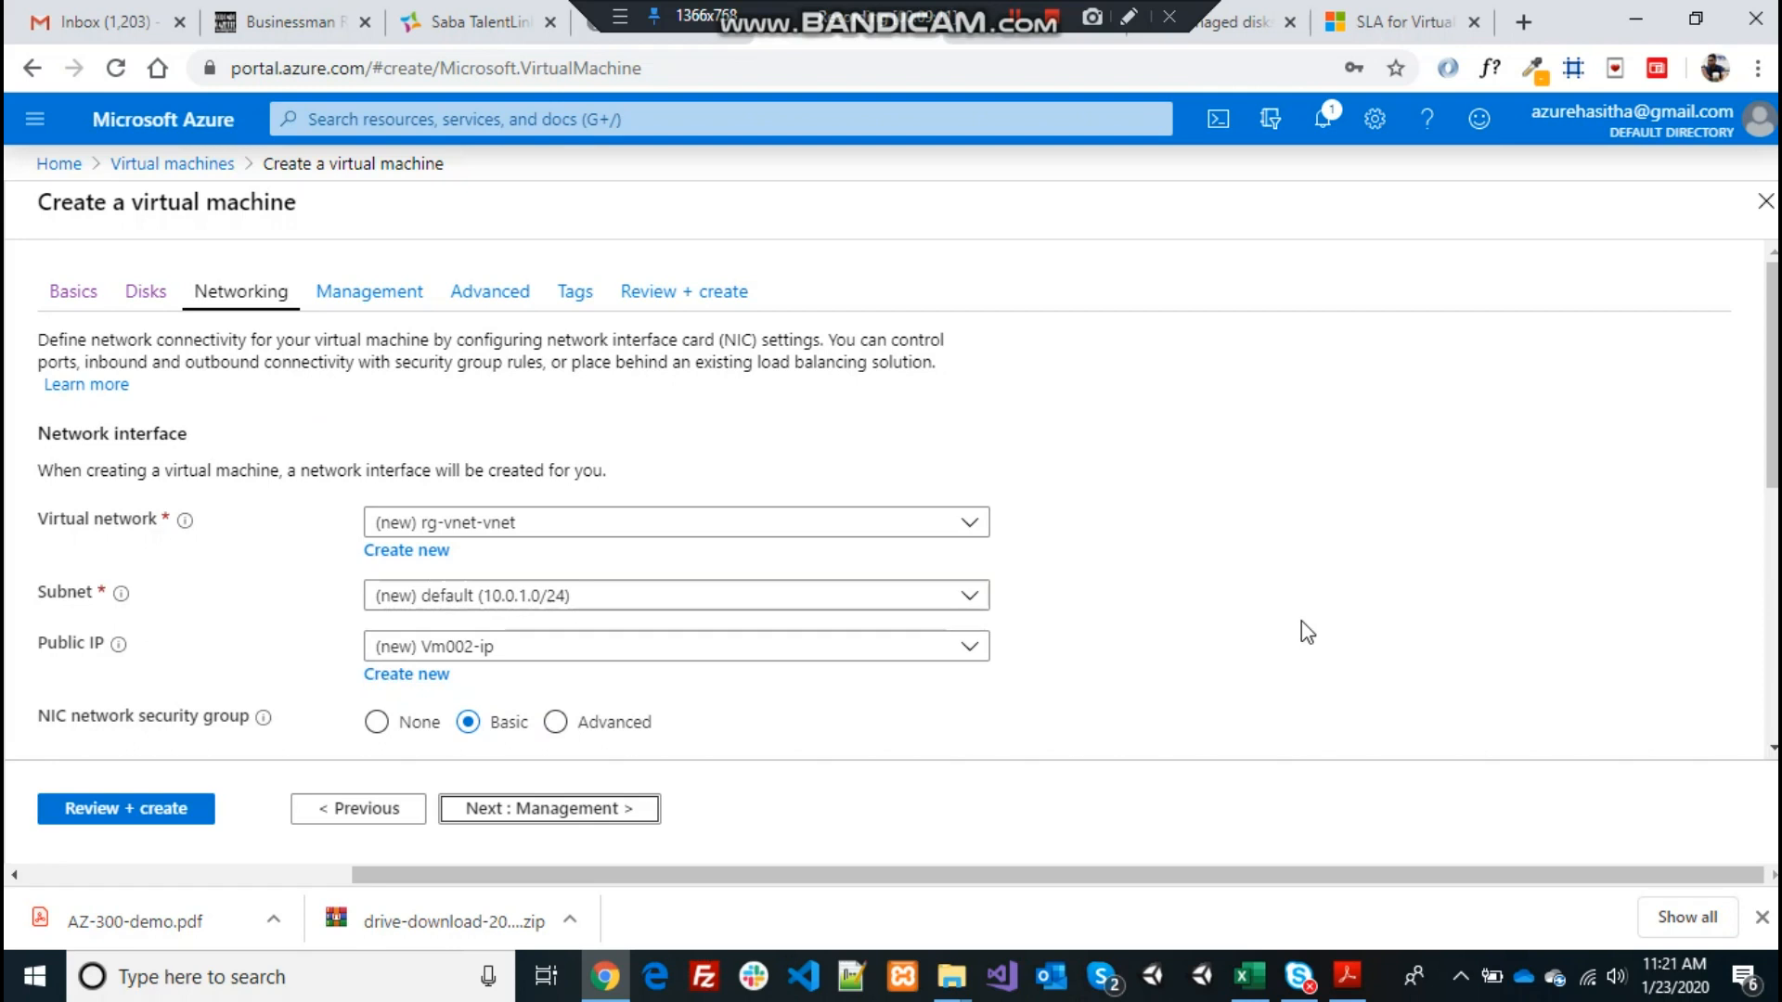
Accept default networking (rg-vnet-vnet, subnet 10.0.1.0/24, Vm002-ip) and proceed to Management
{"action": "left_click_drag", "start_coordinate": [1773, 425], "coordinate": [1773, 544]}
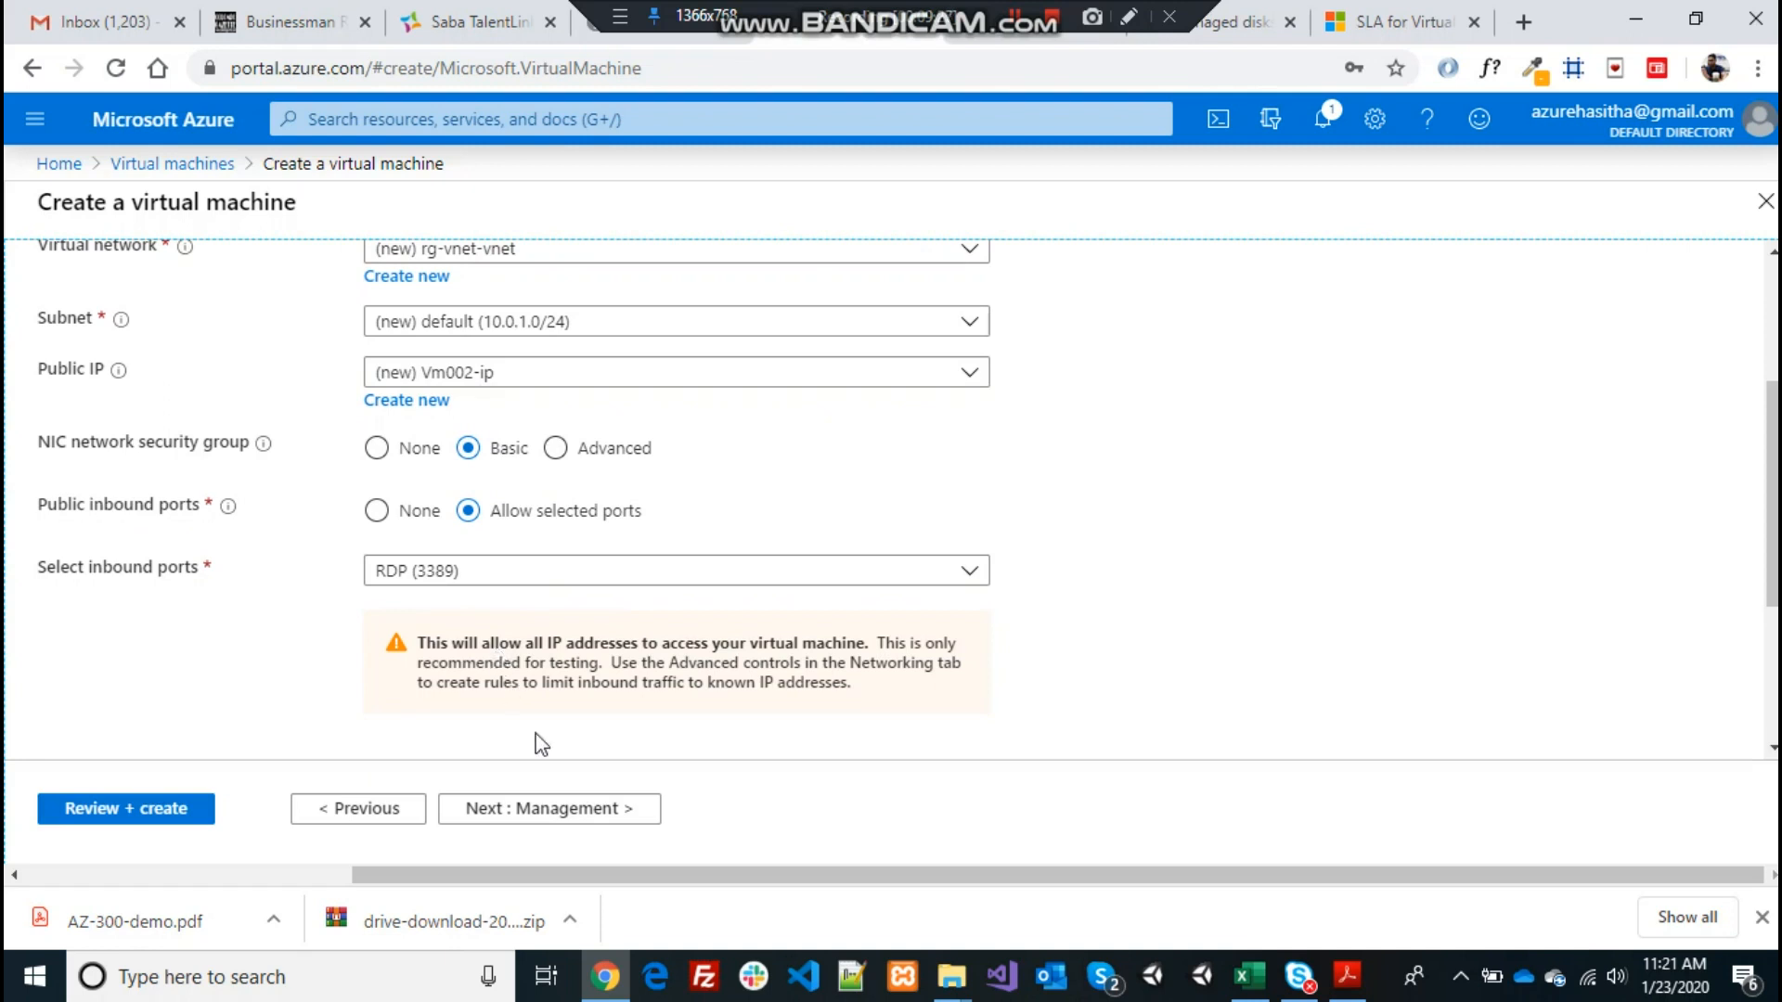
{"action": "left_click", "coordinate": [555, 813]}
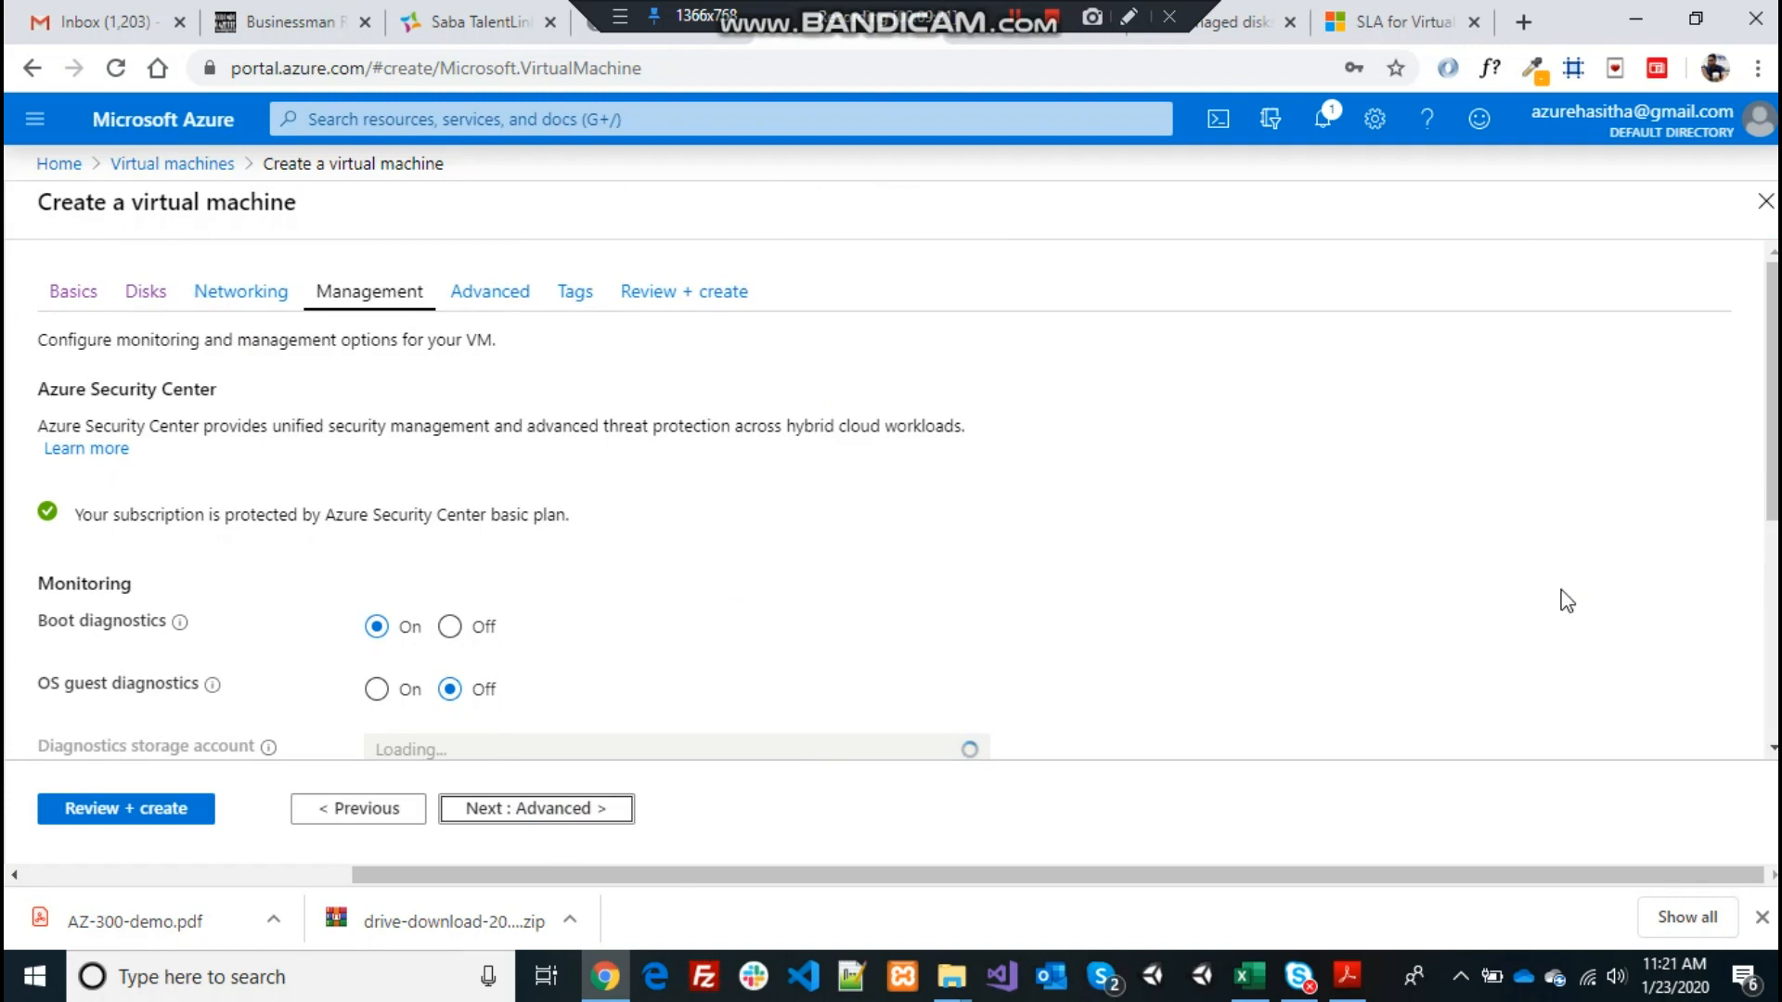
Turn auto-shutdown On at 7:00:00 PM UTC with notification, then continue to Advanced
{"action": "scroll", "coordinate": [1775, 419], "scroll_direction": "down", "scroll_amount": 3}
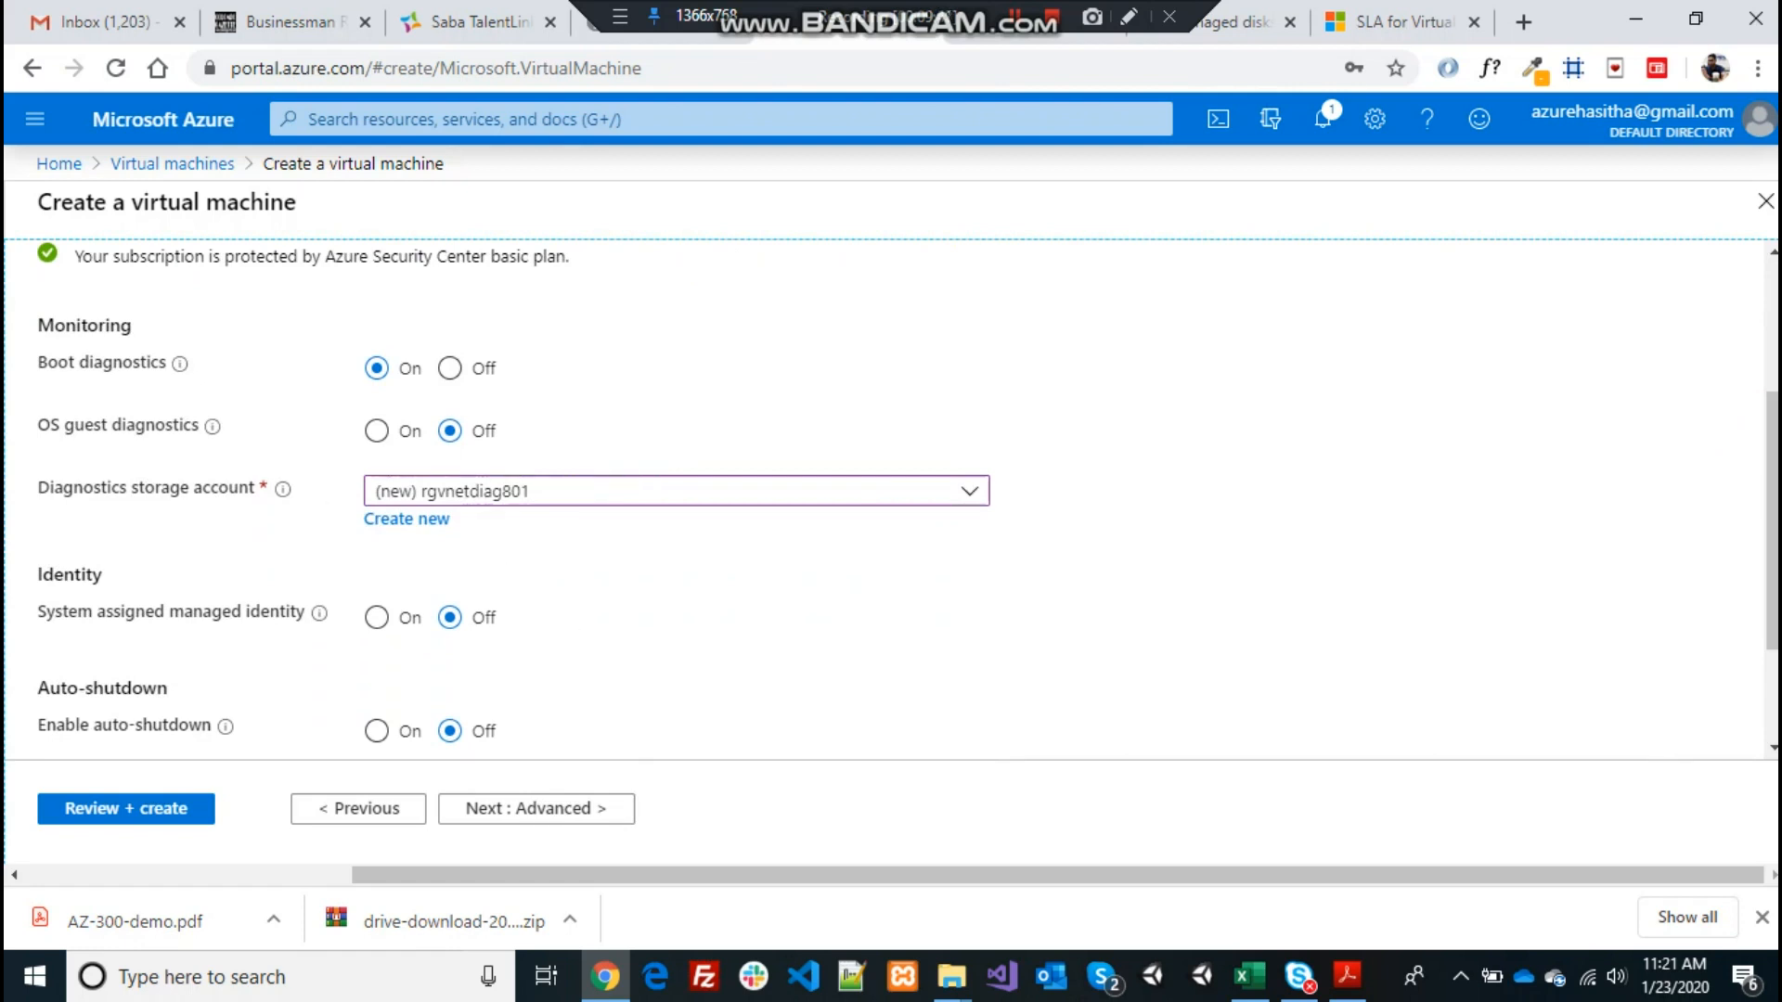
{"action": "scroll", "coordinate": [1773, 506], "scroll_direction": "down", "scroll_amount": 1}
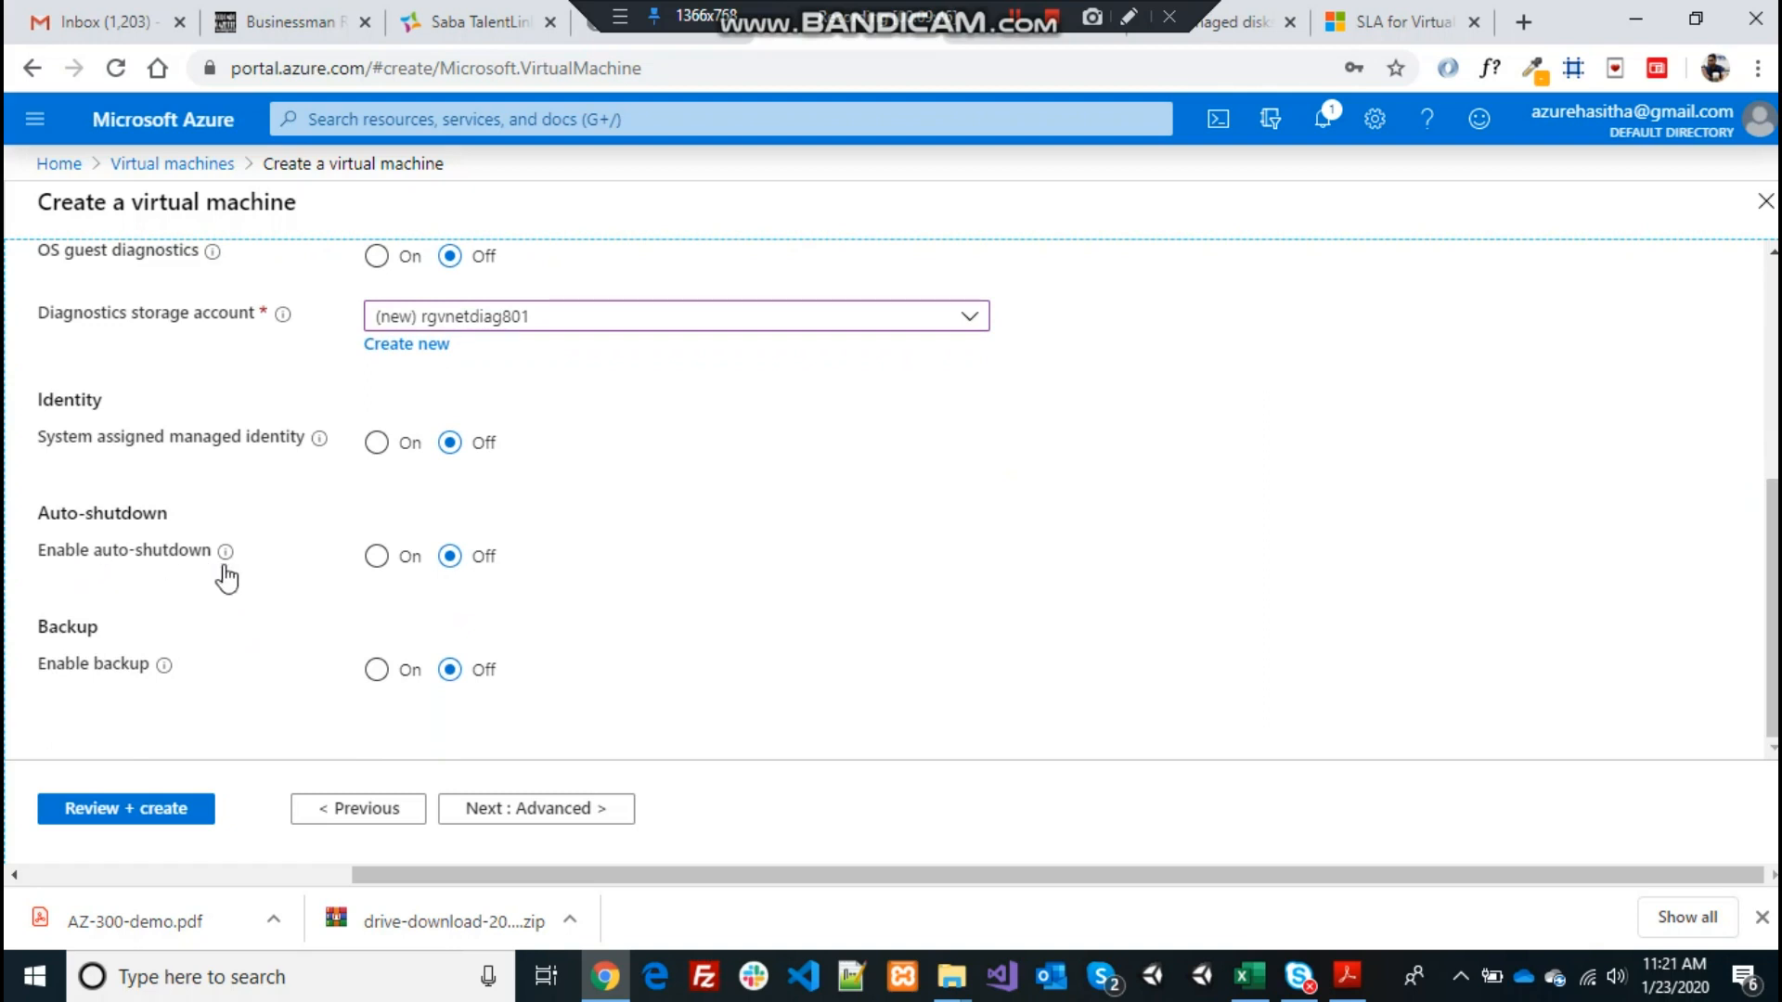
{"action": "left_click_drag", "start_coordinate": [38, 516], "coordinate": [257, 540]}
{"action": "left_click", "coordinate": [370, 517]}
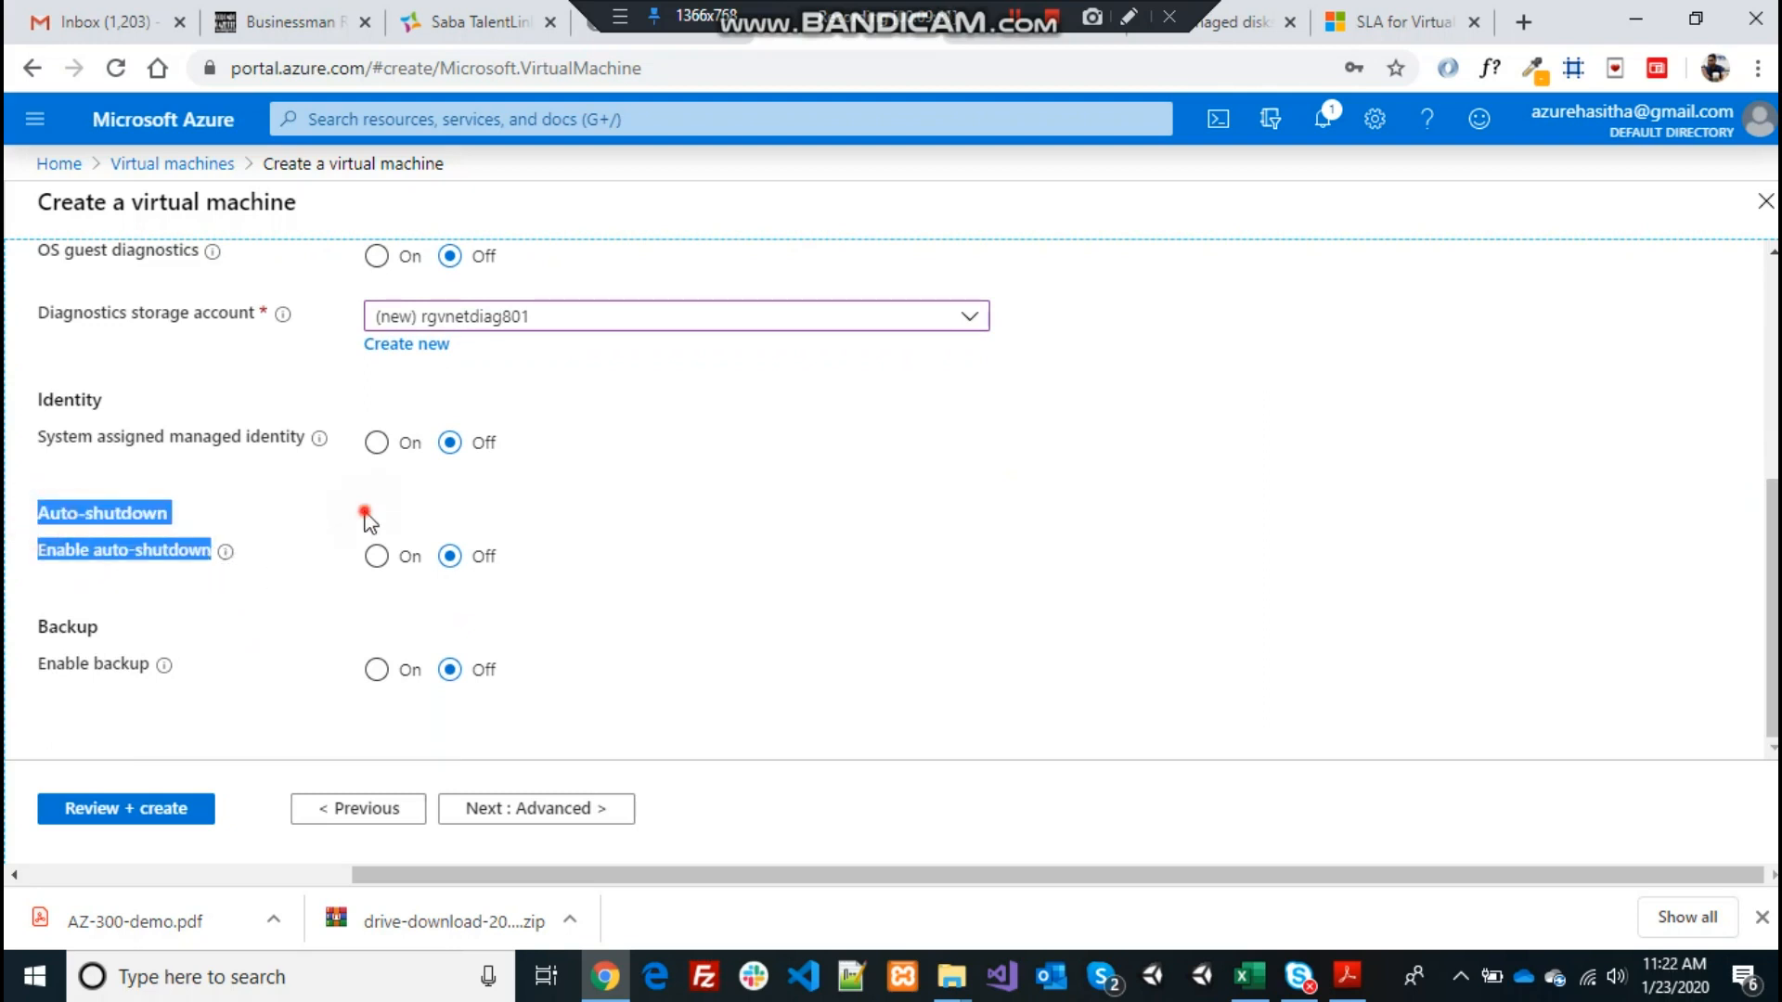
{"action": "left_click", "coordinate": [377, 555]}
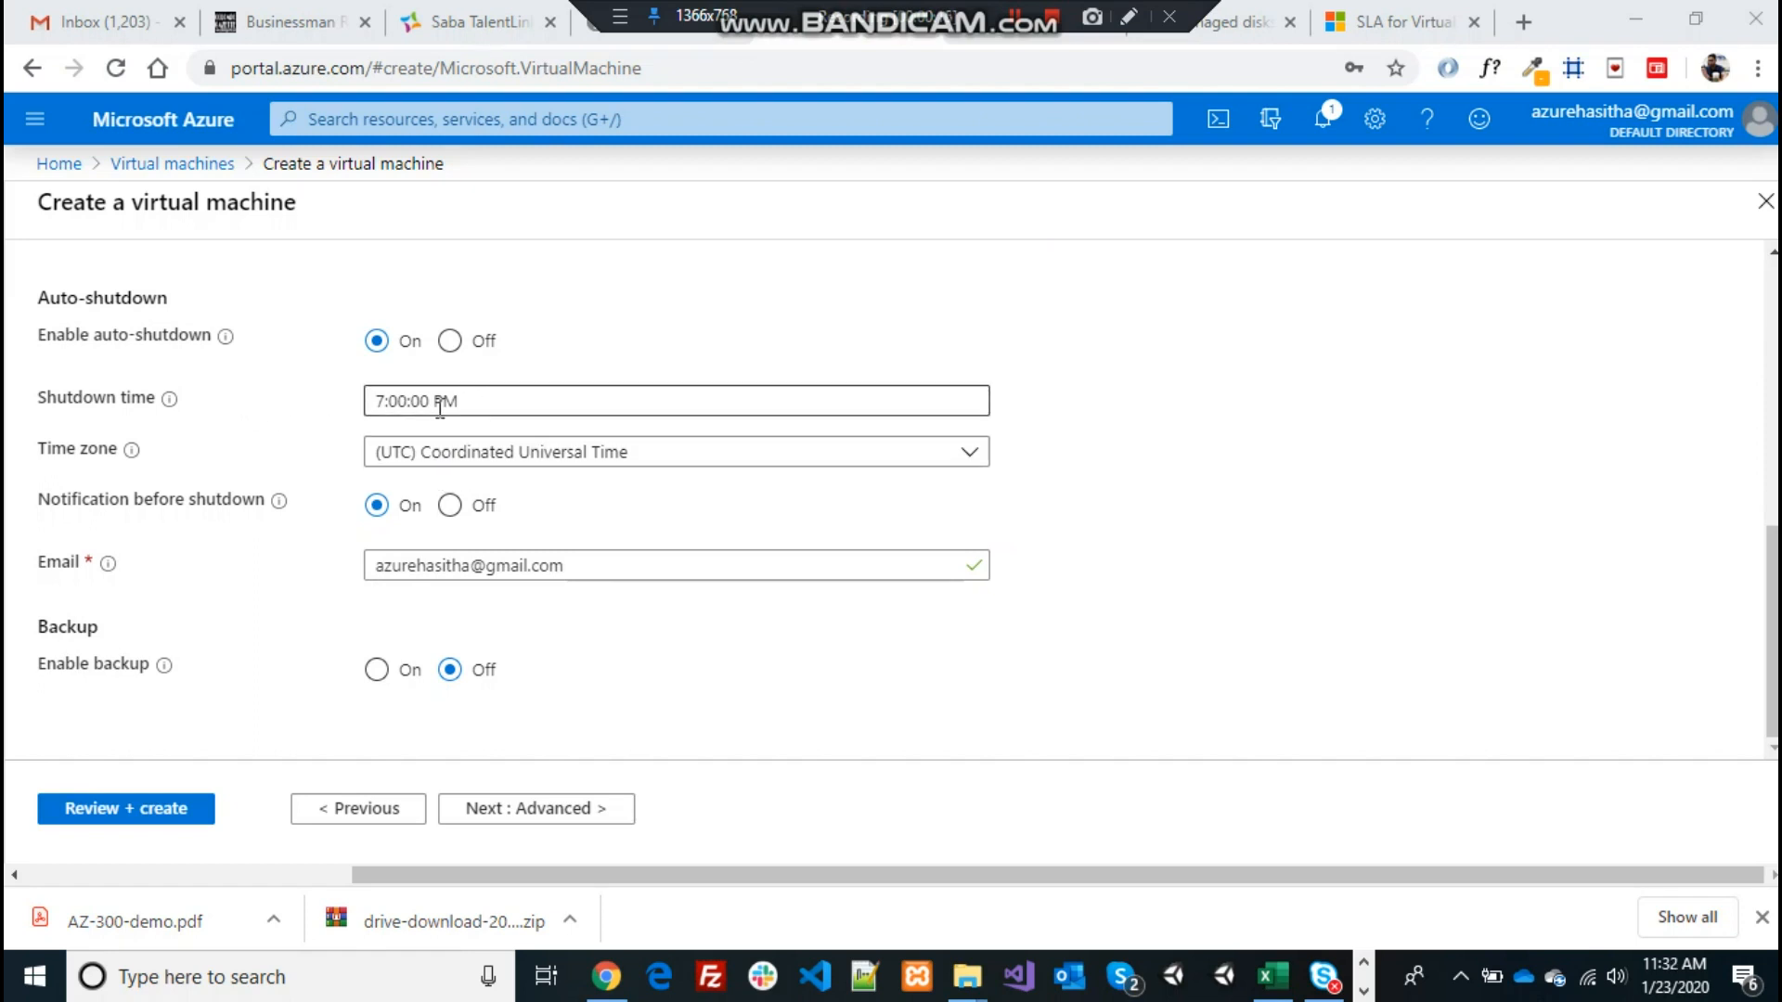
{"action": "left_click", "coordinate": [763, 358]}
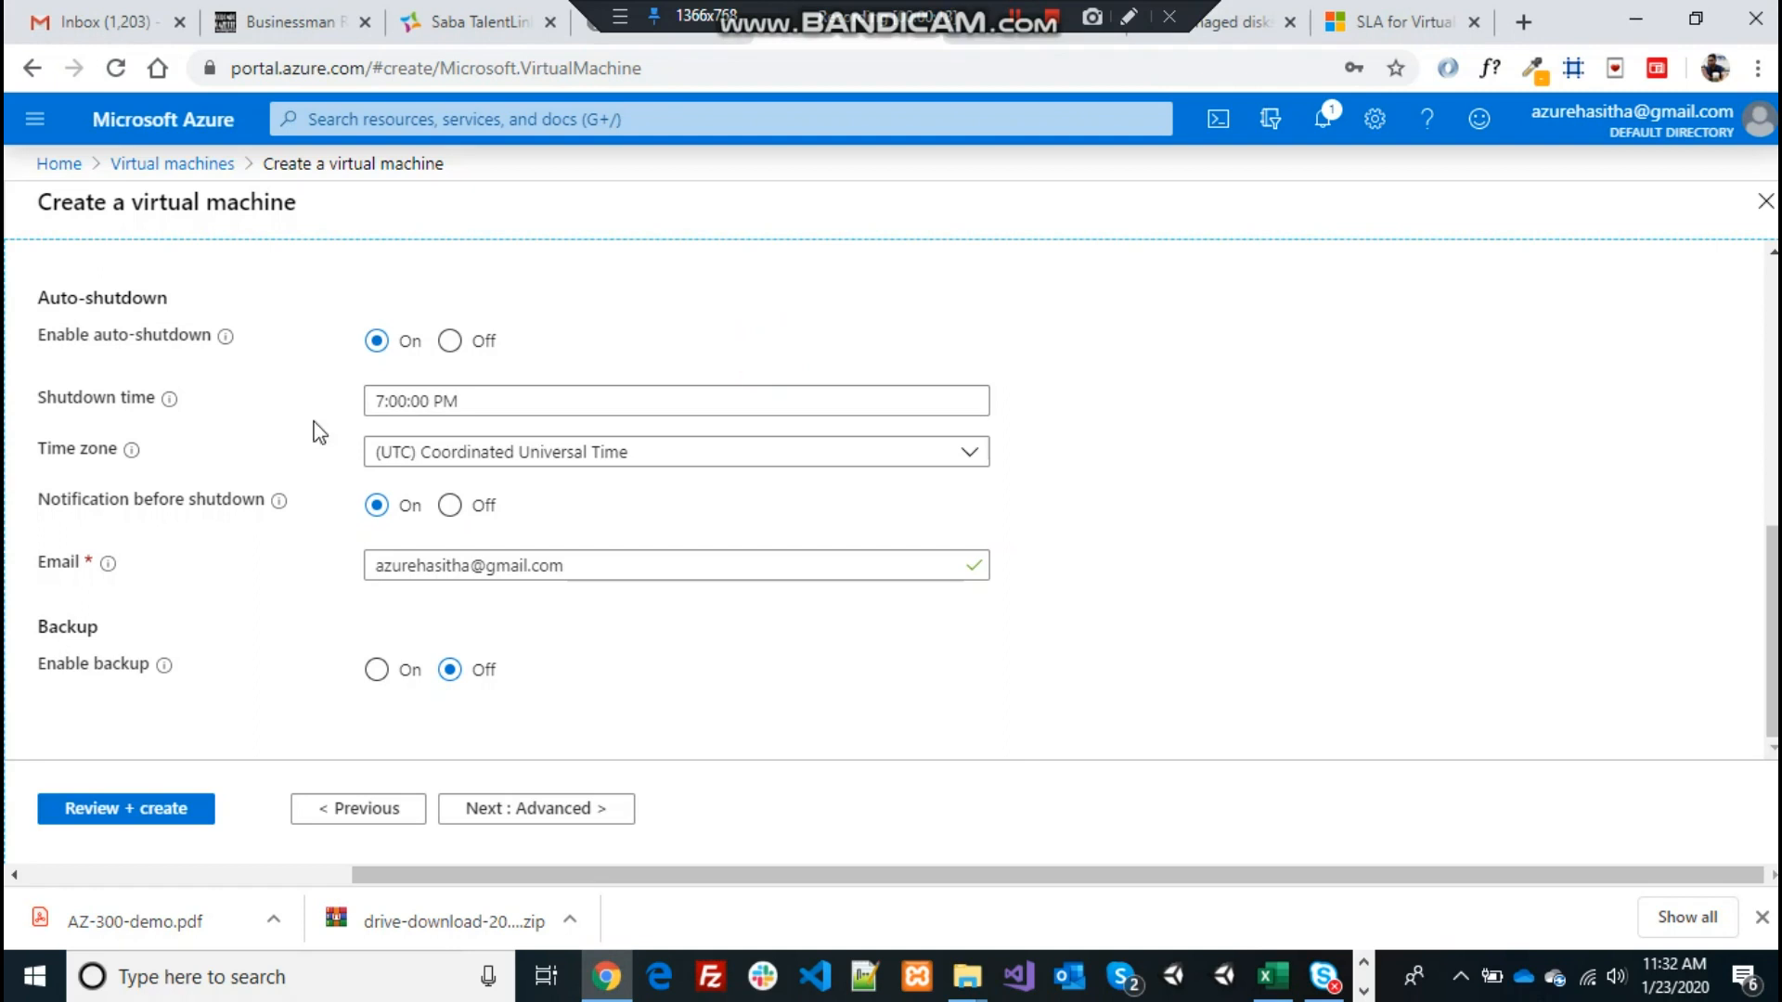
{"action": "left_click", "coordinate": [568, 675]}
{"action": "left_click", "coordinate": [728, 730]}
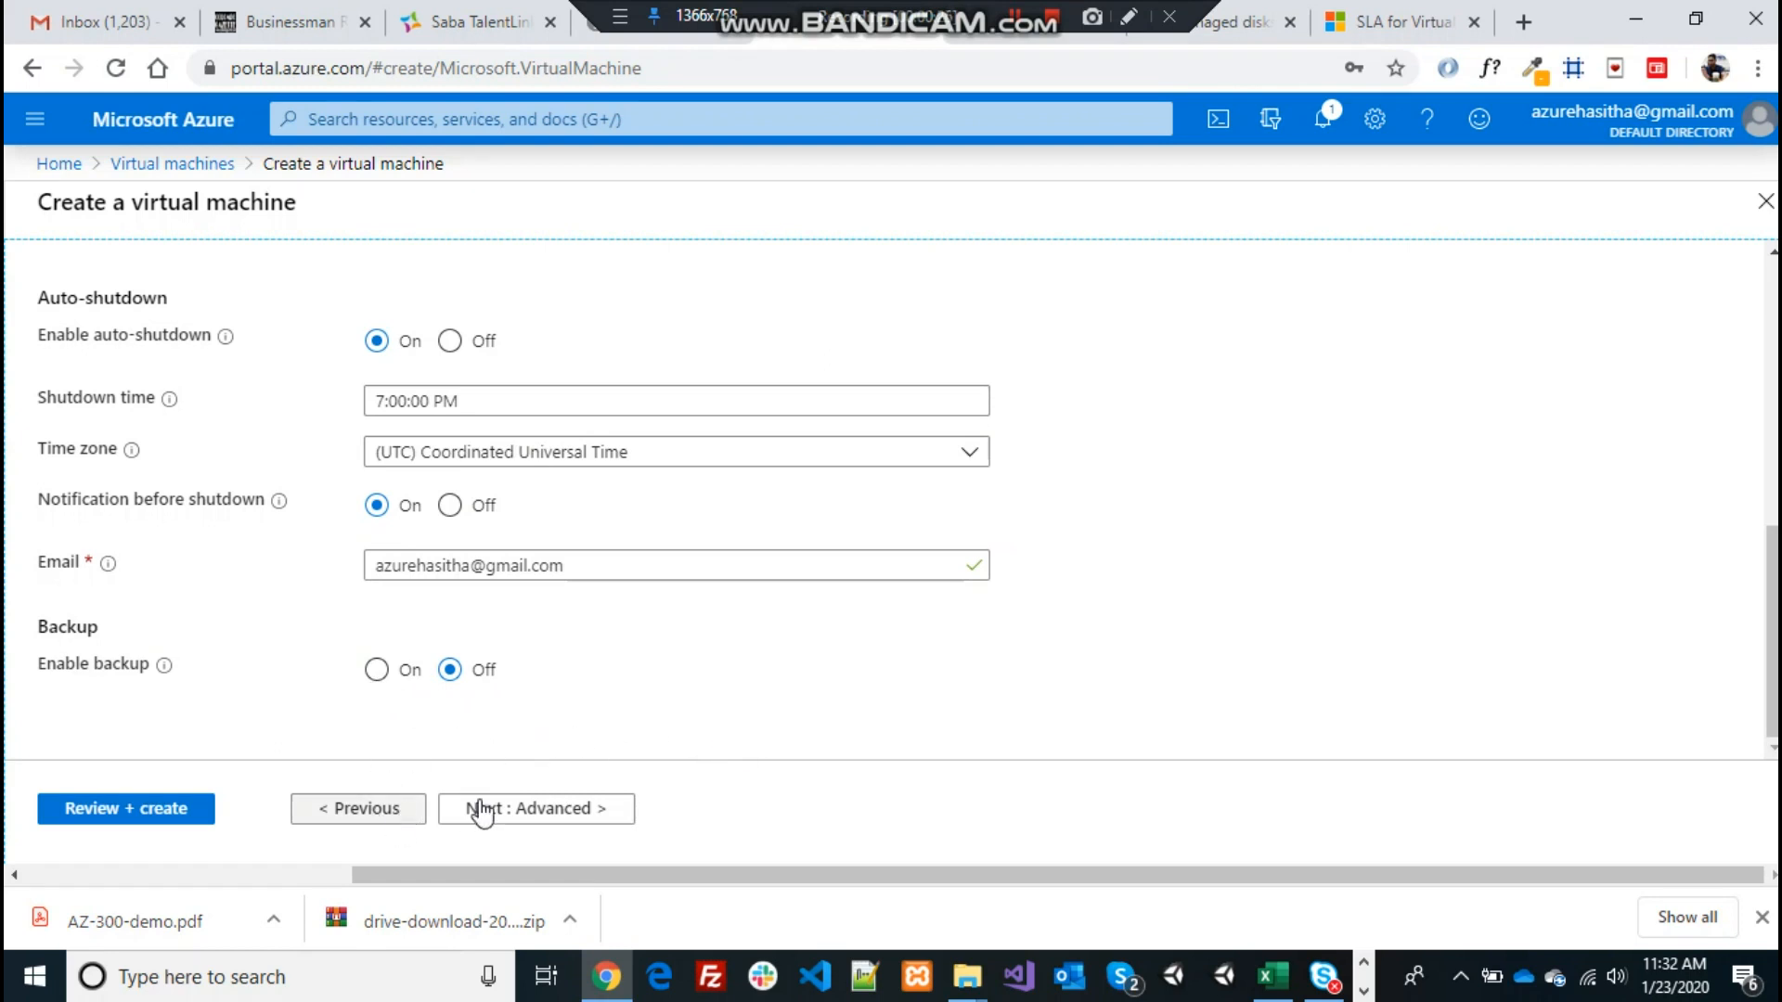
{"action": "left_click", "coordinate": [516, 804]}
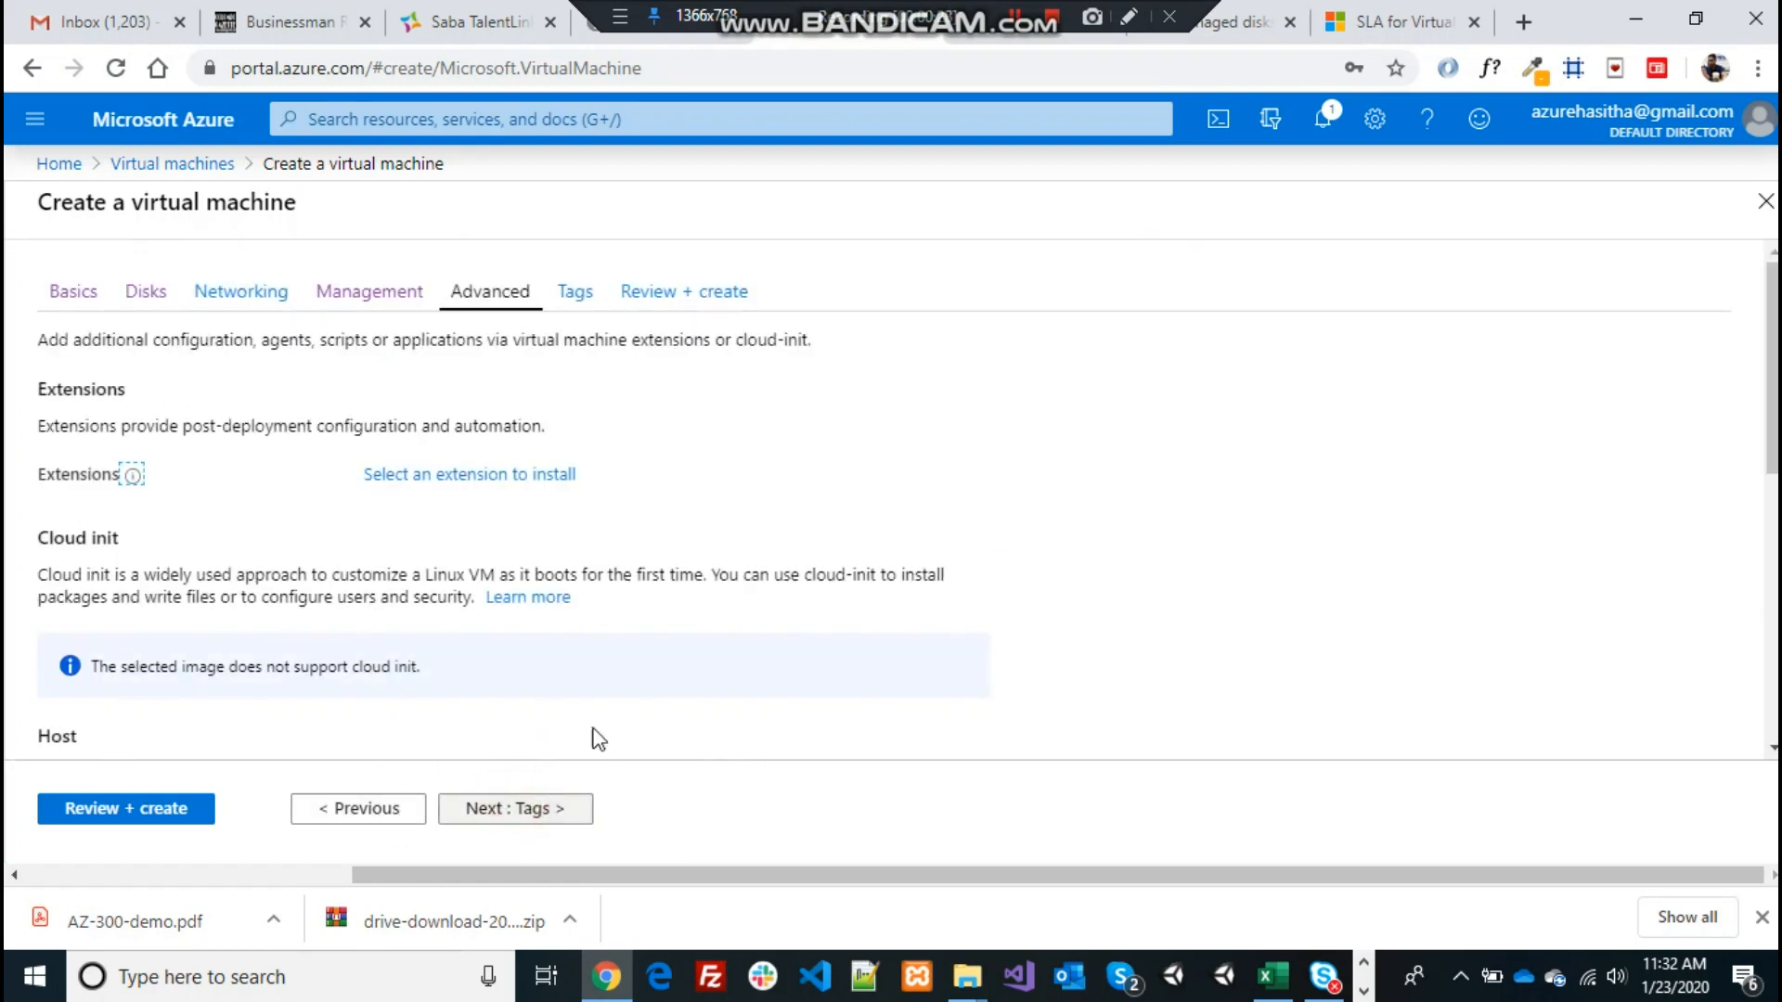
Skip Advanced, leave the tag name and value empty, then review and create Vm002
{"action": "left_click_drag", "start_coordinate": [1773, 418], "coordinate": [1772, 683]}
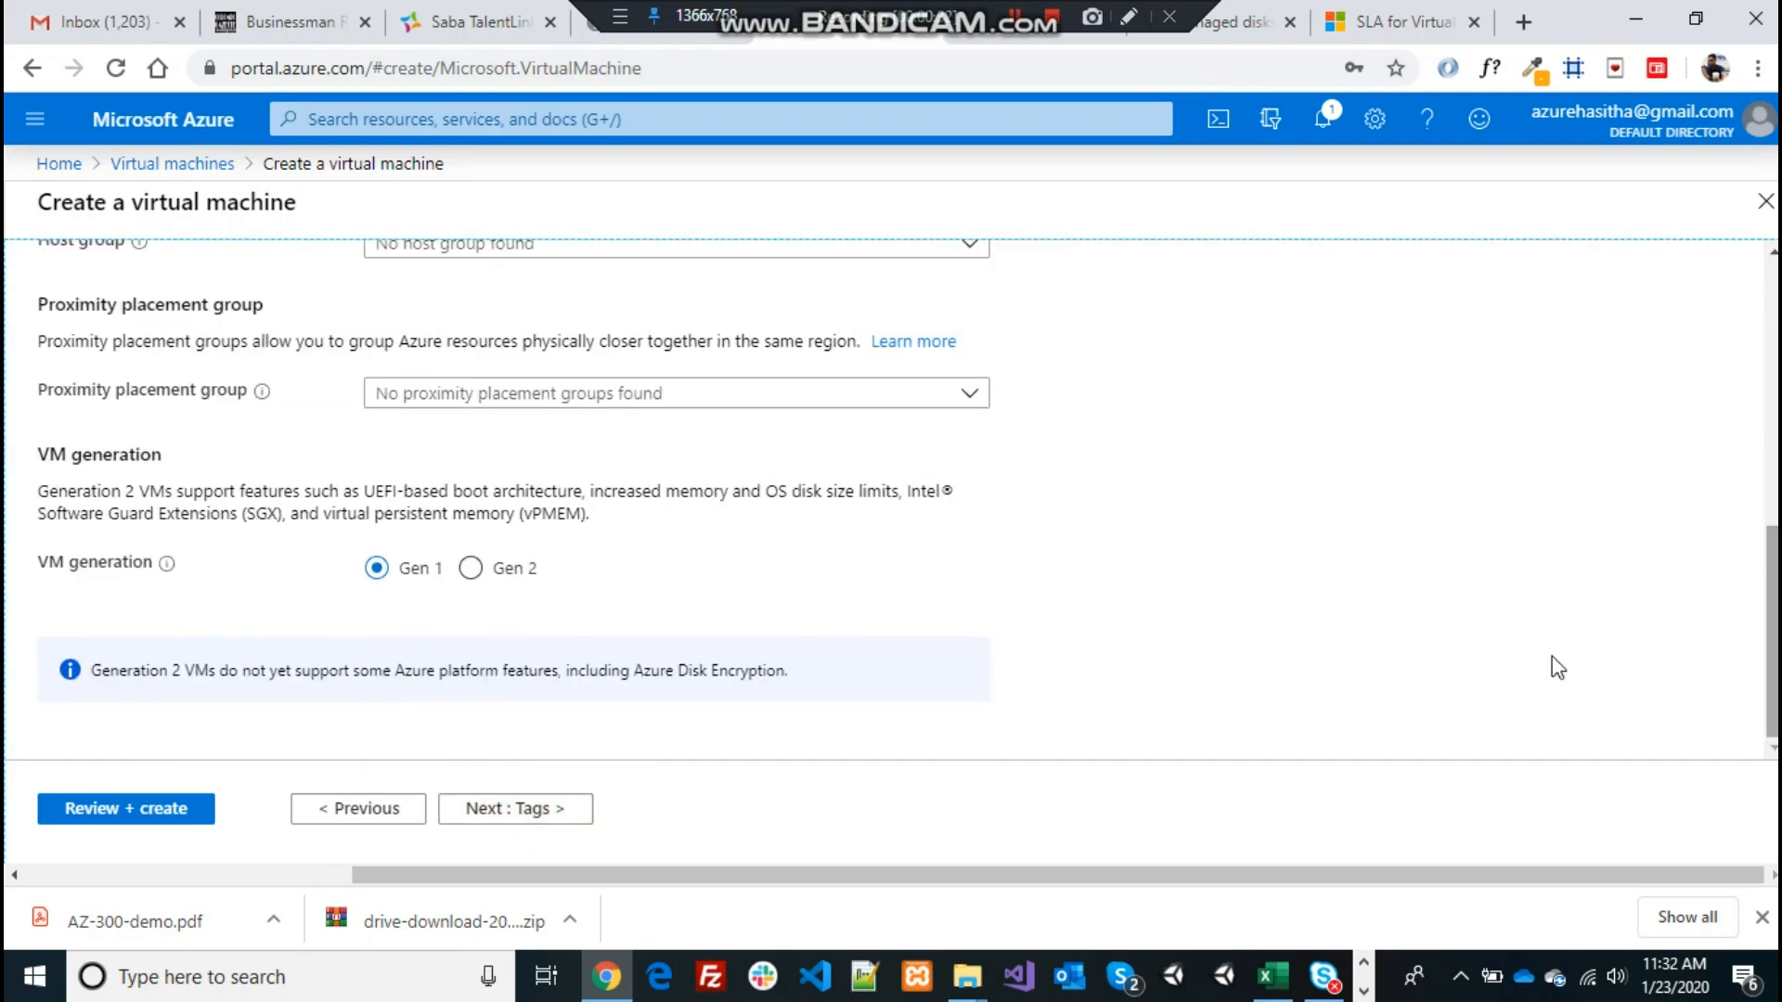
{"action": "left_click", "coordinate": [536, 817]}
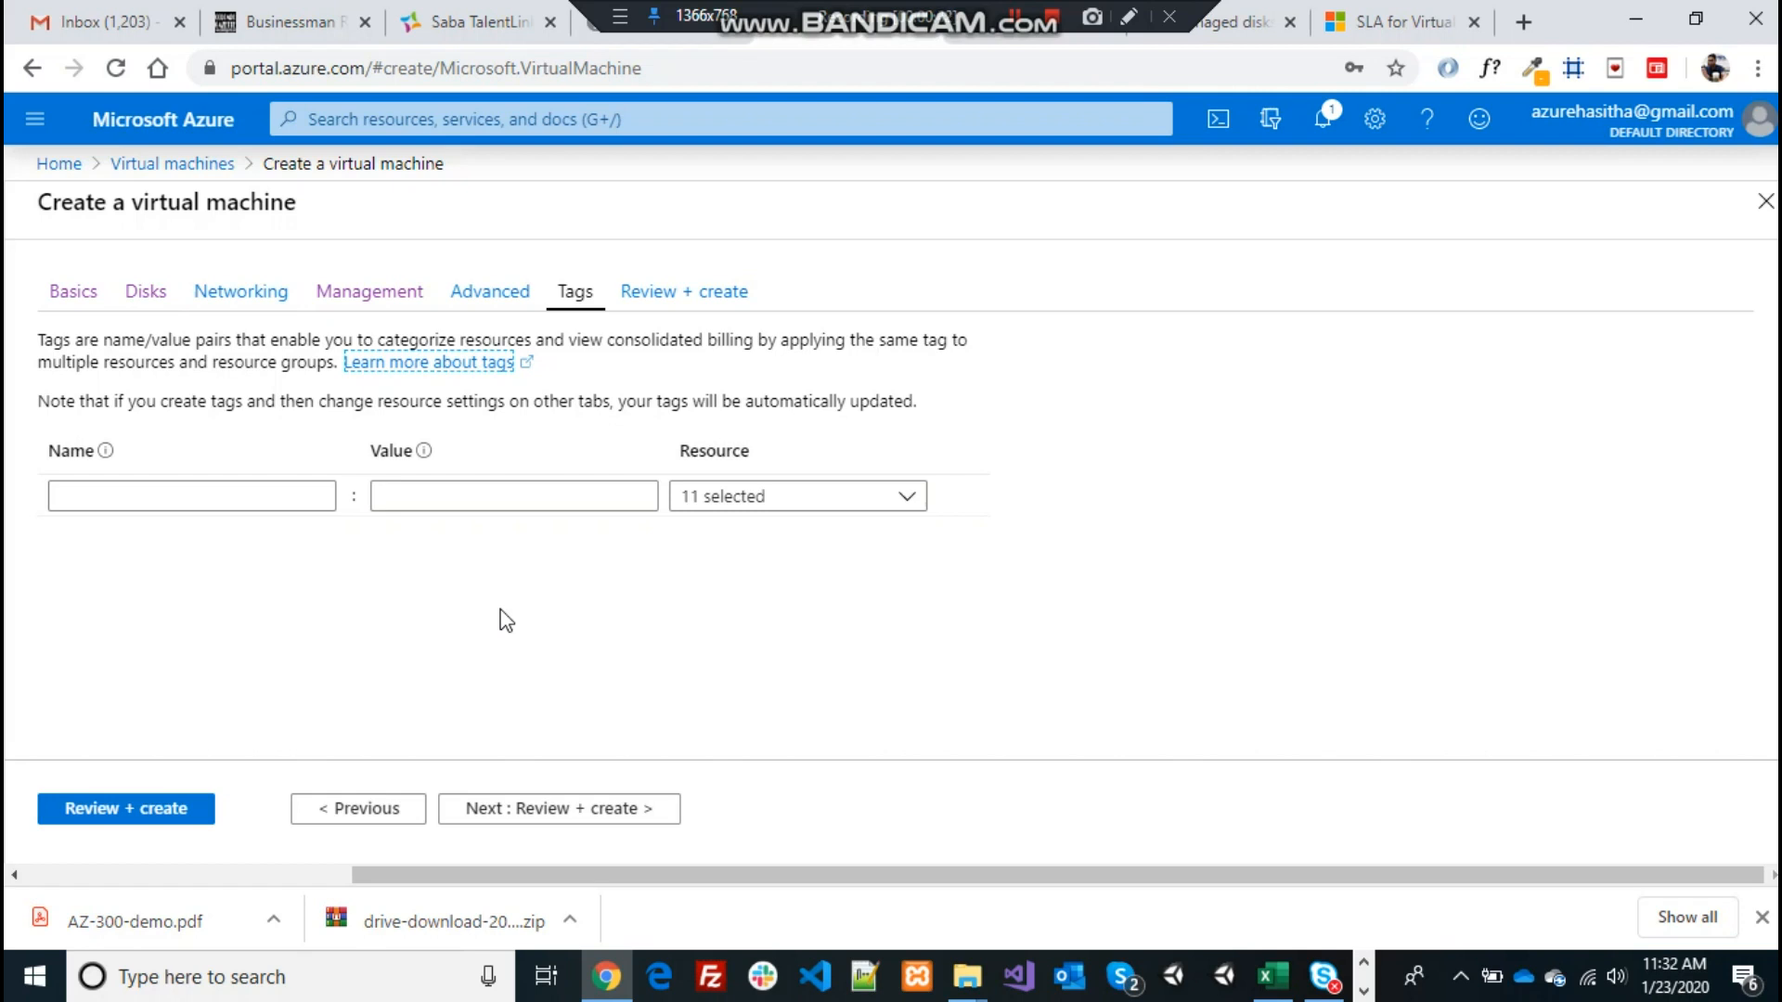
{"action": "left_click", "coordinate": [250, 506]}
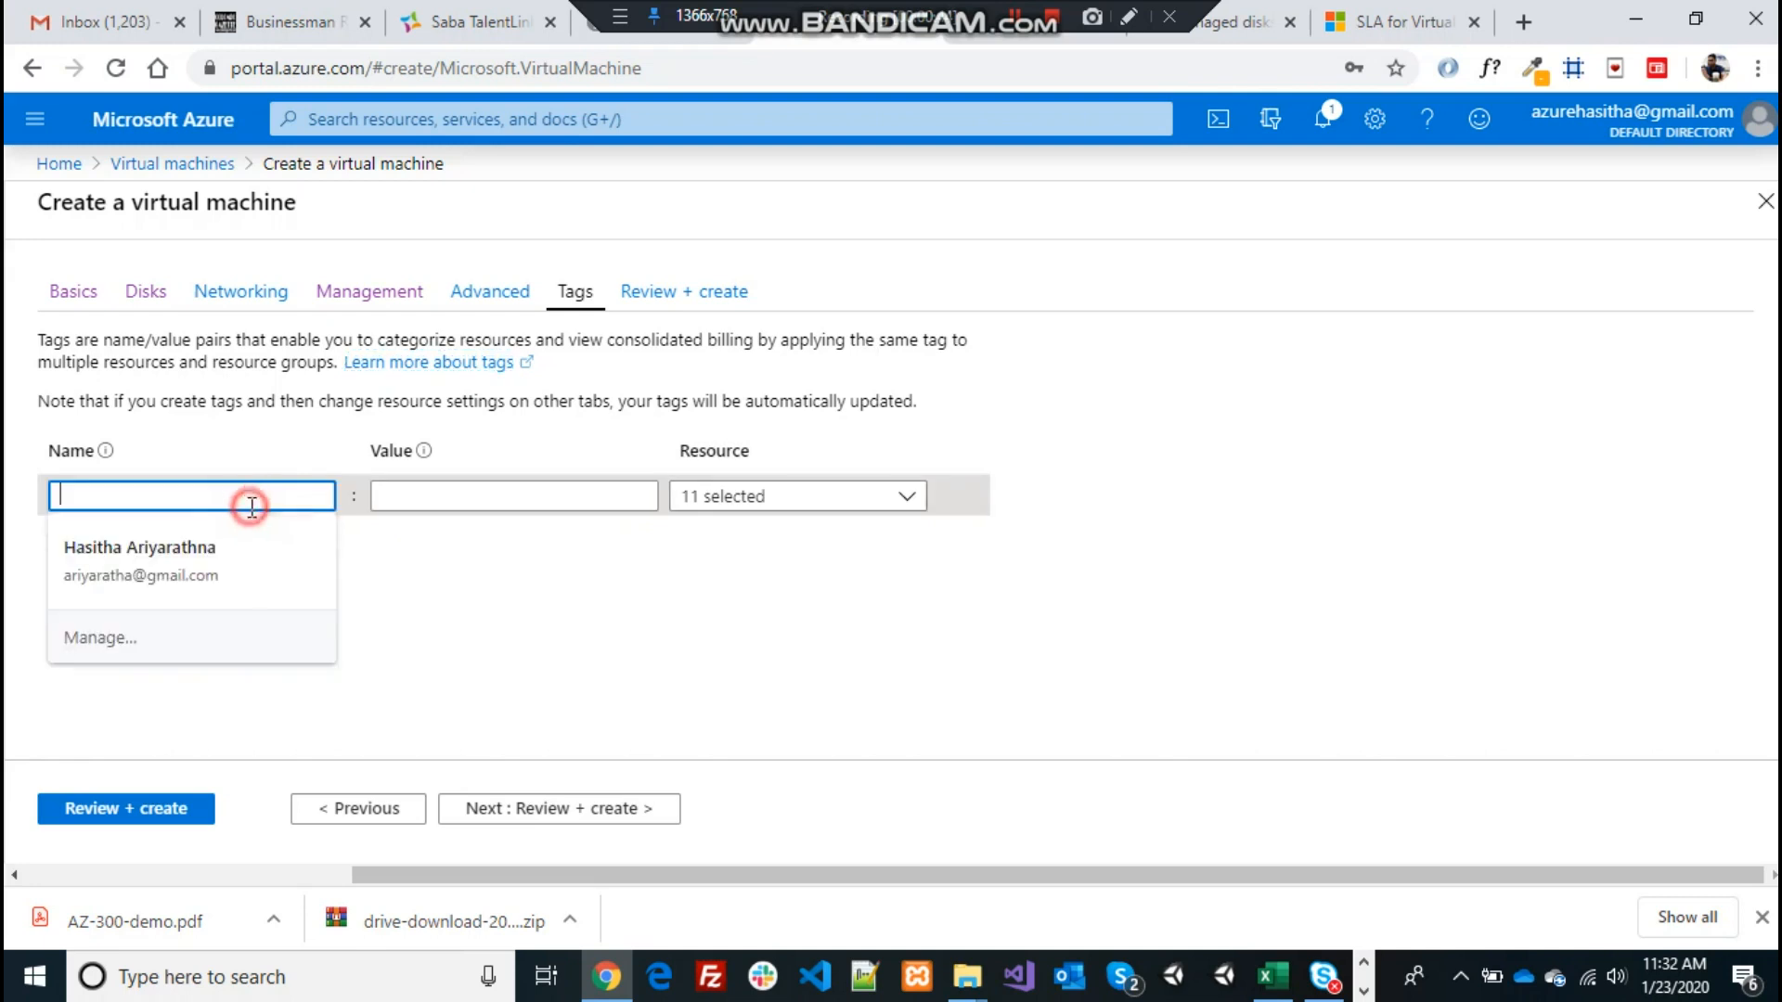
{"action": "left_click", "coordinate": [417, 506]}
{"action": "left_click", "coordinate": [816, 666]}
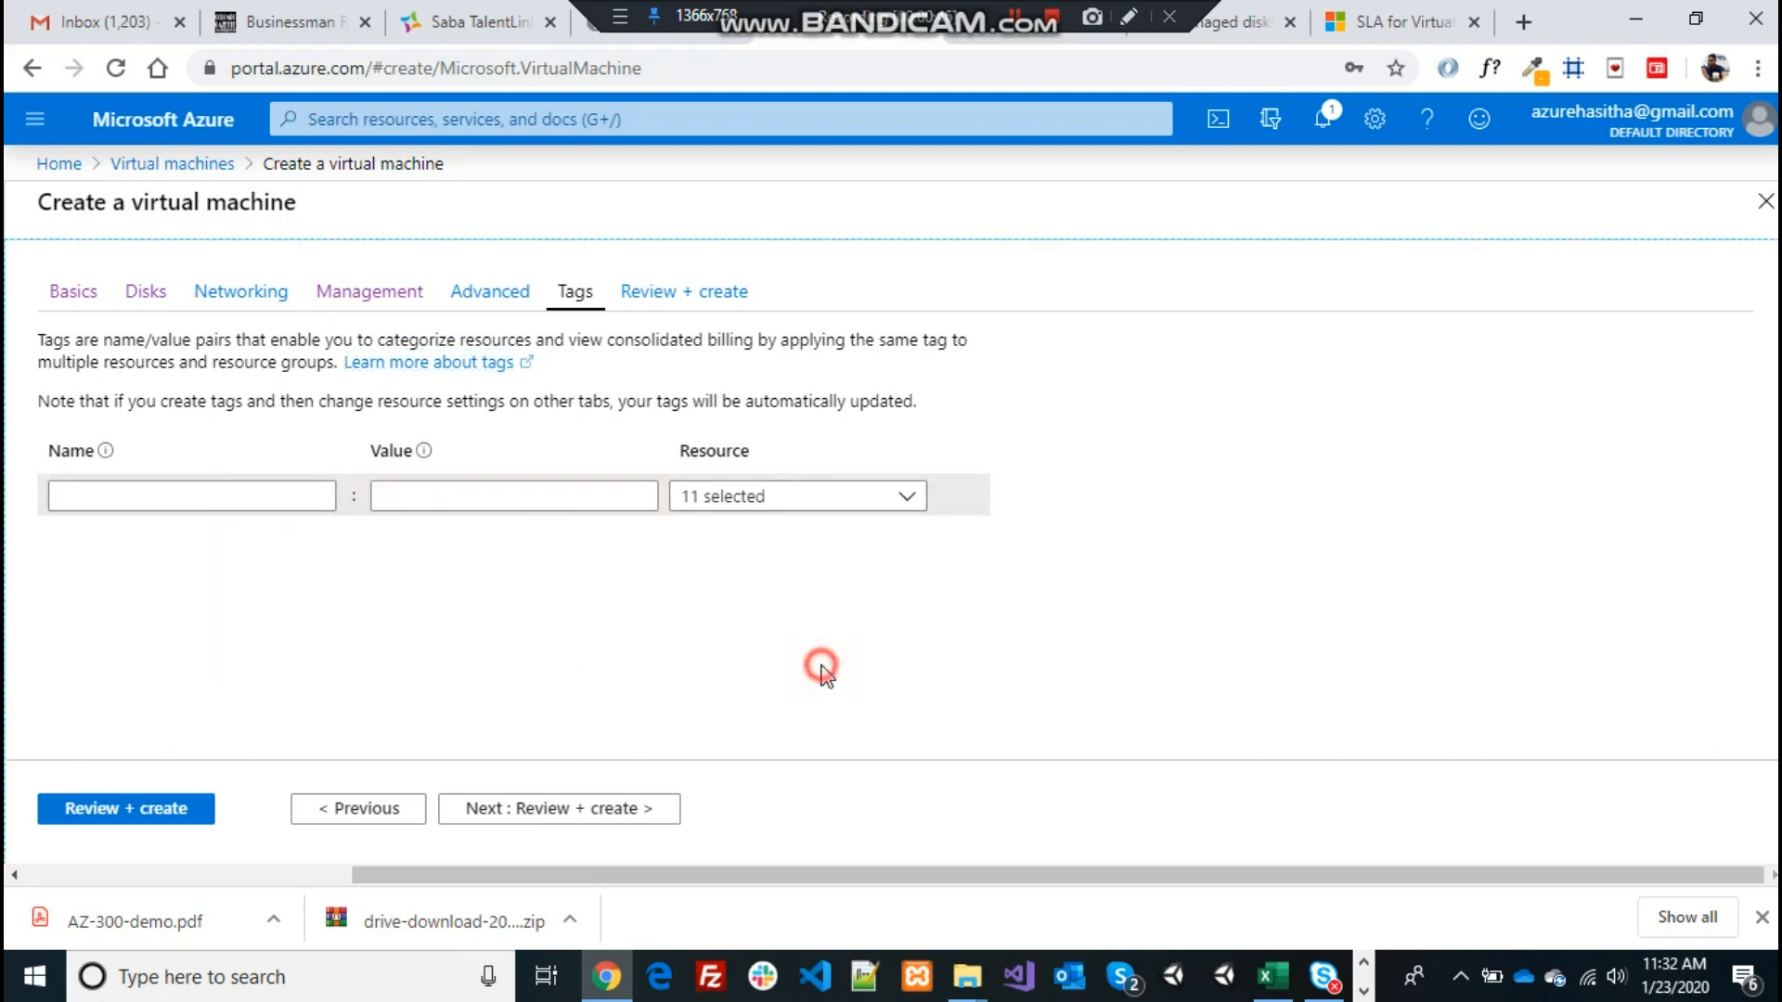
{"action": "left_click", "coordinate": [608, 809]}
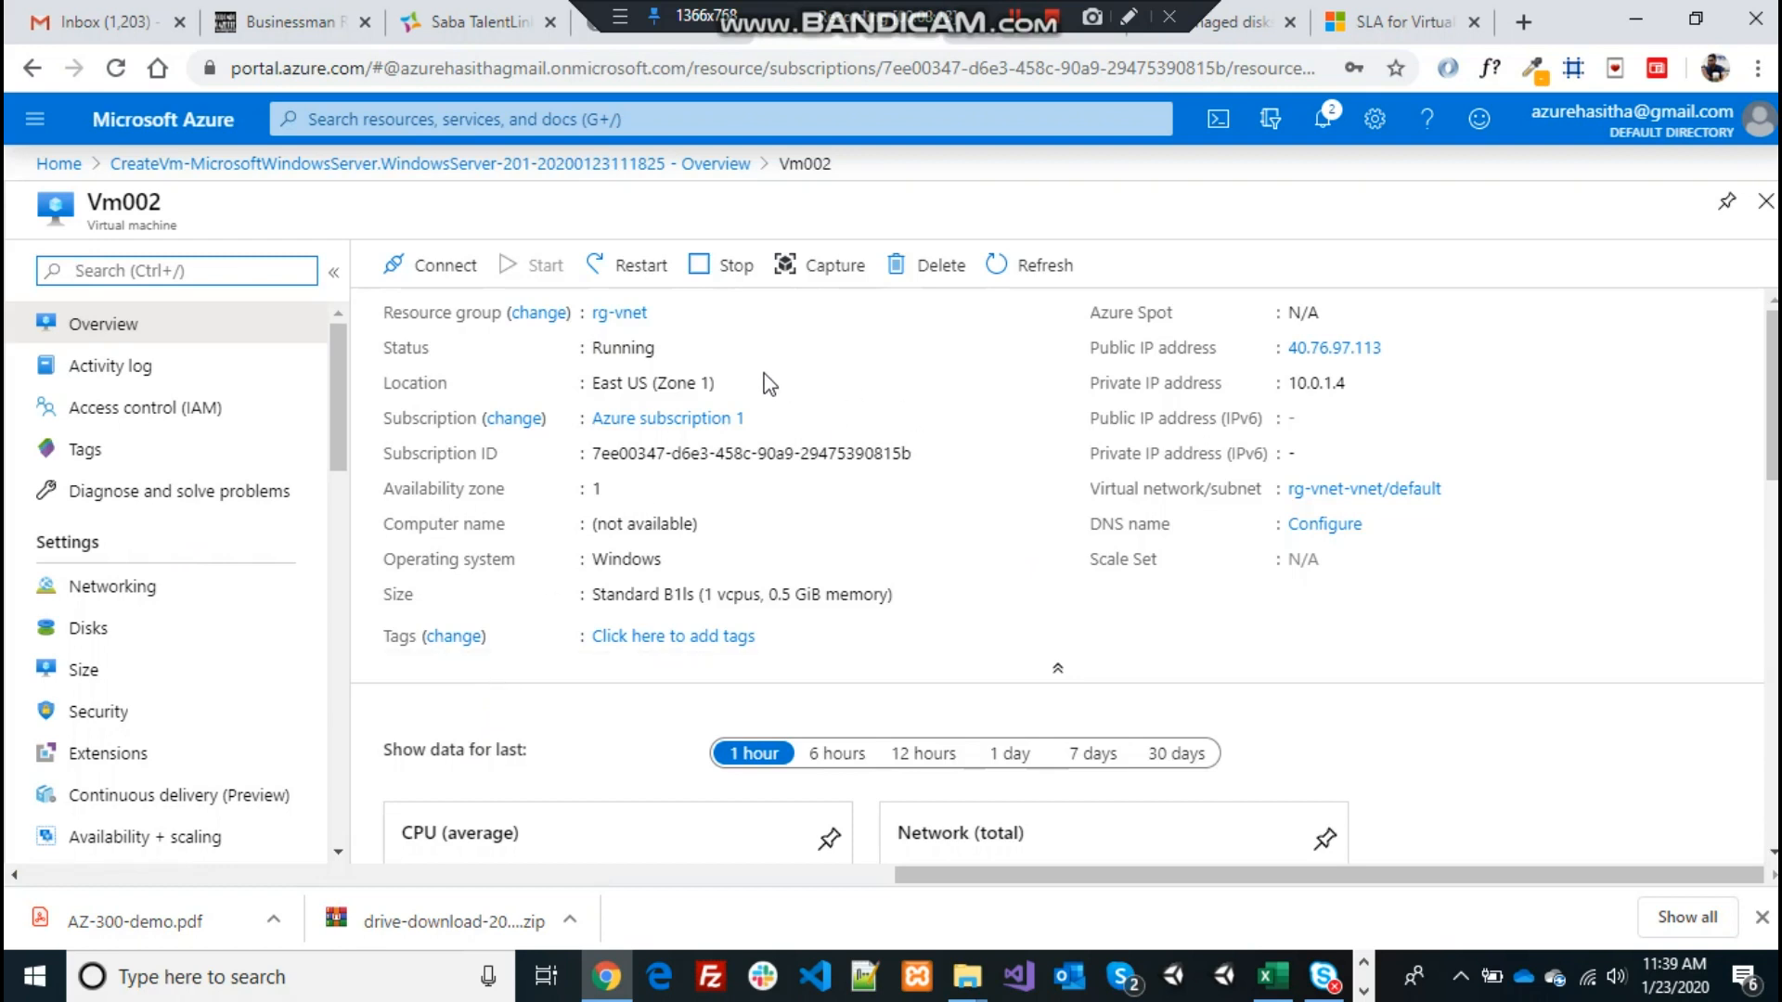
Highlight Vm002's public IP 40.76.97.113 and its Availability zone in the Overview
{"action": "left_click_drag", "start_coordinate": [1084, 347], "coordinate": [1267, 348]}
{"action": "left_click_drag", "start_coordinate": [1436, 350], "coordinate": [1436, 349]}
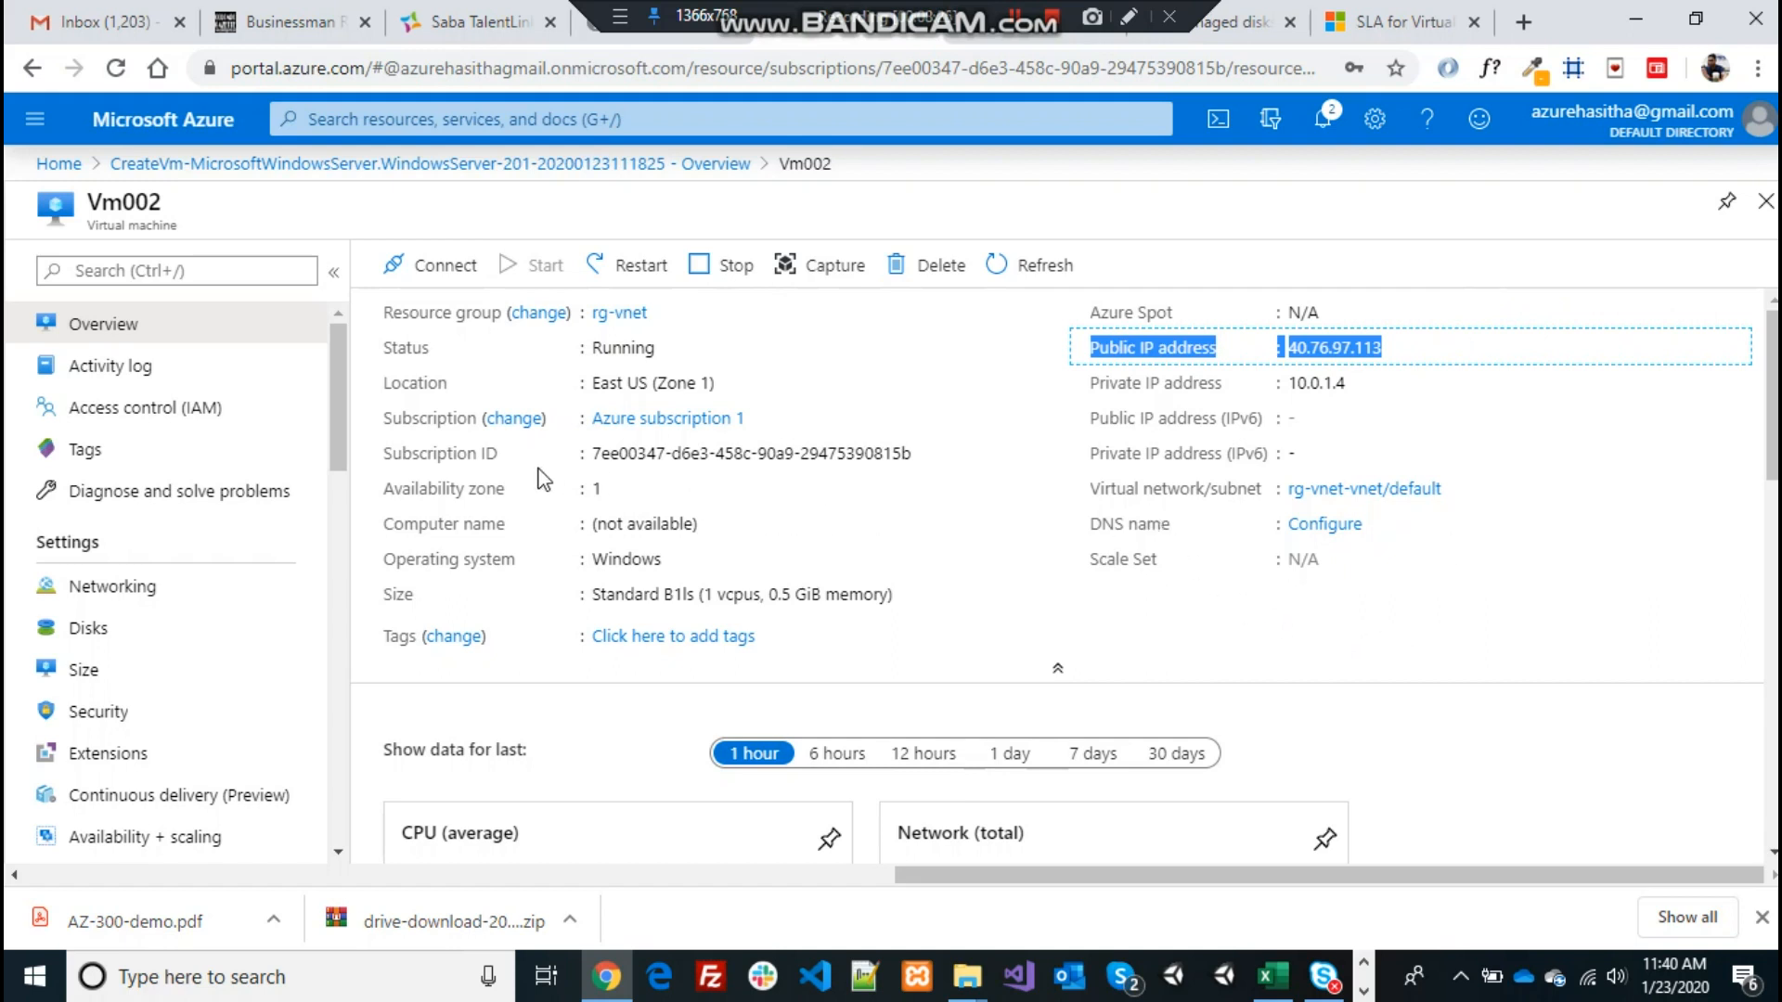
{"action": "left_click_drag", "start_coordinate": [384, 488], "coordinate": [603, 490]}
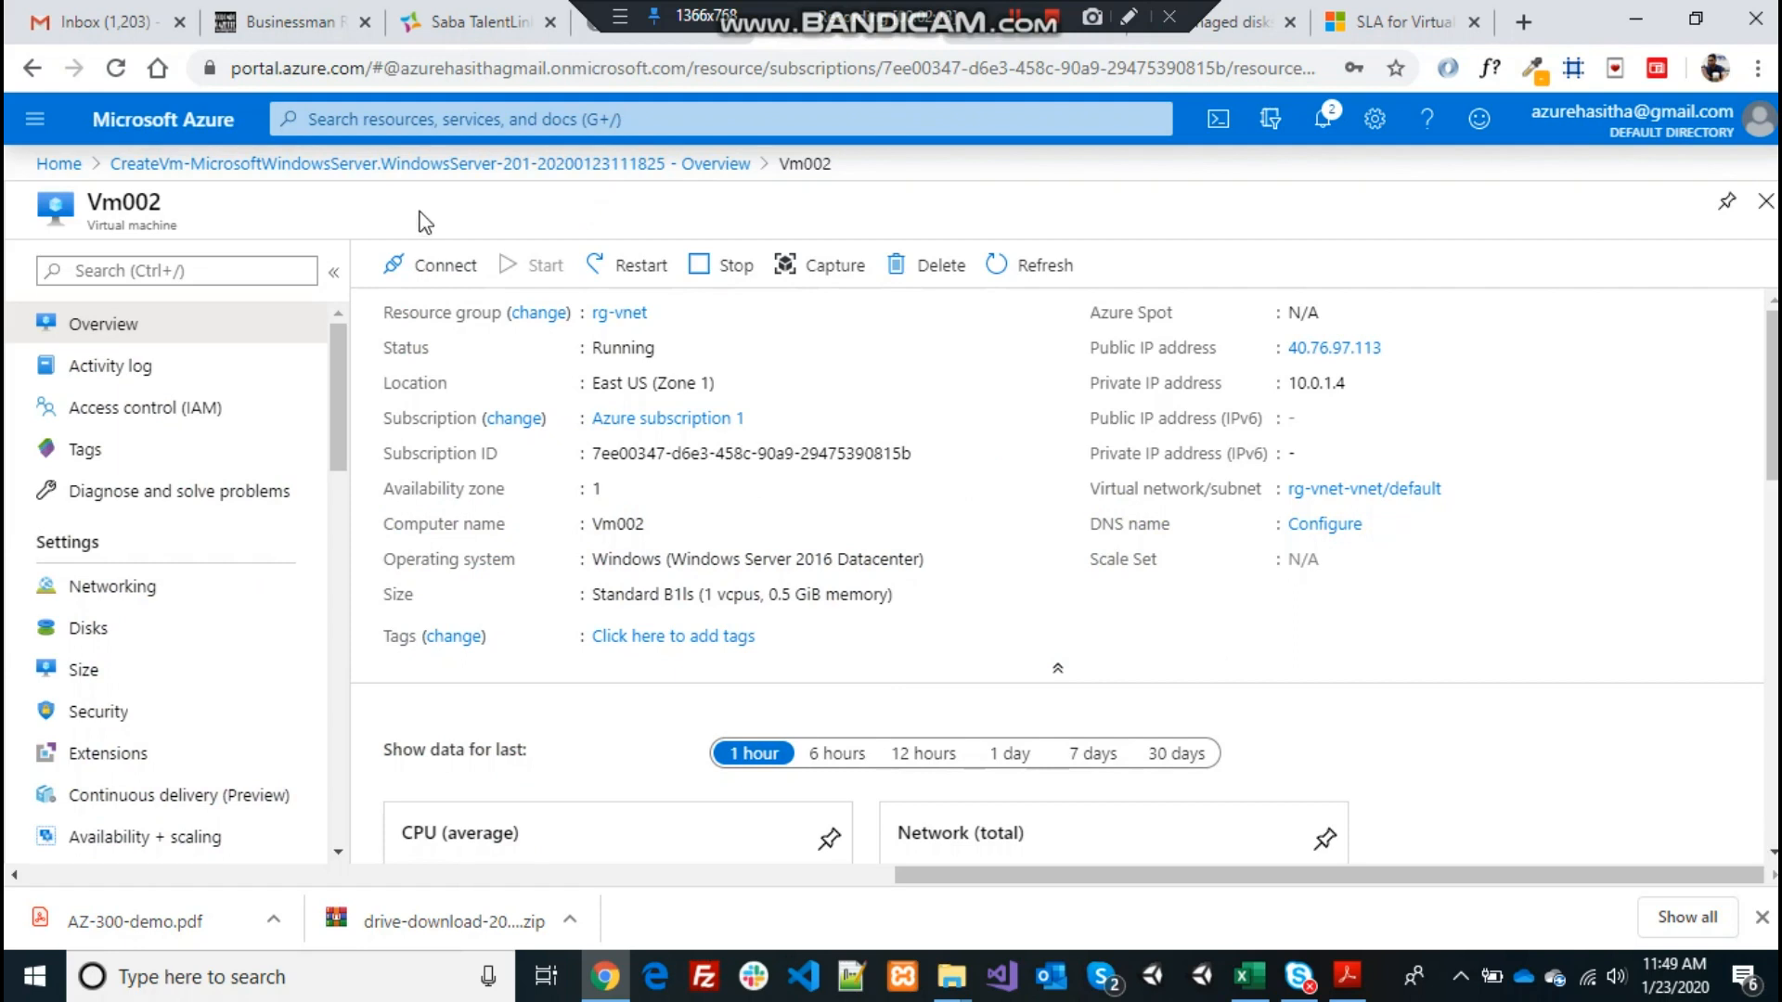
Download Vm002.rdp from the Connect options and open it from the downloads bar
{"action": "left_click", "coordinate": [441, 272]}
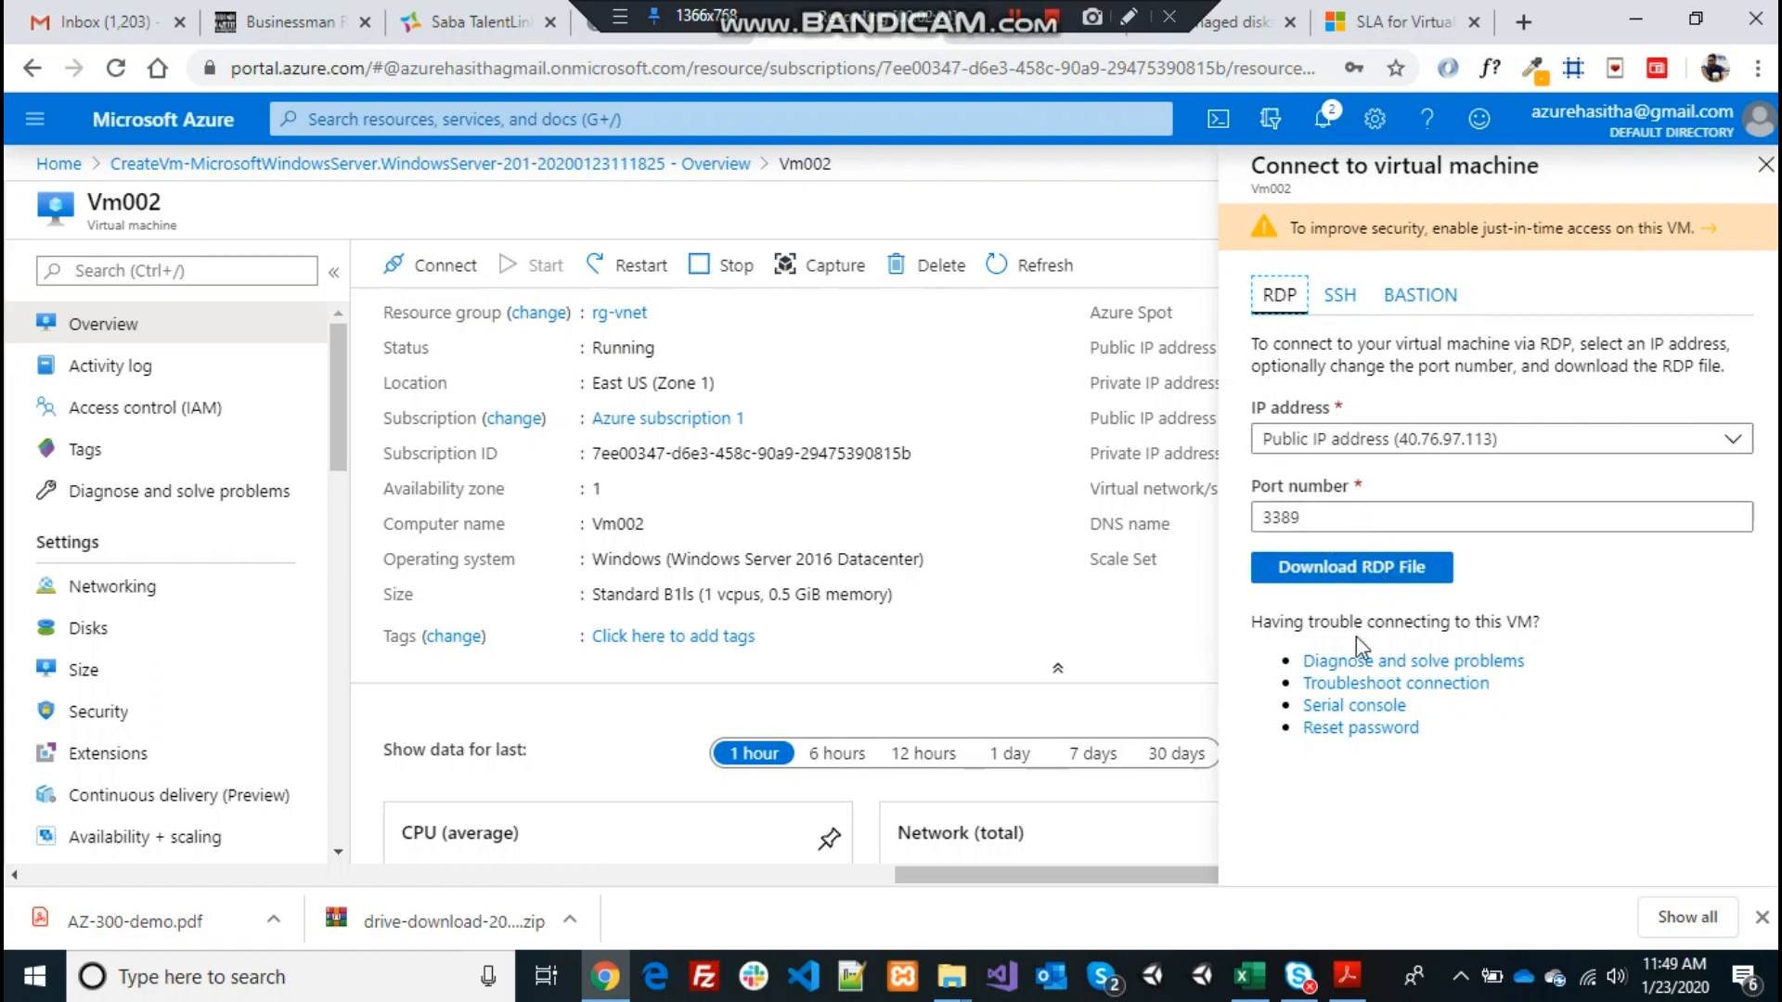
{"action": "left_click", "coordinate": [1394, 578]}
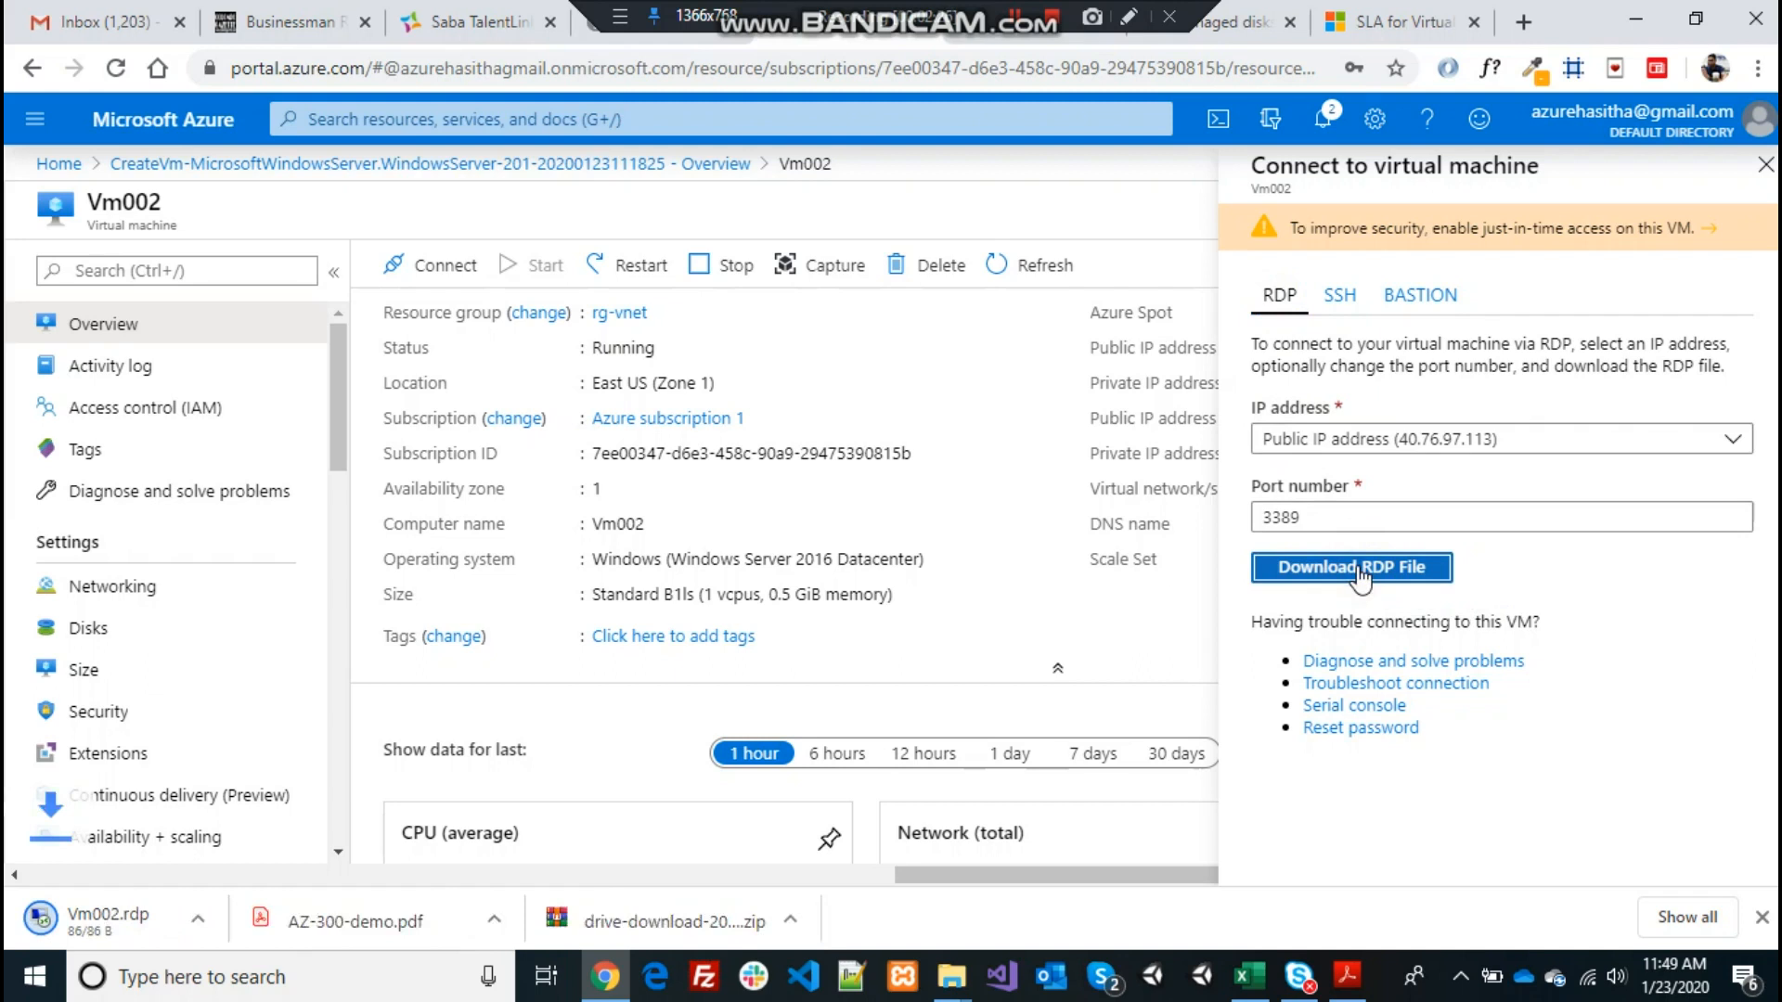
{"action": "left_click", "coordinate": [99, 932]}
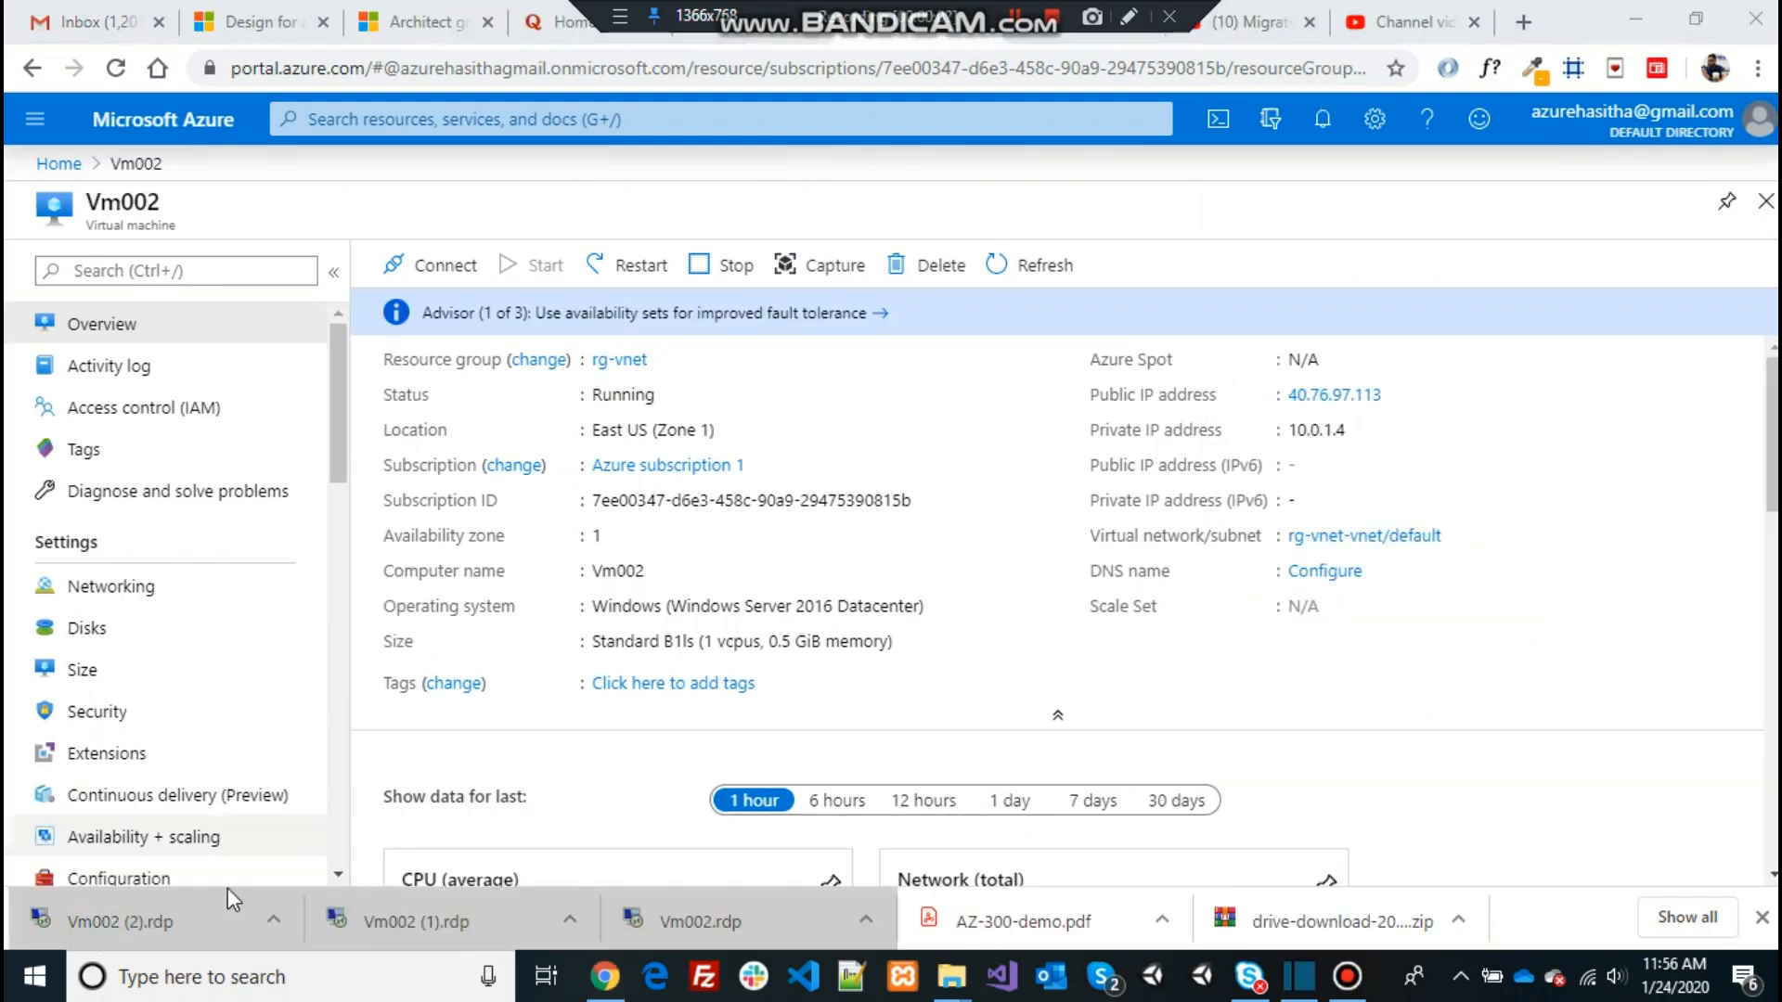
{"action": "left_click", "coordinate": [139, 922]}
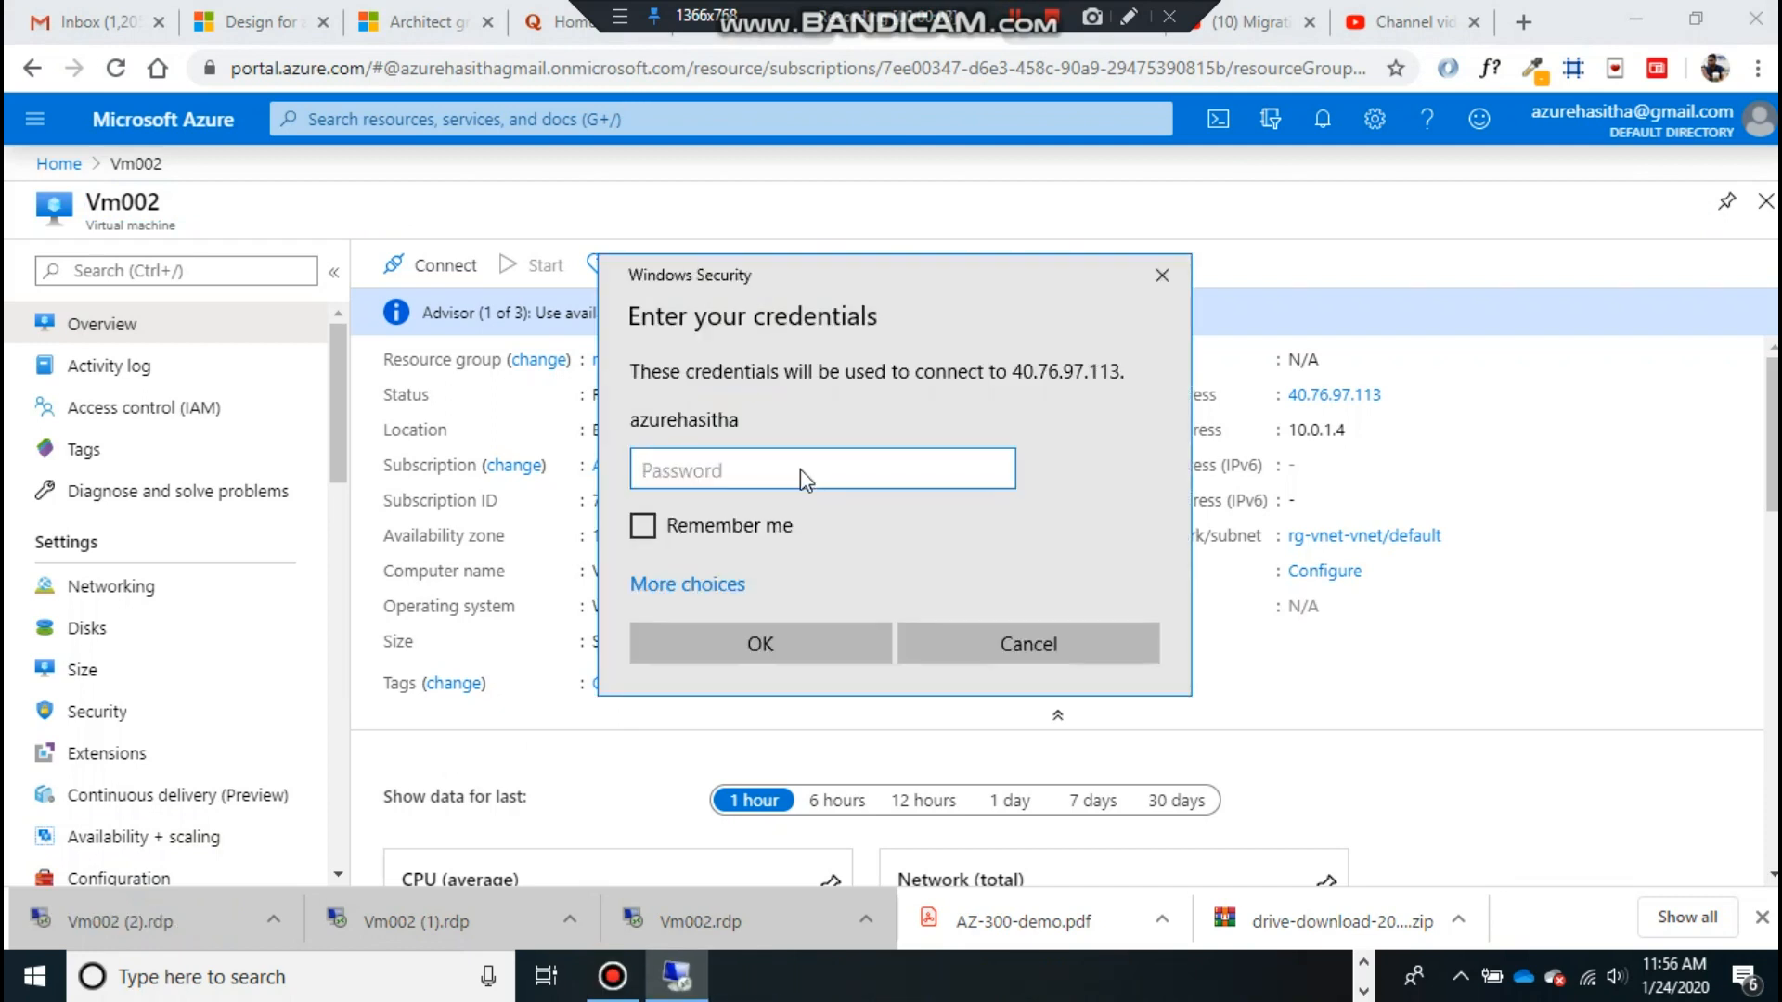
Enter the VM account password in Windows Security and connect to Vm002
{"action": "type", "text": "•••••••••••••"}
{"action": "left_click", "coordinate": [771, 643]}
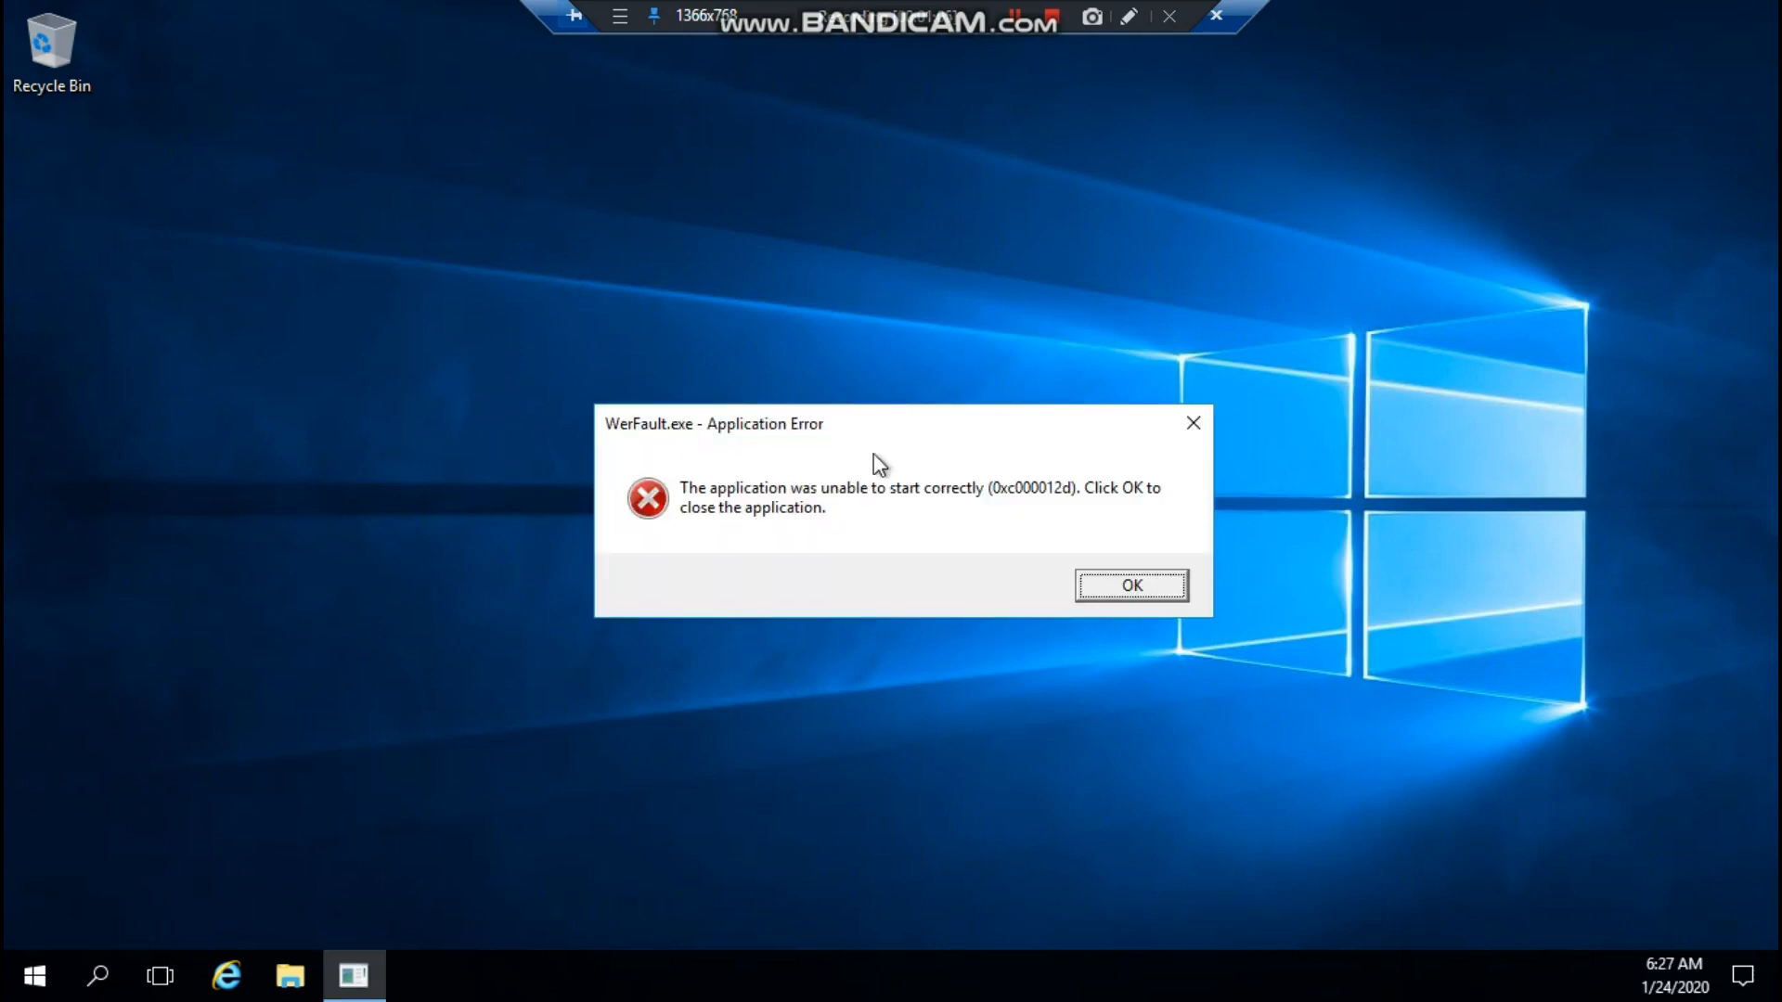
Dismiss the WerFault.exe application error on the remote desktop
{"action": "left_click", "coordinate": [1145, 586]}
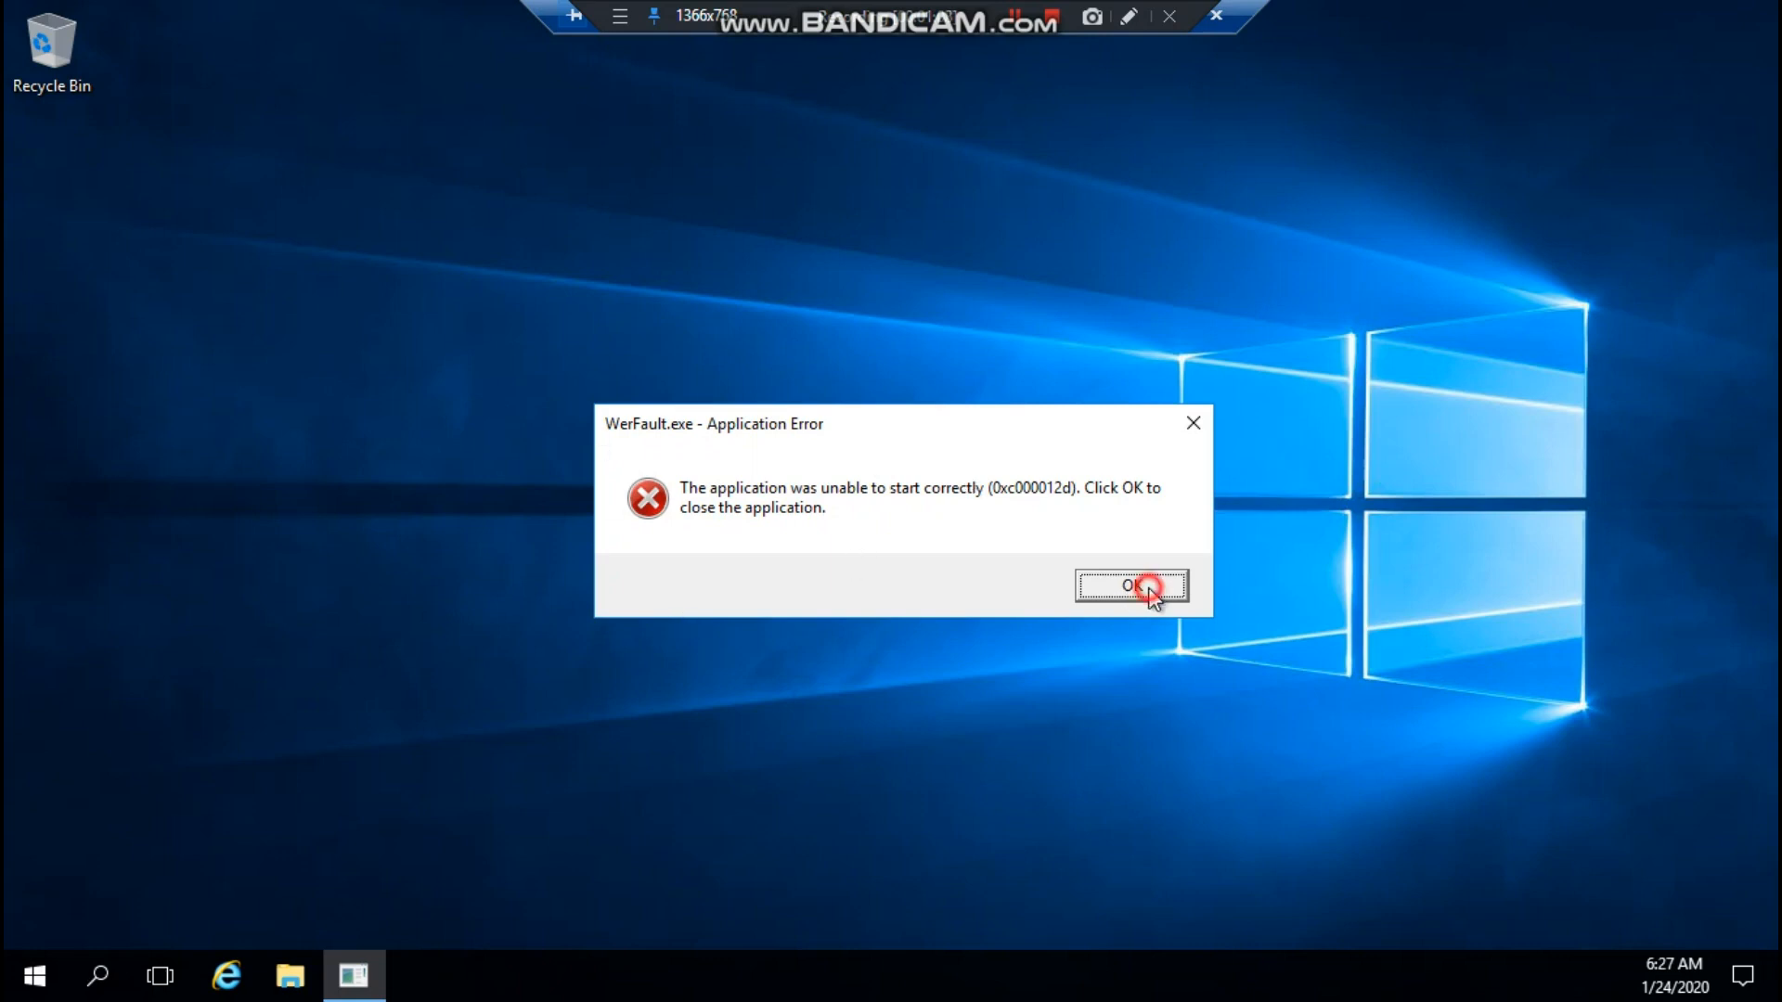